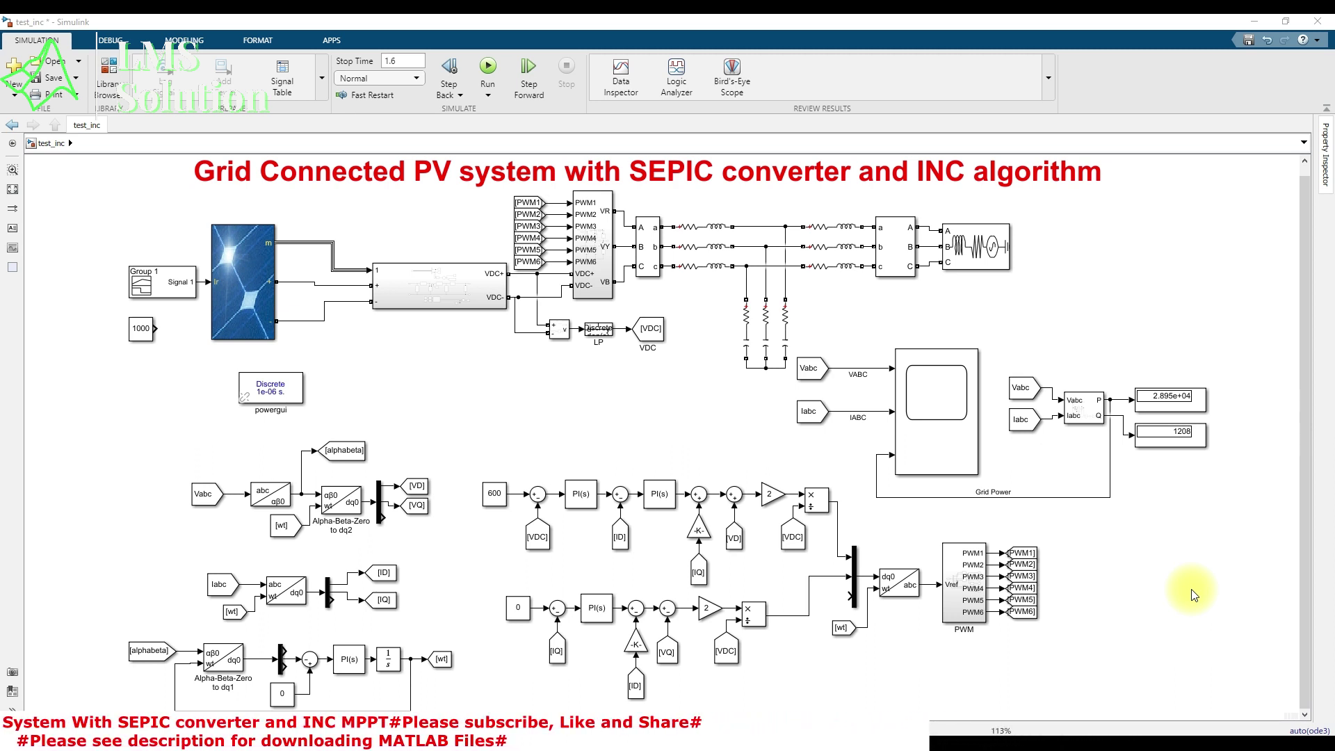
Open the PV Array block's parameters and inspect its series-connected modules per string and parallel strings
left_click(260, 304)
double_click(261, 304)
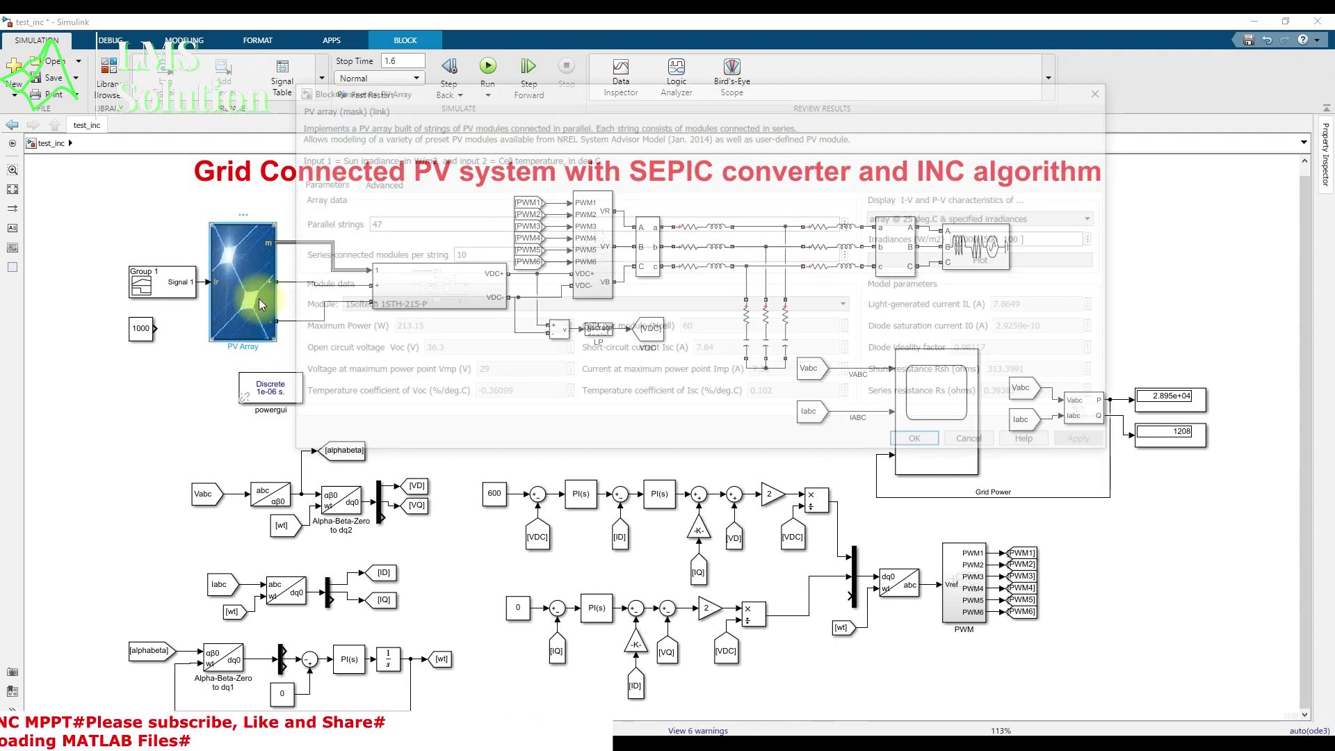
left_click_drag(465, 90, 369, 64)
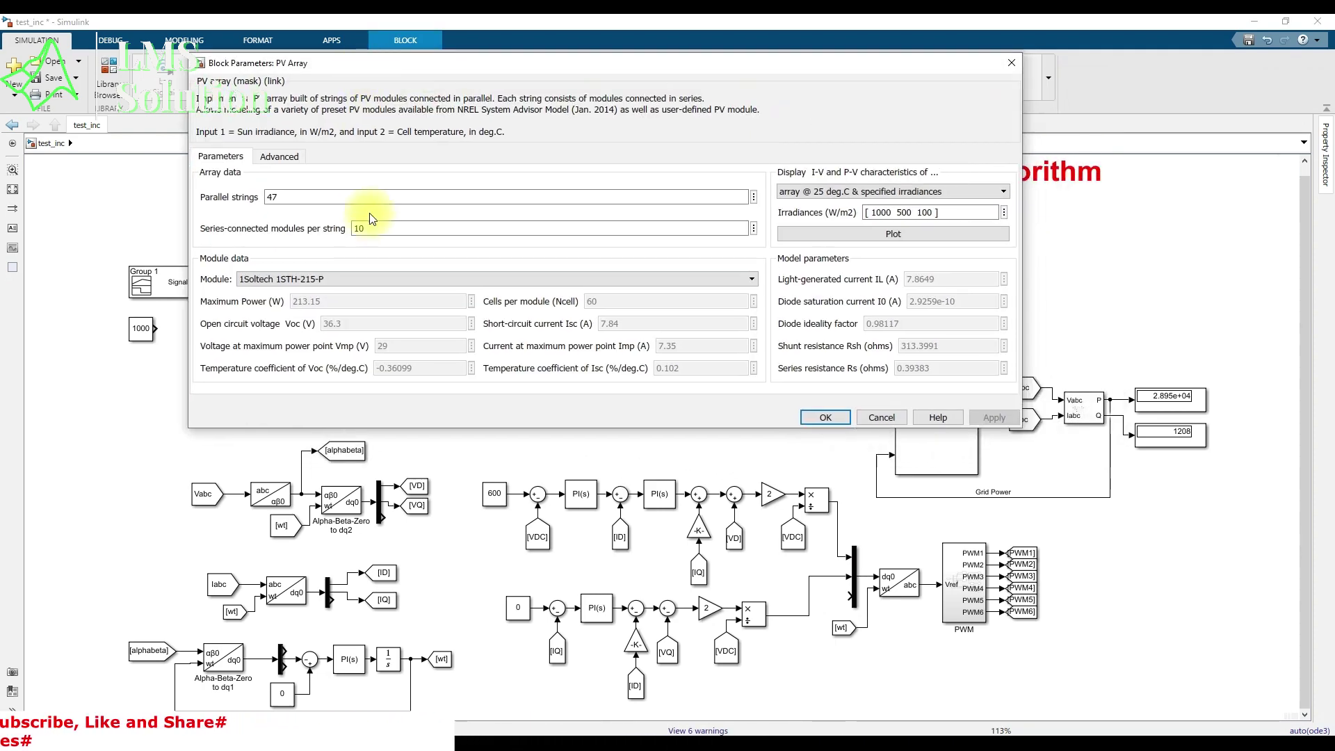
double_click(358, 229)
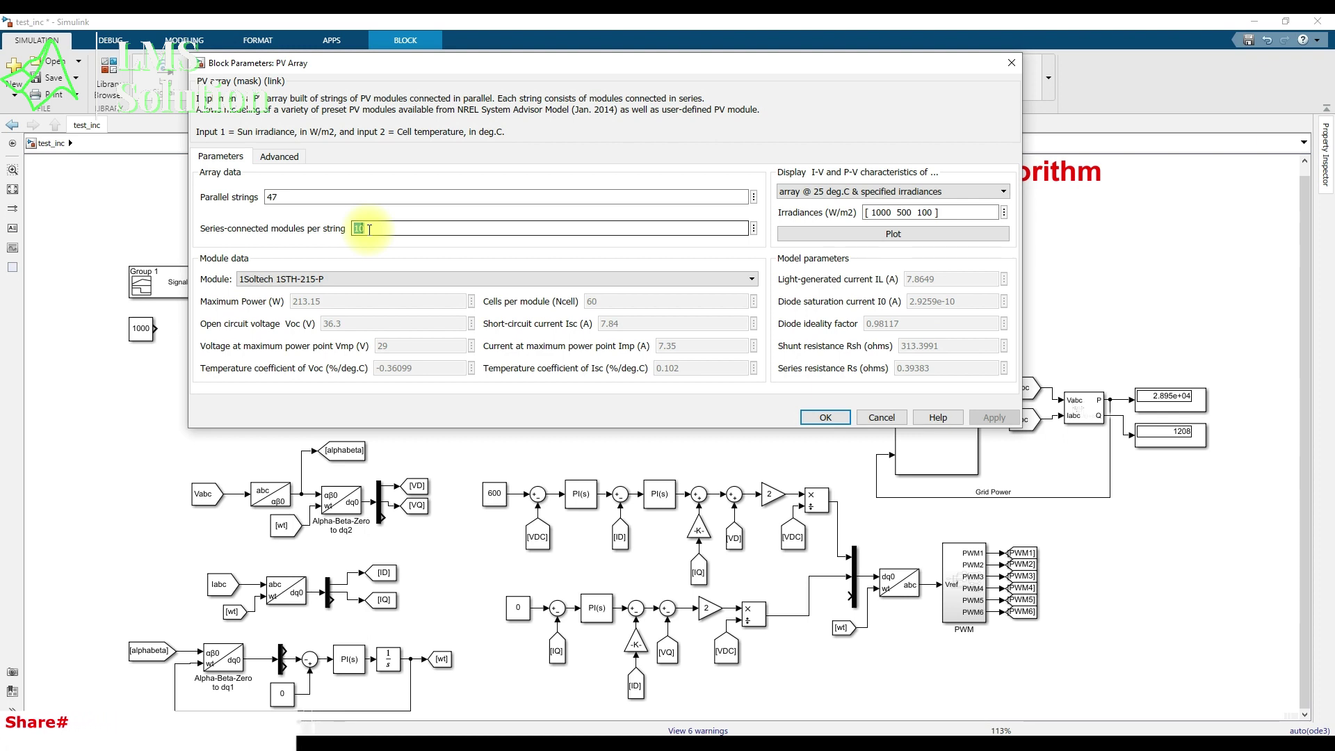
double_click(296, 198)
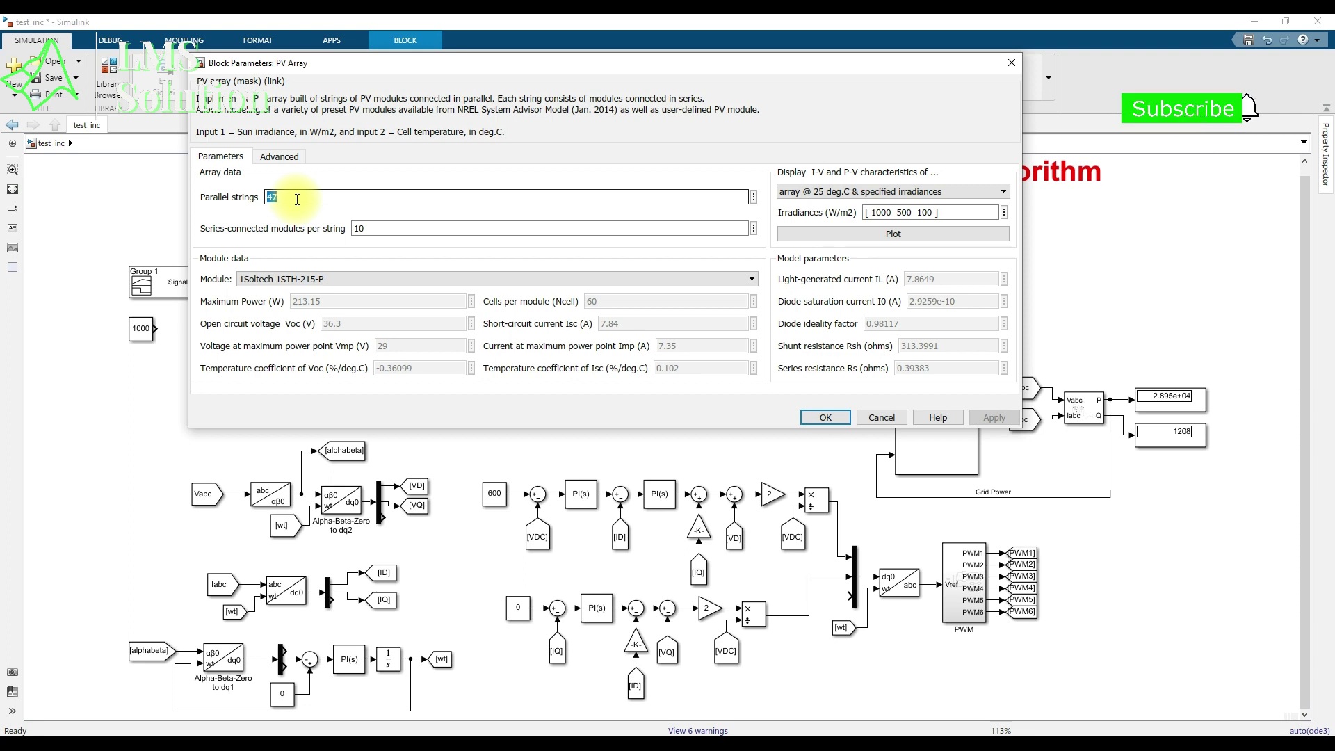
Underline the module's maximum power, open-circuit voltage, Vmp, short-circuit current and Imp with the on-screen annotation pen
key("ctrl+2")
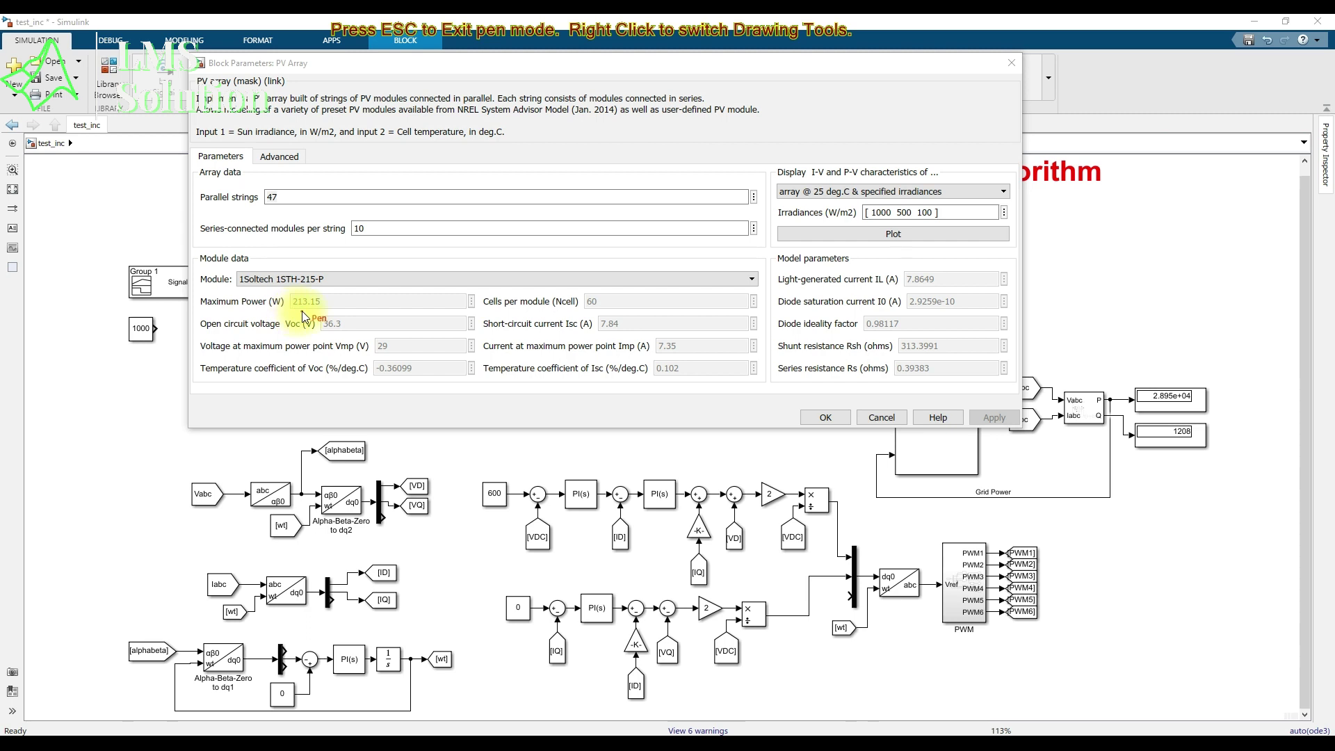
left_click_drag(292, 311, 325, 310)
left_click_drag(321, 335, 344, 334)
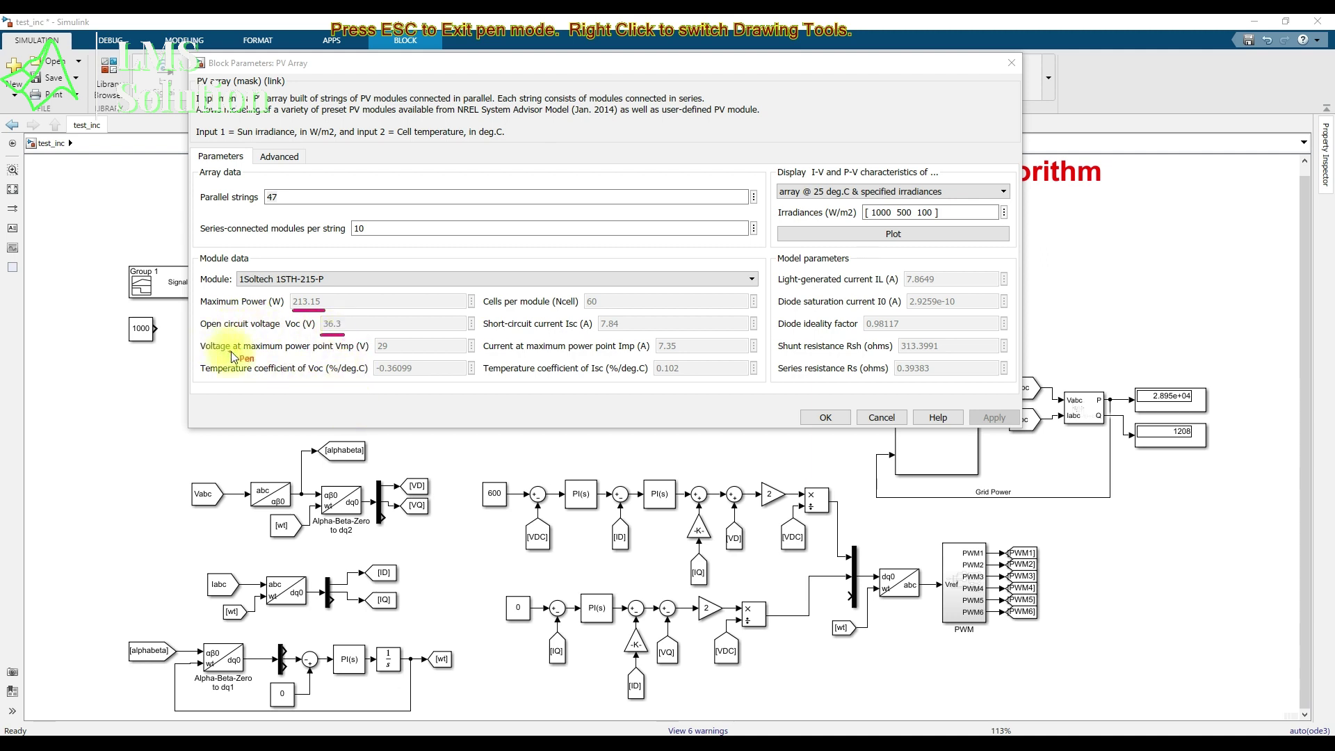
left_click_drag(373, 354, 392, 354)
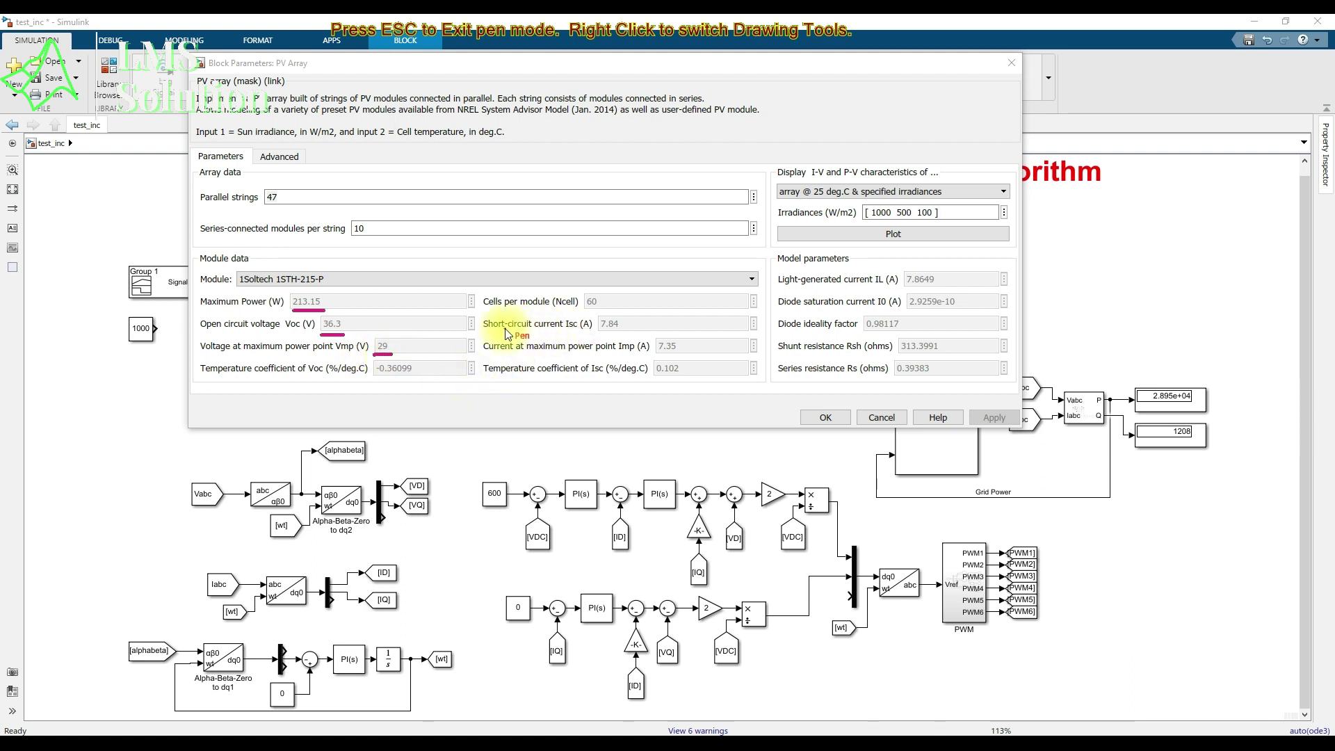
left_click_drag(602, 333, 629, 332)
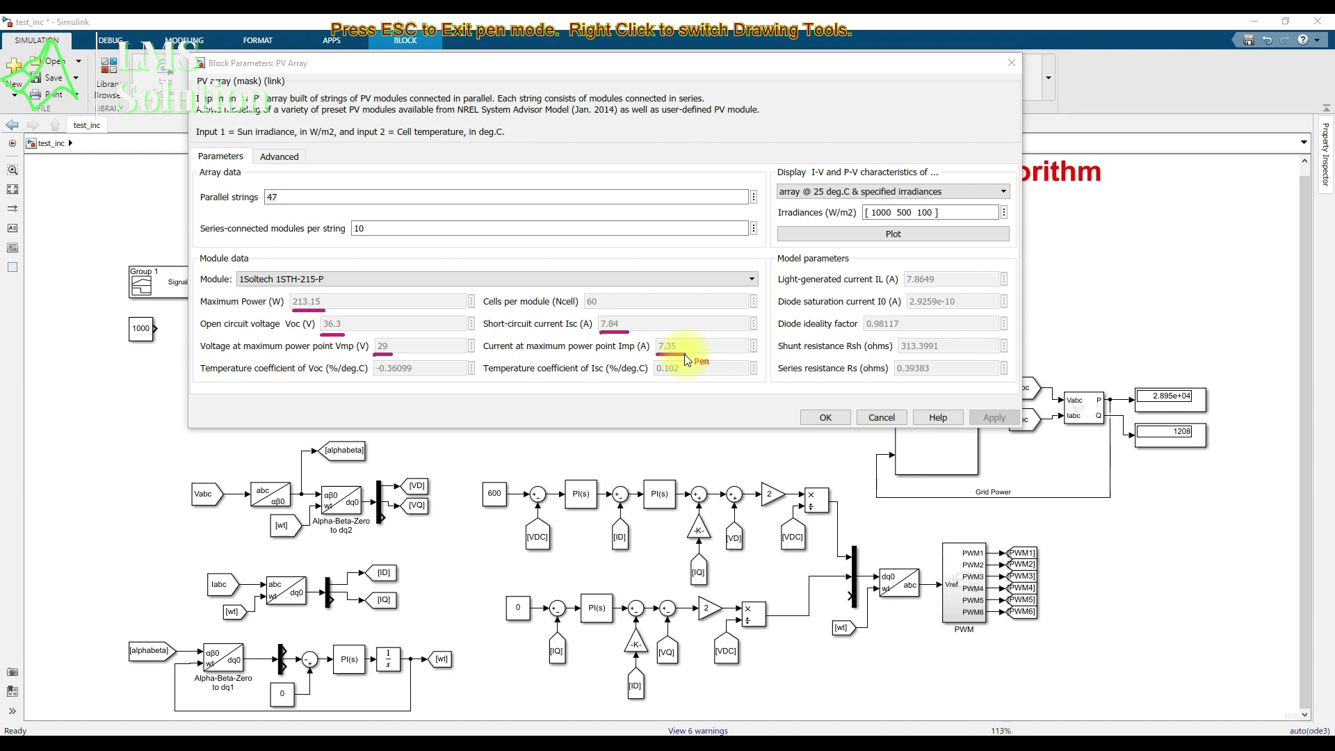
key("Escape")
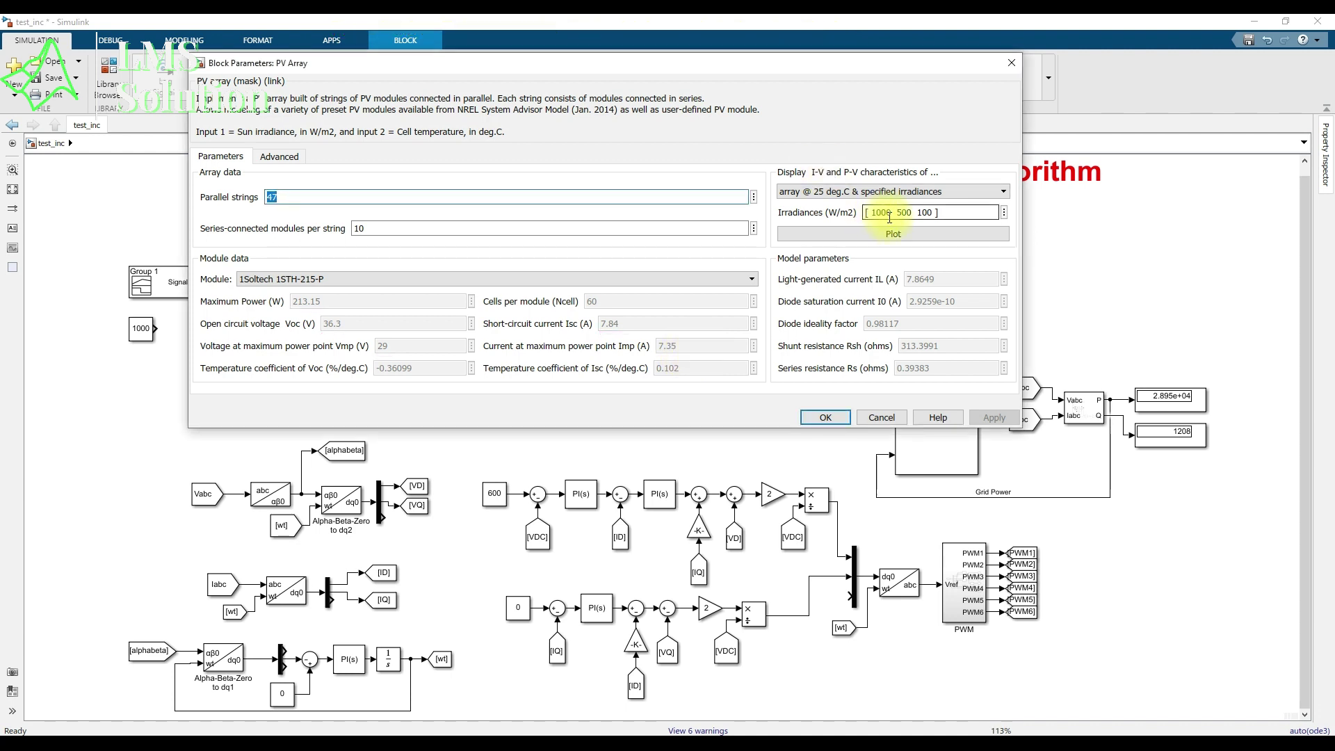
Plot the array's I-V and P-V characteristics at 25 deg.C for irradiances 1000, 500 and 100 W/m2, and enlarge the figure
triple_click(889, 218)
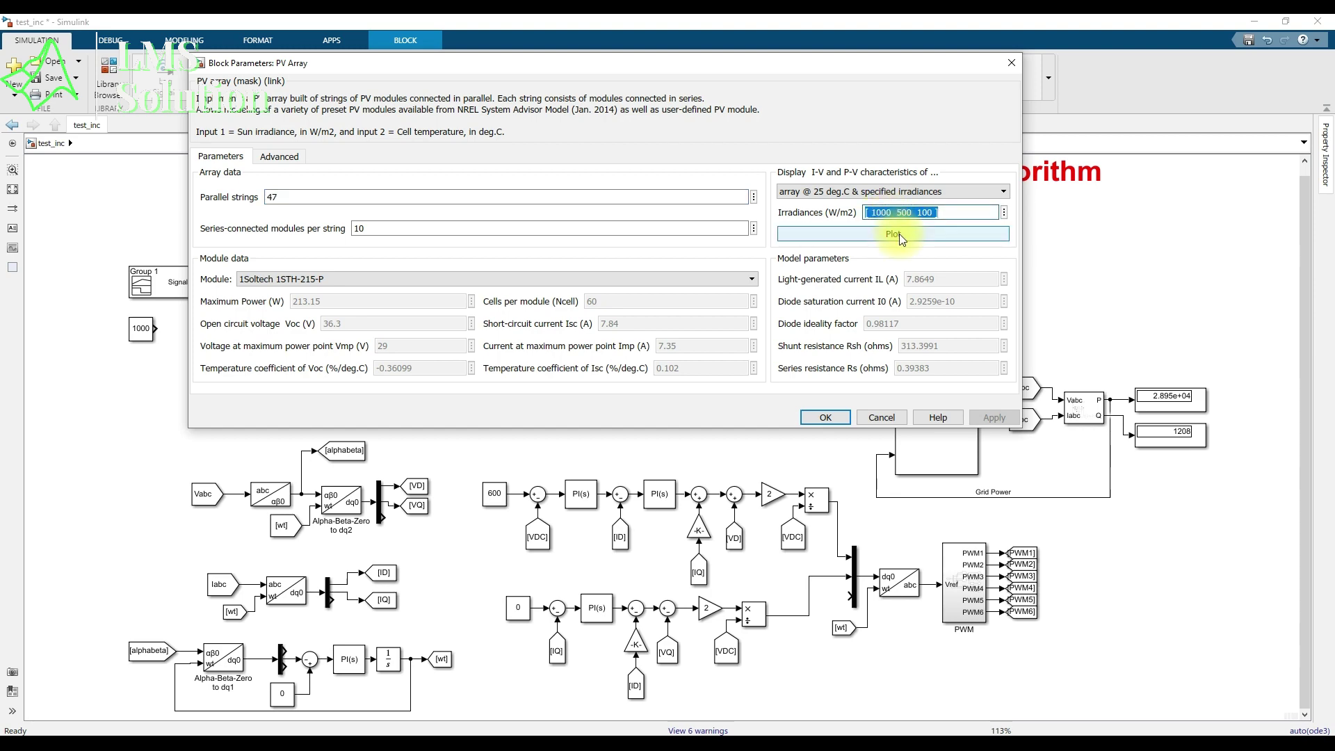
left_click(900, 235)
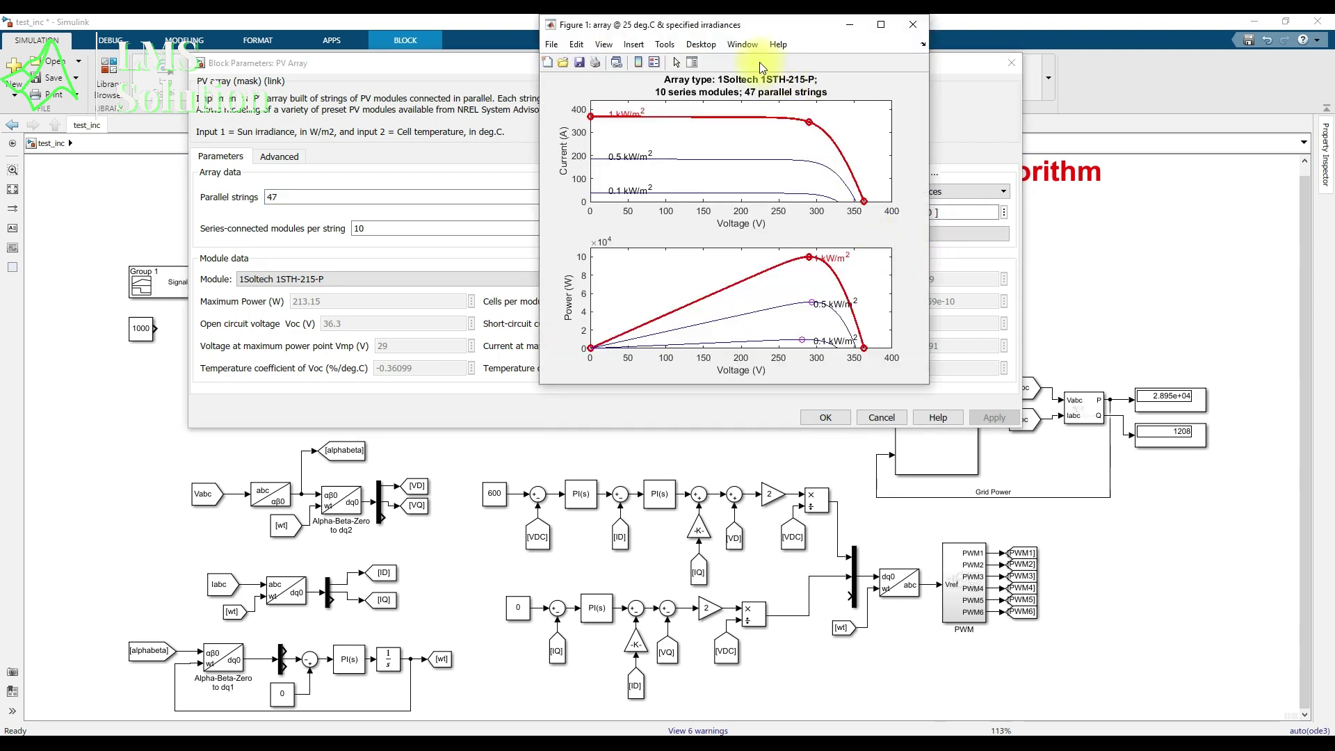
left_click_drag(724, 32, 556, 83)
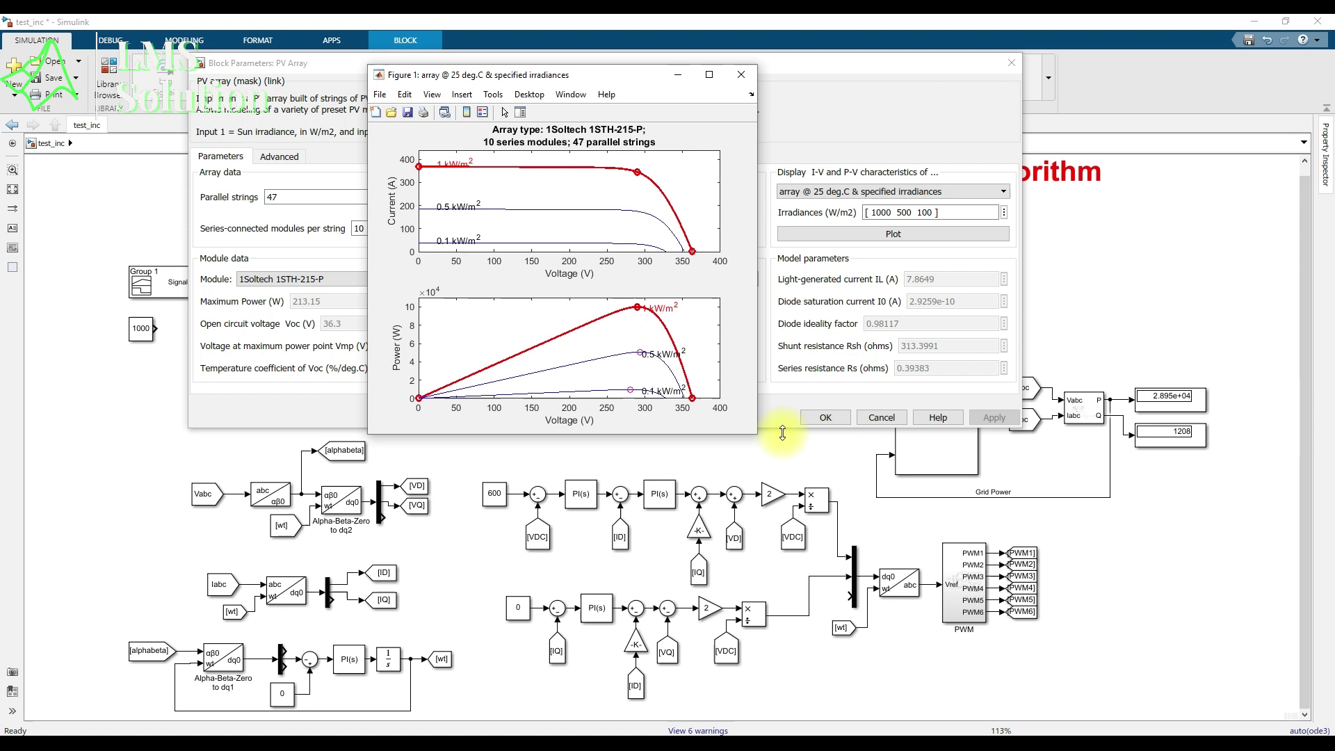
left_click_drag(757, 435, 801, 518)
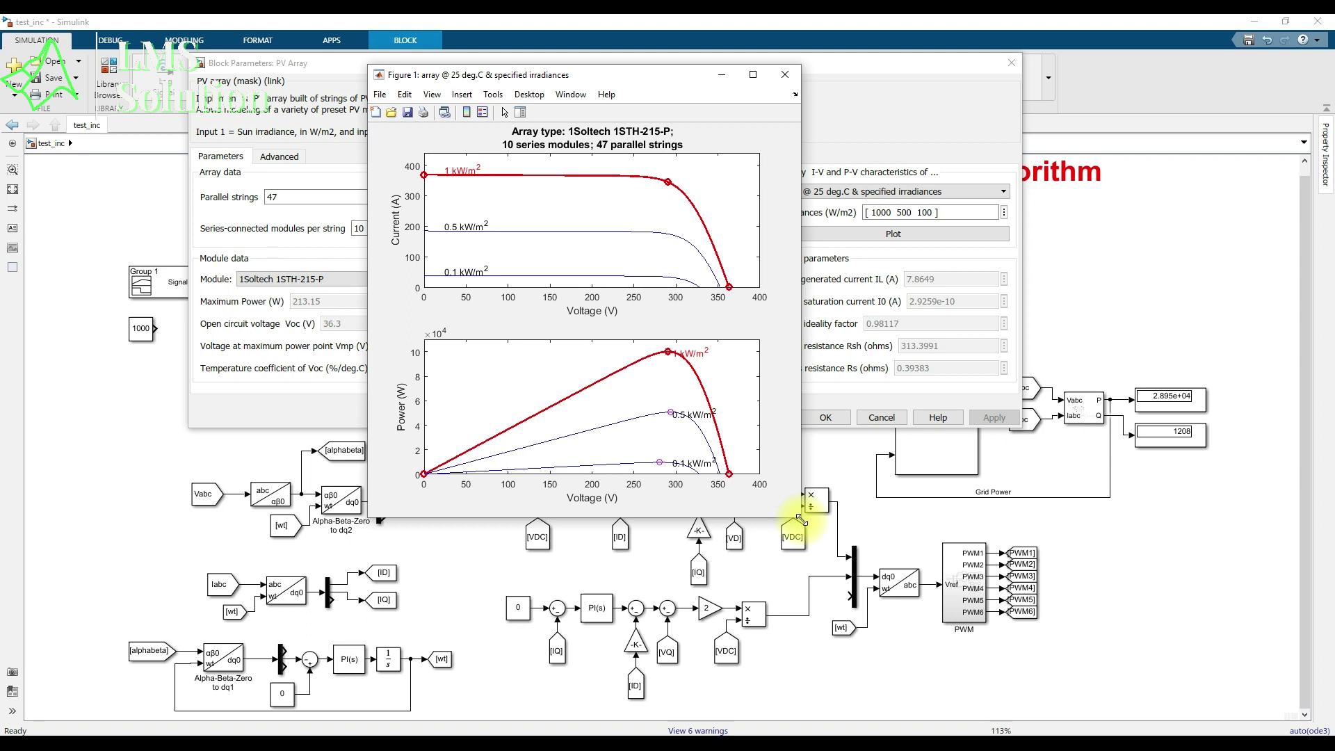
Read the maximum power points of the 1, 0.5 and 0.1 kW/m2 power curves with data tips, and close the figure and block parameters
left_click(668, 352)
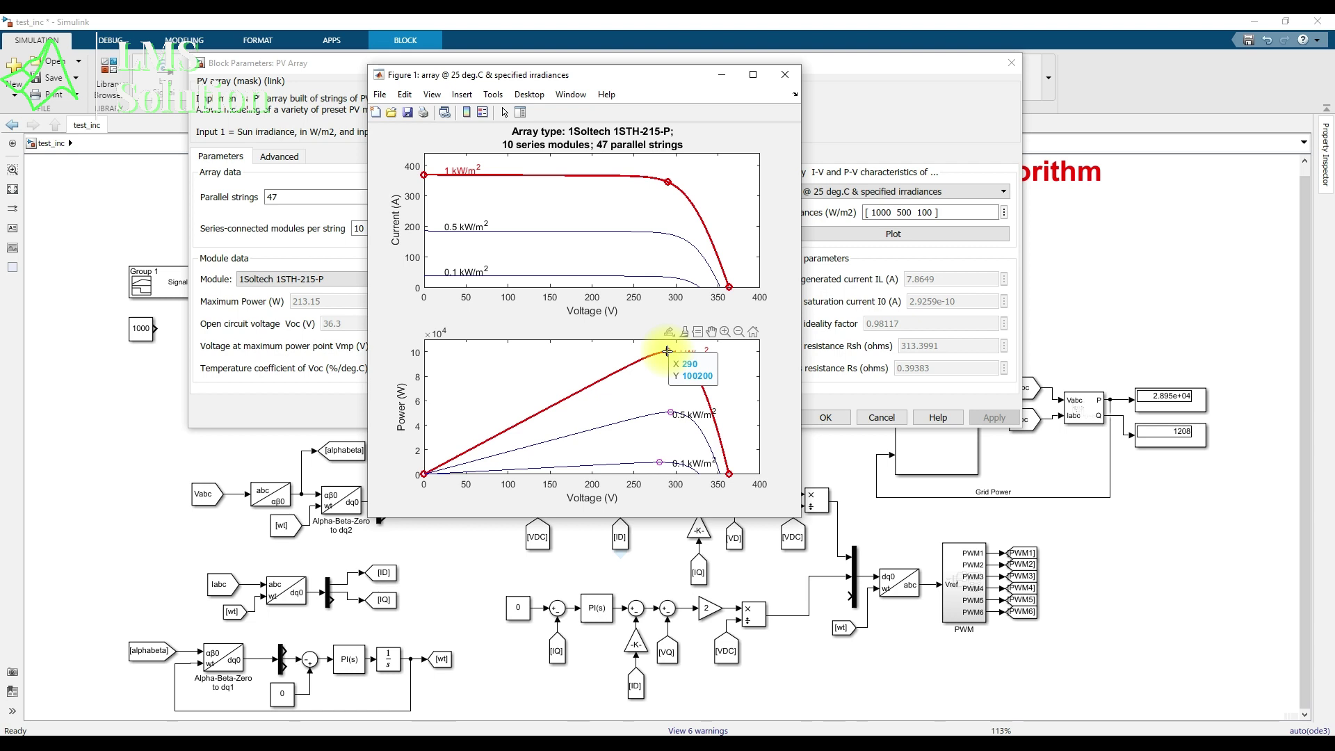
left_click(670, 411)
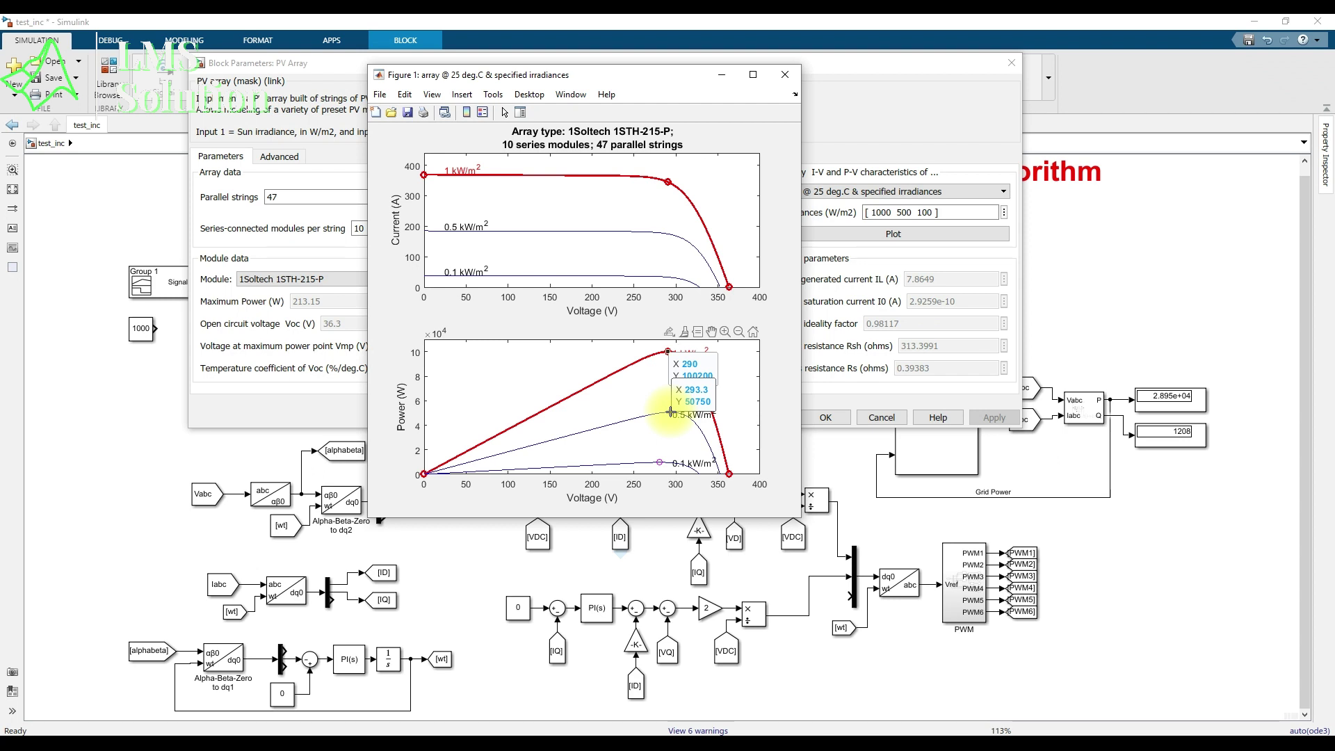
left_click(660, 461)
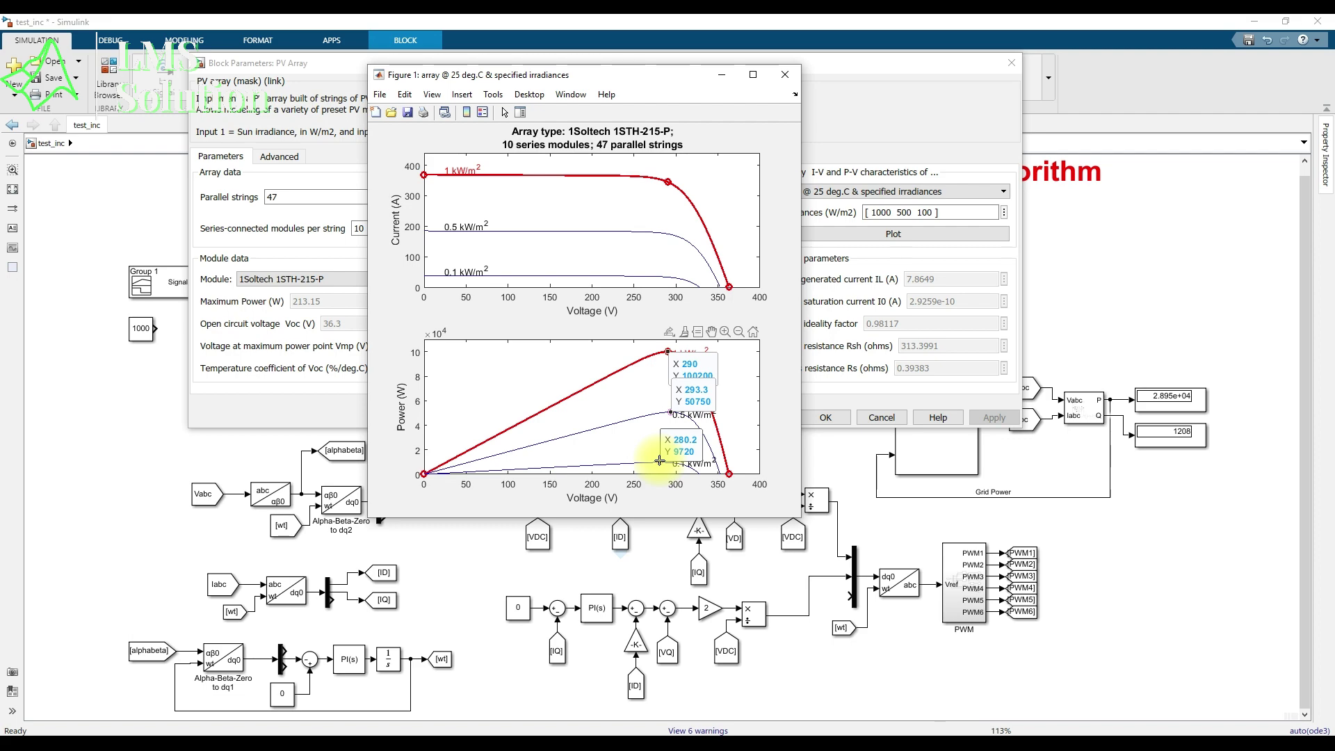
left_click(785, 75)
left_click(1012, 63)
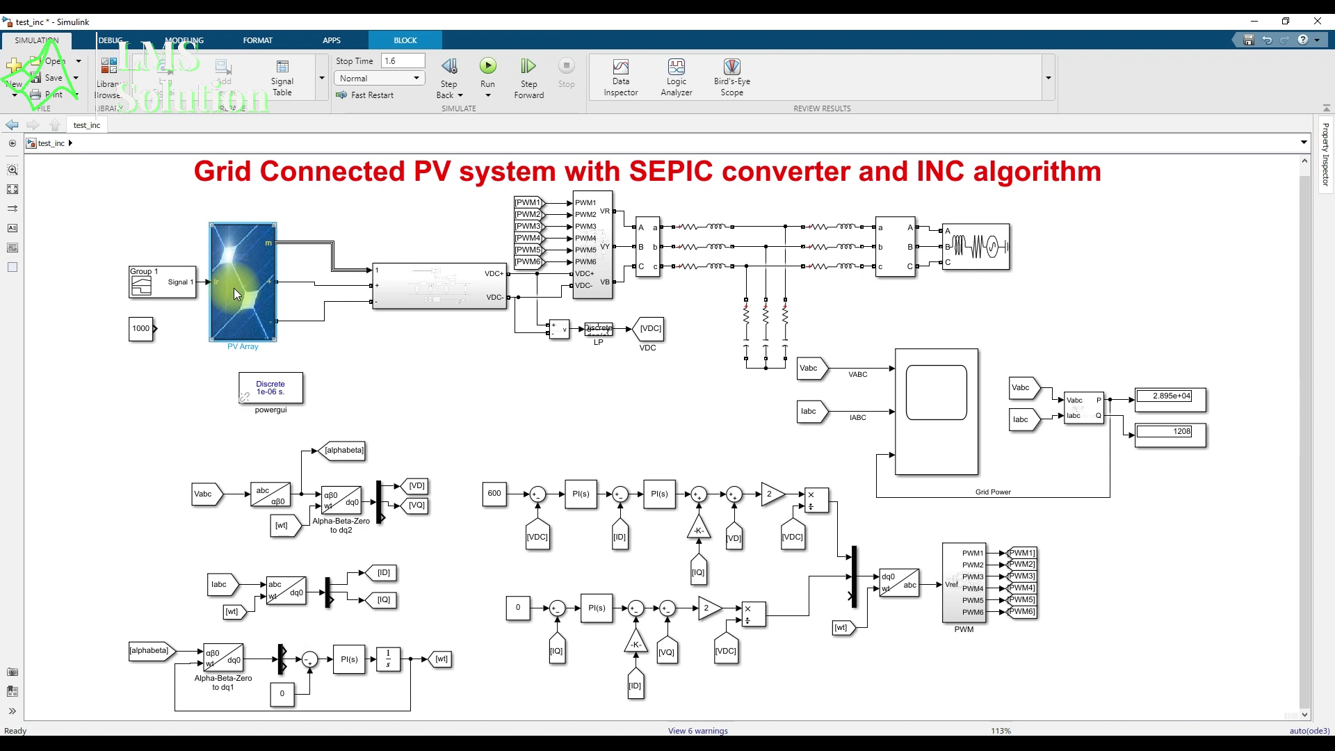
Open the converter subsystem between the PV array and the inverter, and examine the SEPIC power circuit from input to output capacitor
left_click(589, 291)
left_click(472, 302)
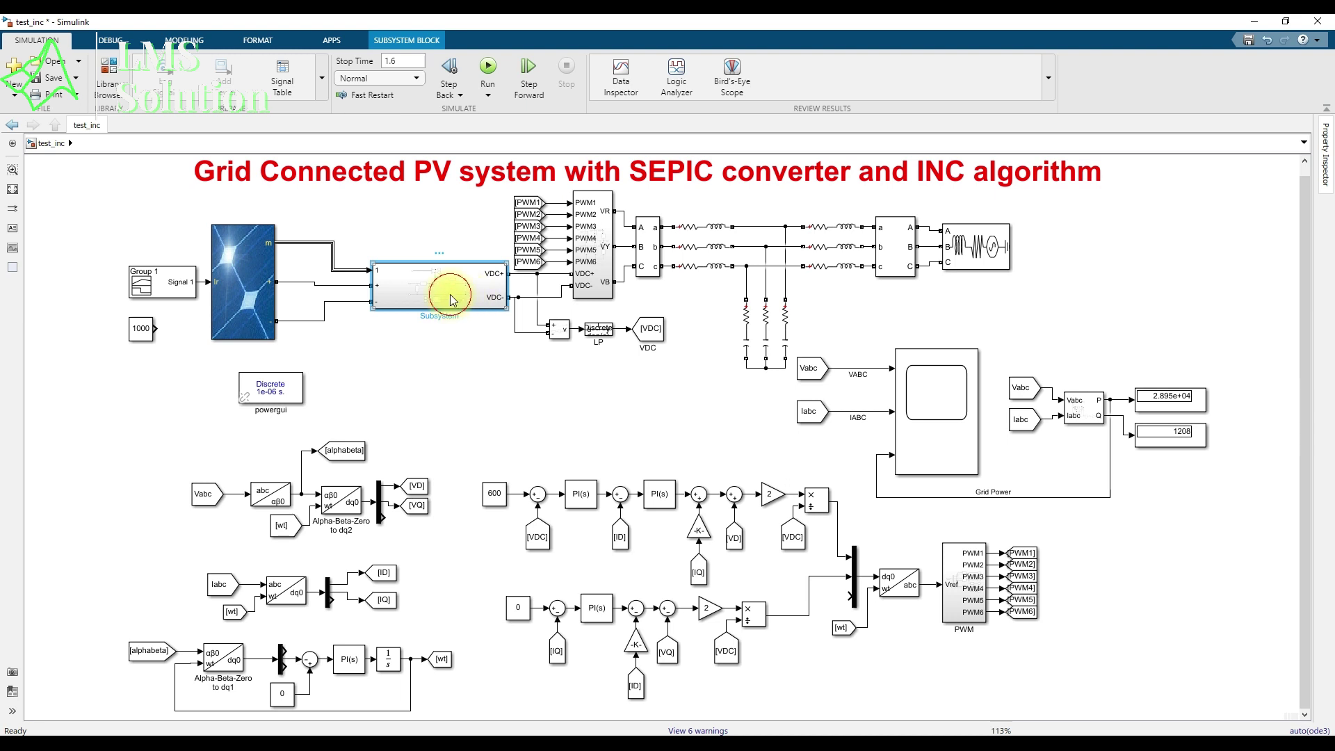
double_click(452, 299)
left_click(13, 189)
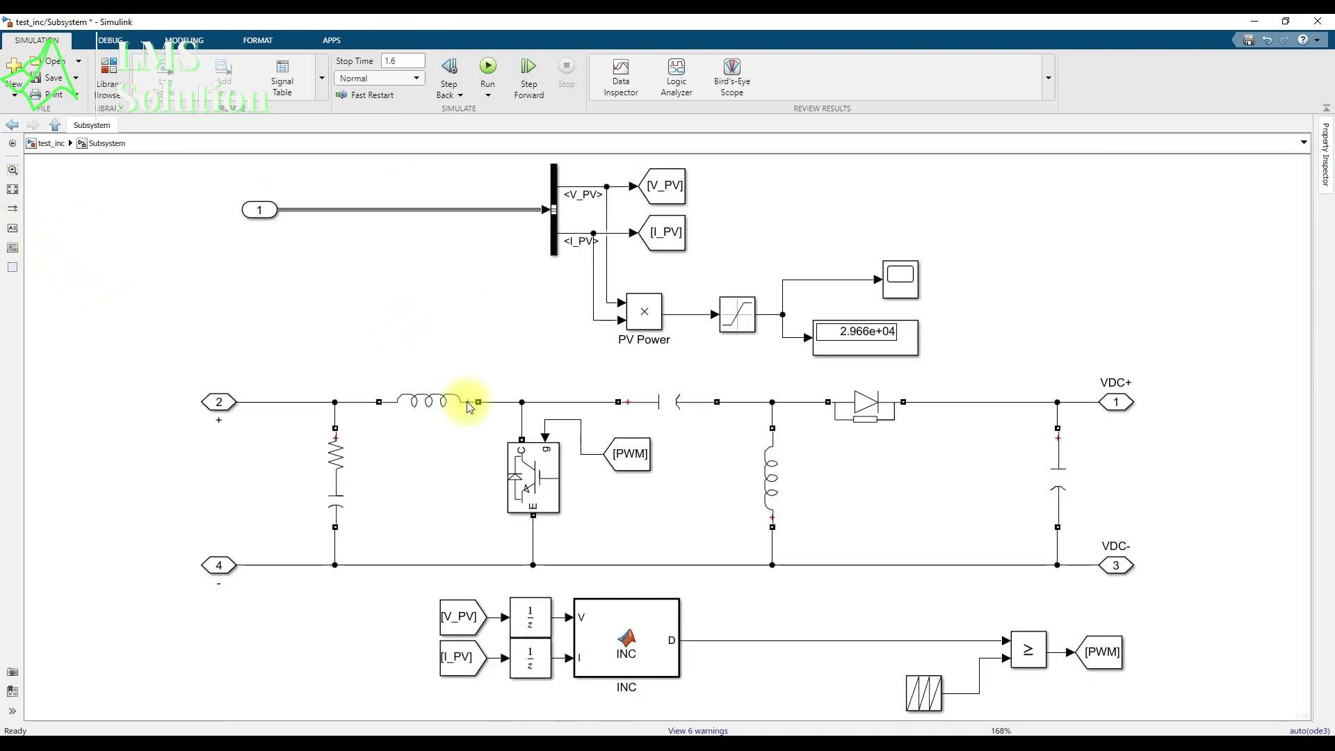
left_click_drag(306, 377, 1082, 591)
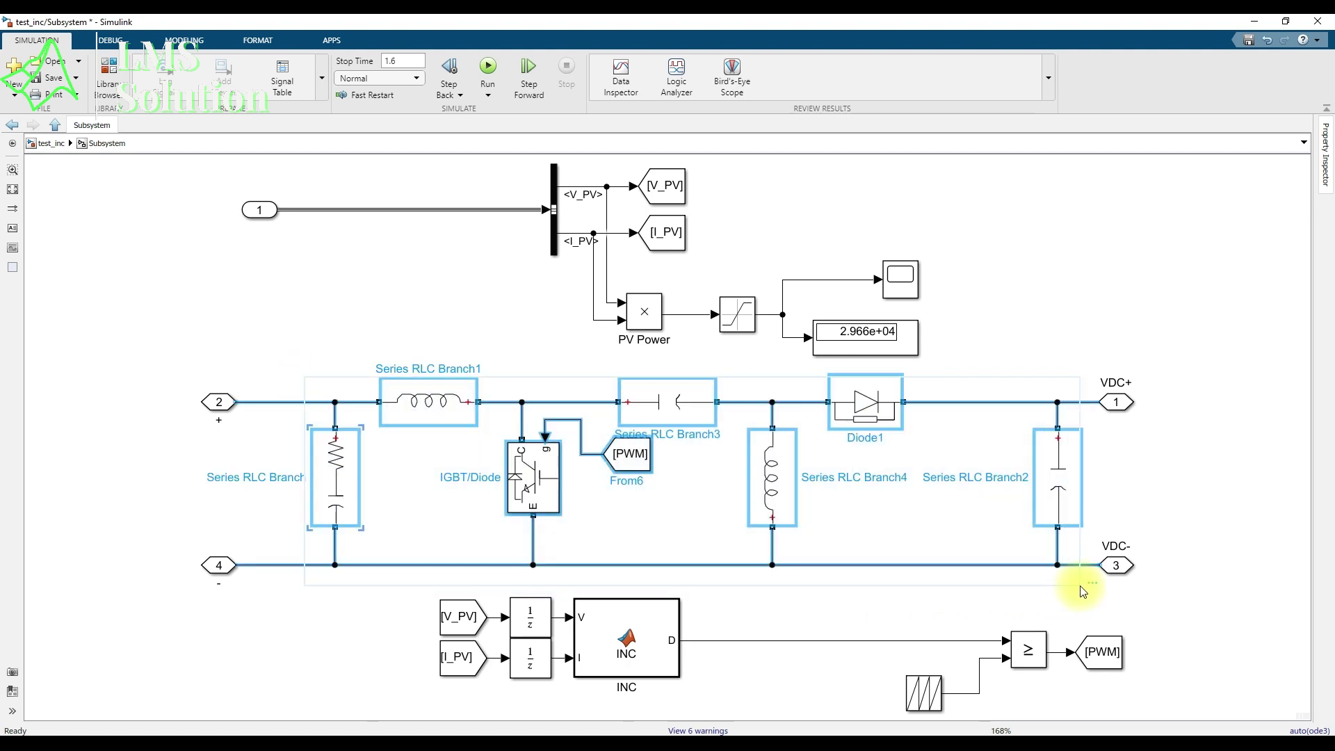
left_click(302, 329)
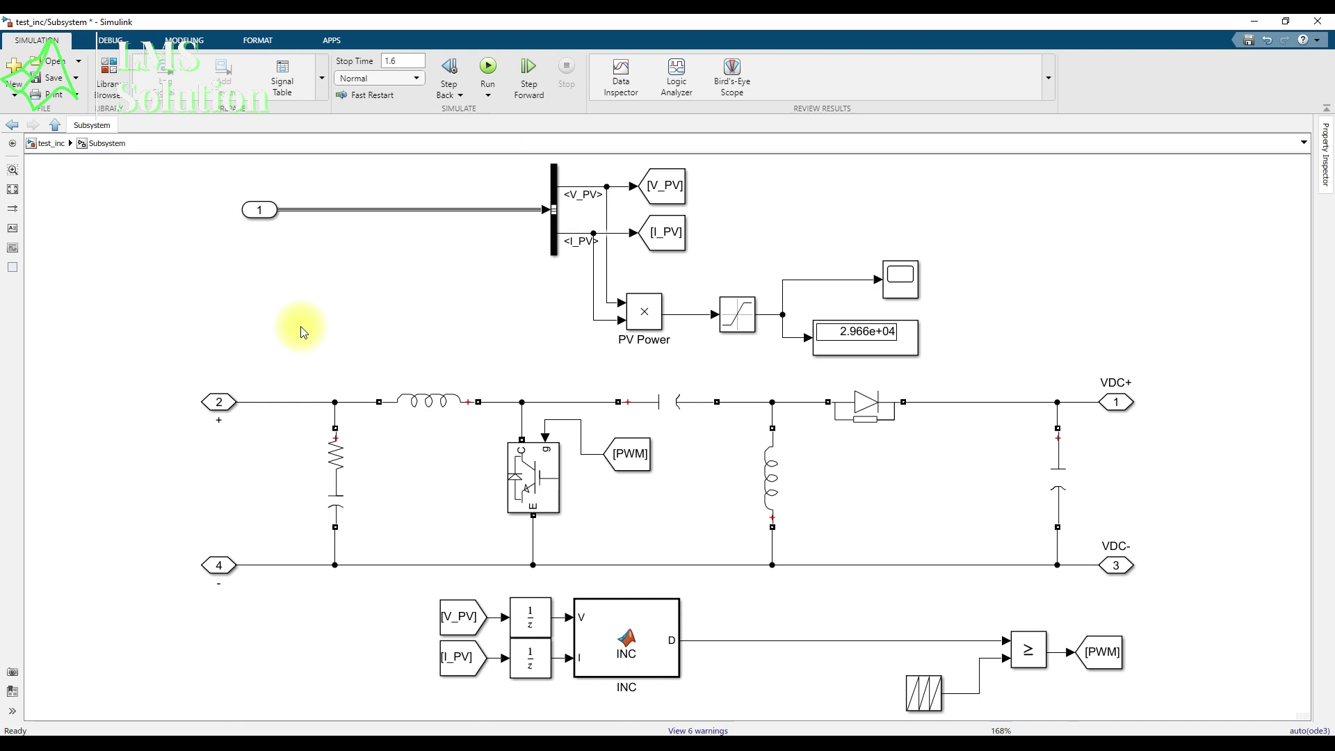
Annotate the converter circuit with the pen, writing its 100.2 kW power, 290 V input and 600 V output ratings
key("ctrl+2")
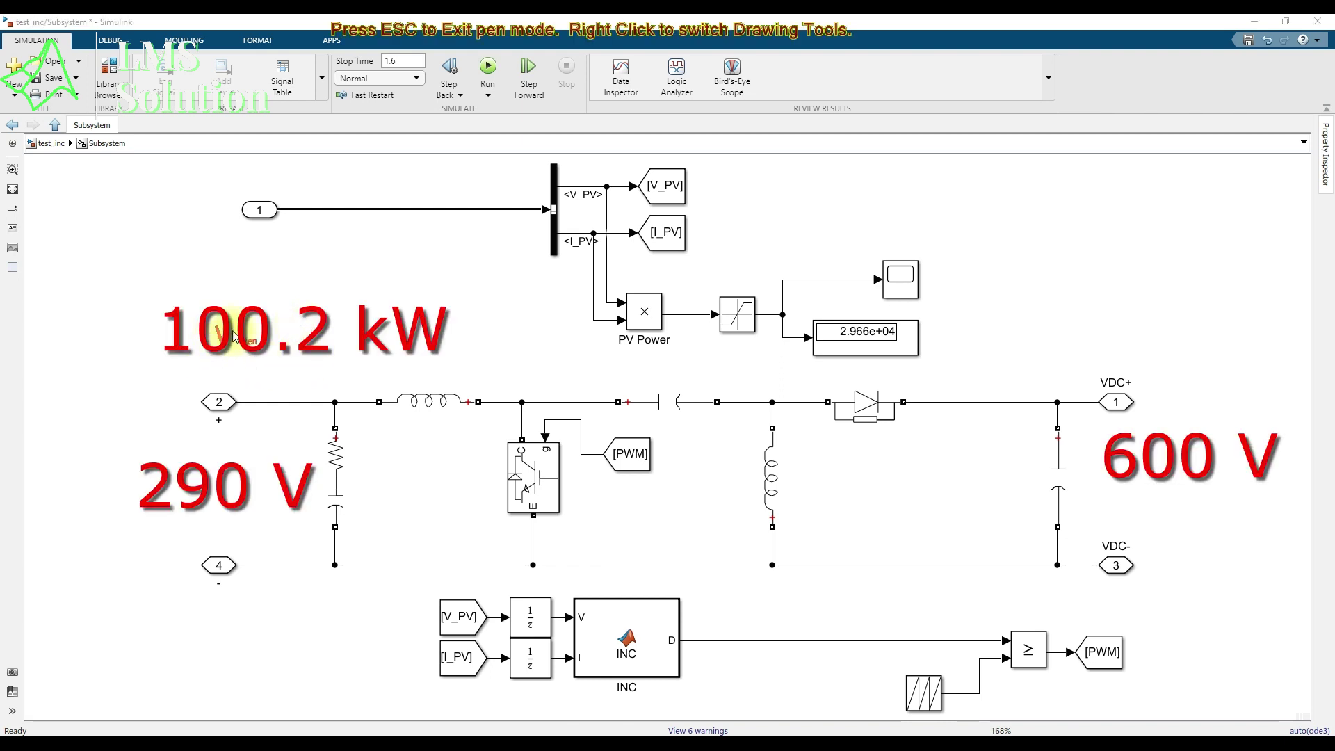
left_click_drag(216, 326, 258, 335)
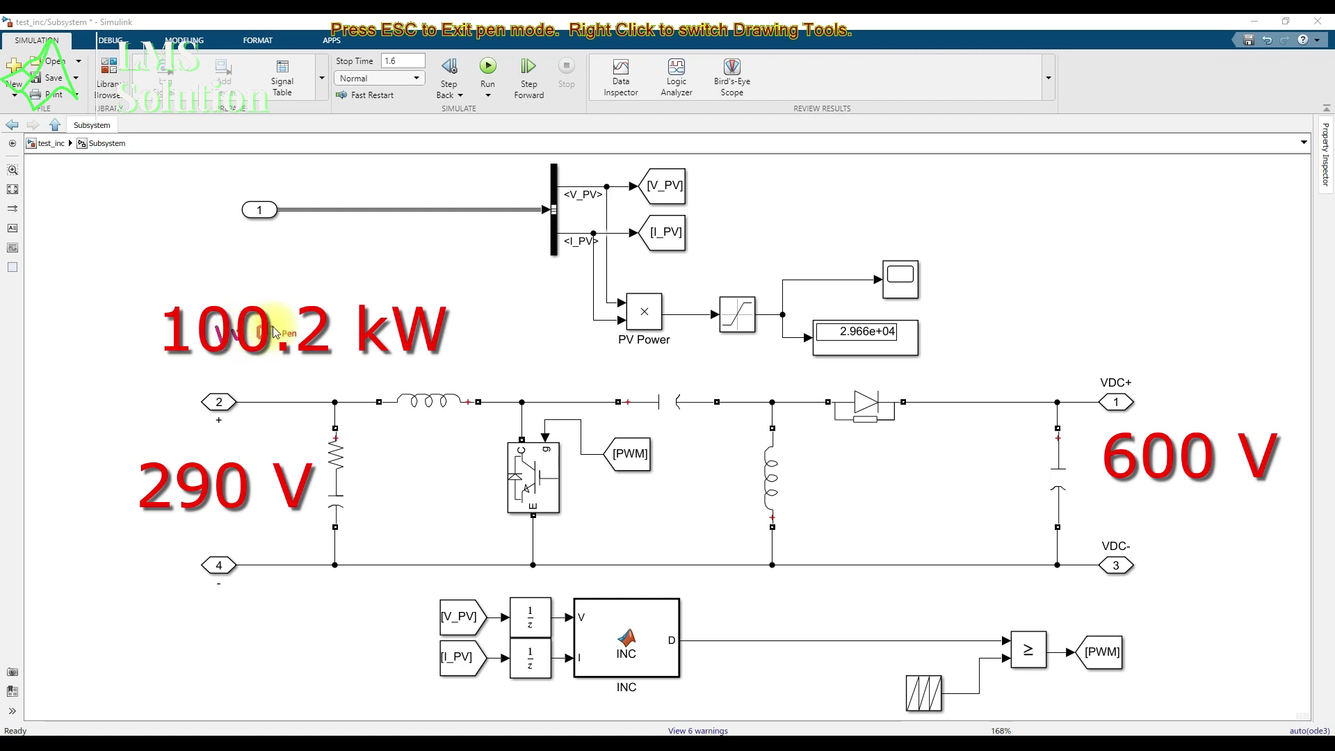
mouse_move(276, 327)
left_mouse_down()
mouse_move(298, 298)
mouse_move(328, 297)
mouse_move(309, 314)
mouse_move(356, 288)
left_mouse_up()
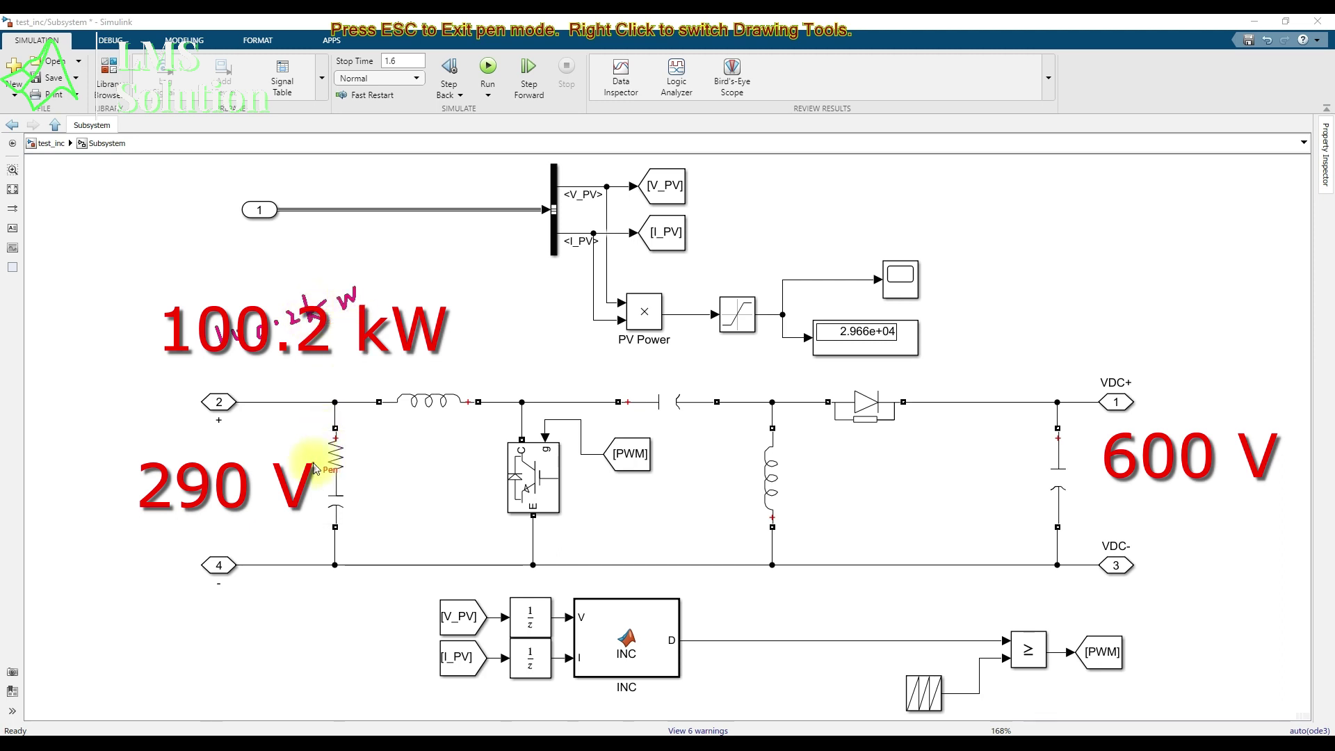
mouse_move(252, 496)
left_mouse_down()
mouse_move(282, 478)
mouse_move(296, 487)
left_mouse_up()
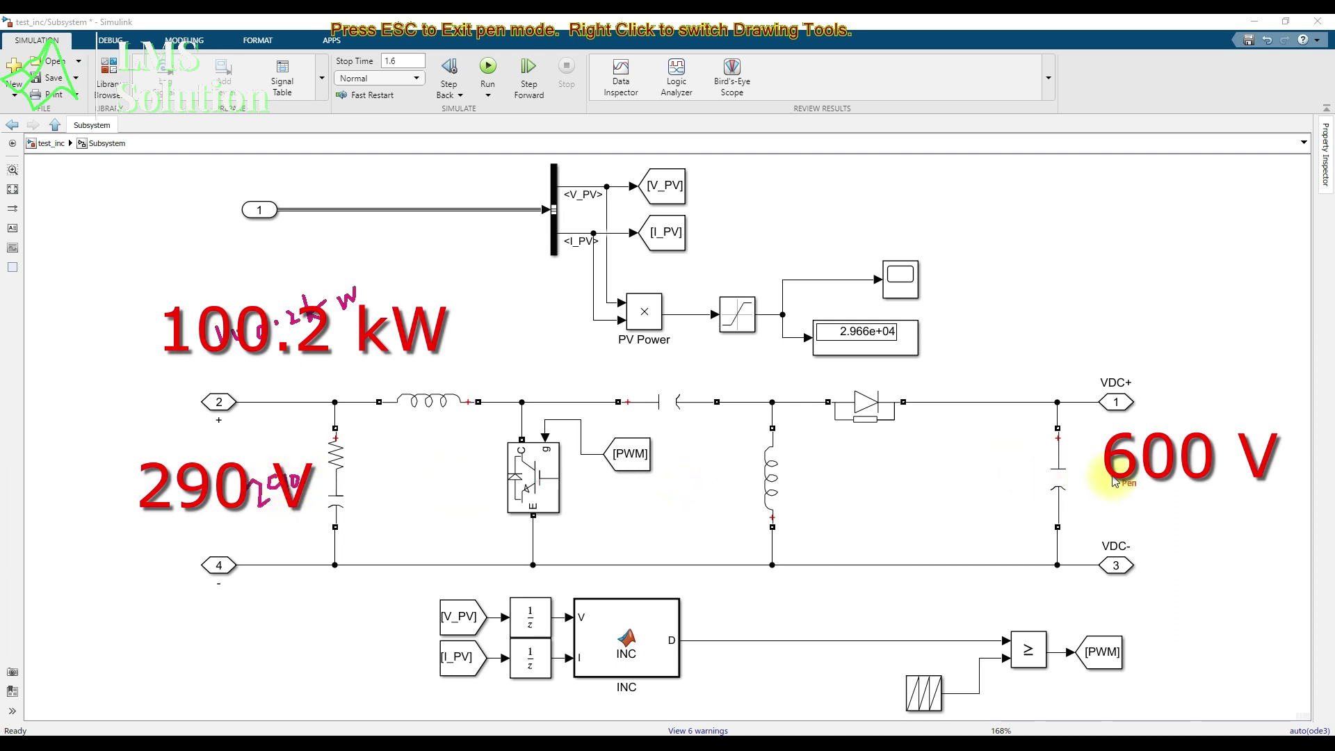
mouse_move(1102, 452)
left_mouse_down()
mouse_move(1130, 476)
mouse_move(1142, 430)
left_mouse_up()
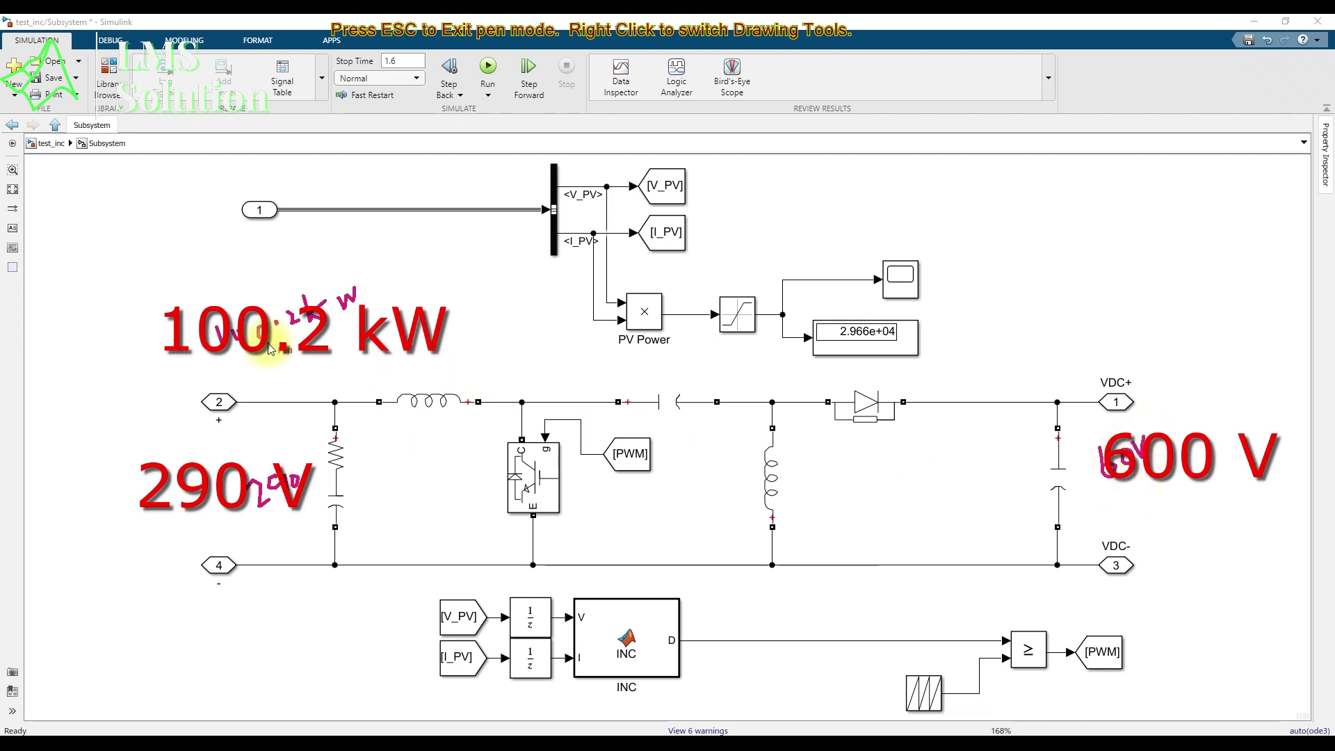
Tick the converter's two inductors, series capacitor and output capacitor with the annotation pen, and leave pen mode
mouse_move(422, 386)
left_mouse_down()
mouse_move(452, 413)
mouse_move(503, 377)
left_mouse_up()
mouse_move(744, 485)
left_mouse_down()
mouse_move(762, 509)
mouse_move(801, 470)
left_mouse_up()
left_click_drag(648, 386, 701, 401)
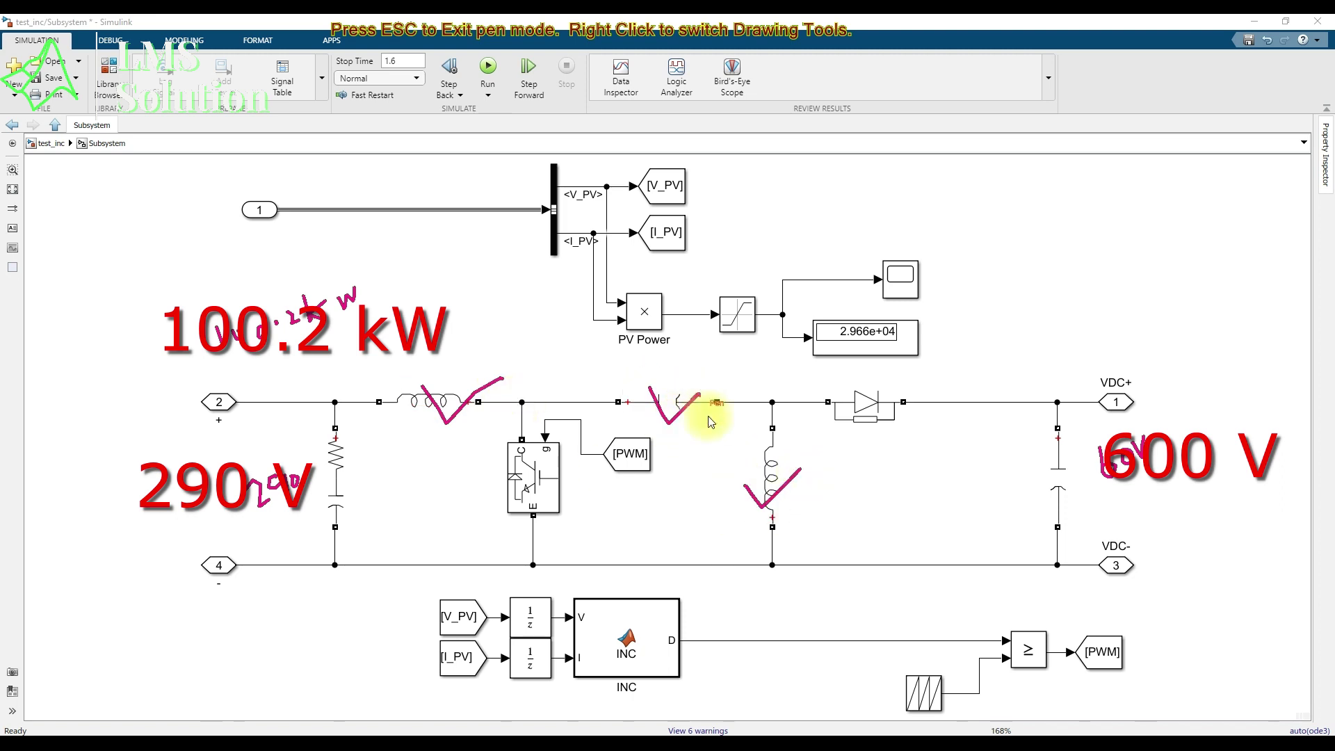
left_click_drag(1040, 461, 1088, 459)
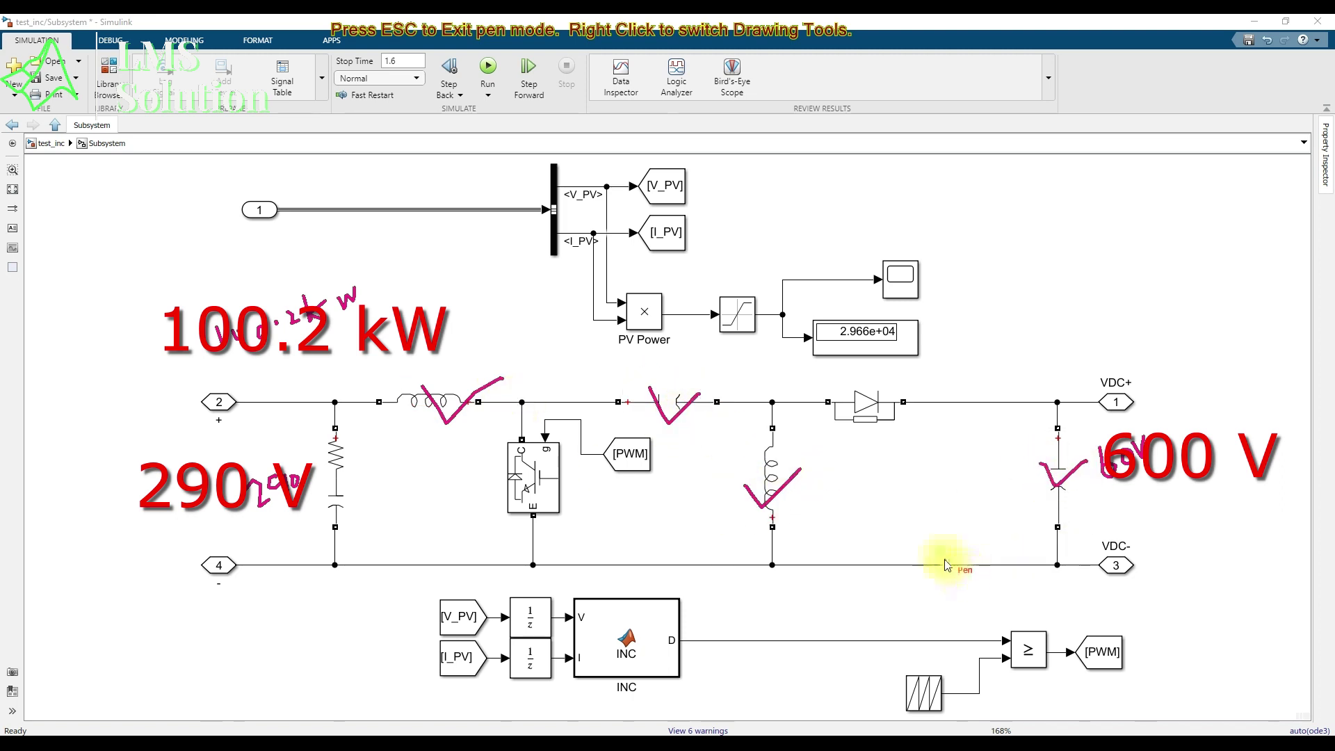
key("Escape")
Examine the MPPT control blocks, from the V_PV and I_PV inputs through the unit delays to the INC function
left_click_drag(414, 581, 716, 703)
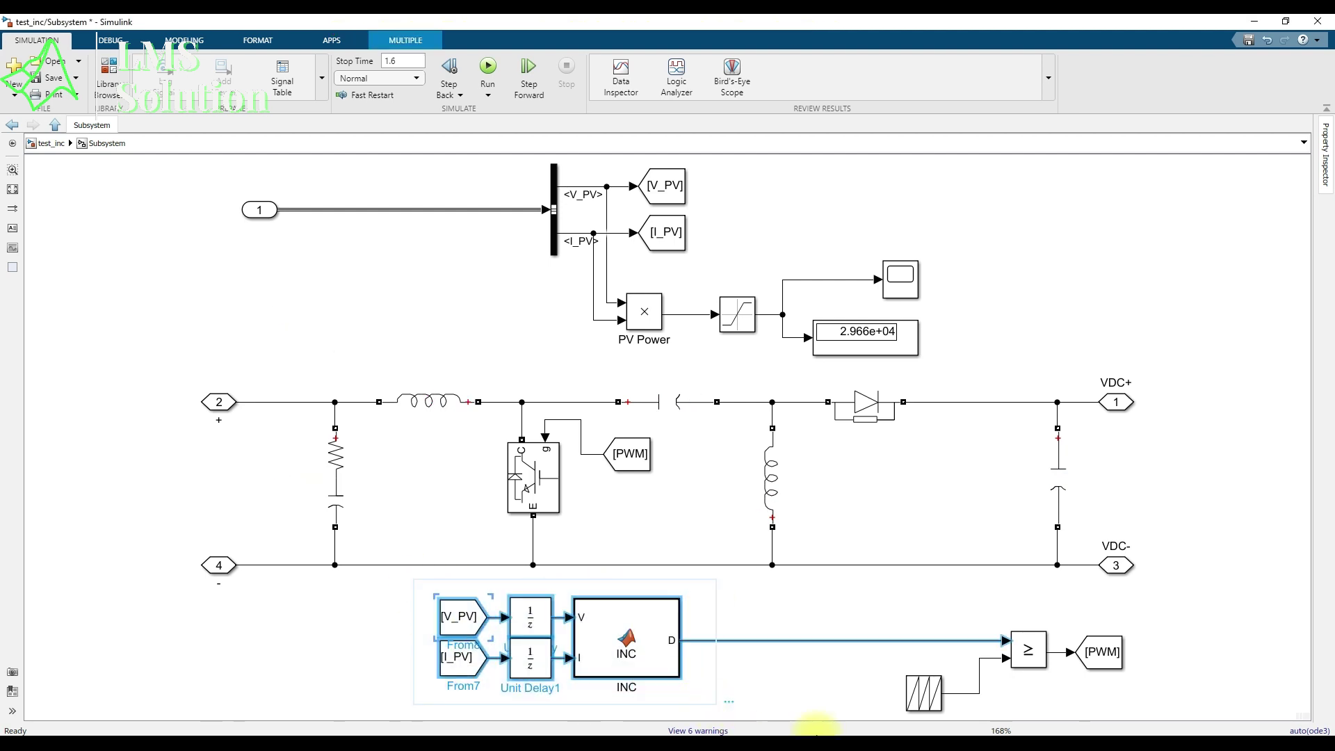
left_click(809, 687)
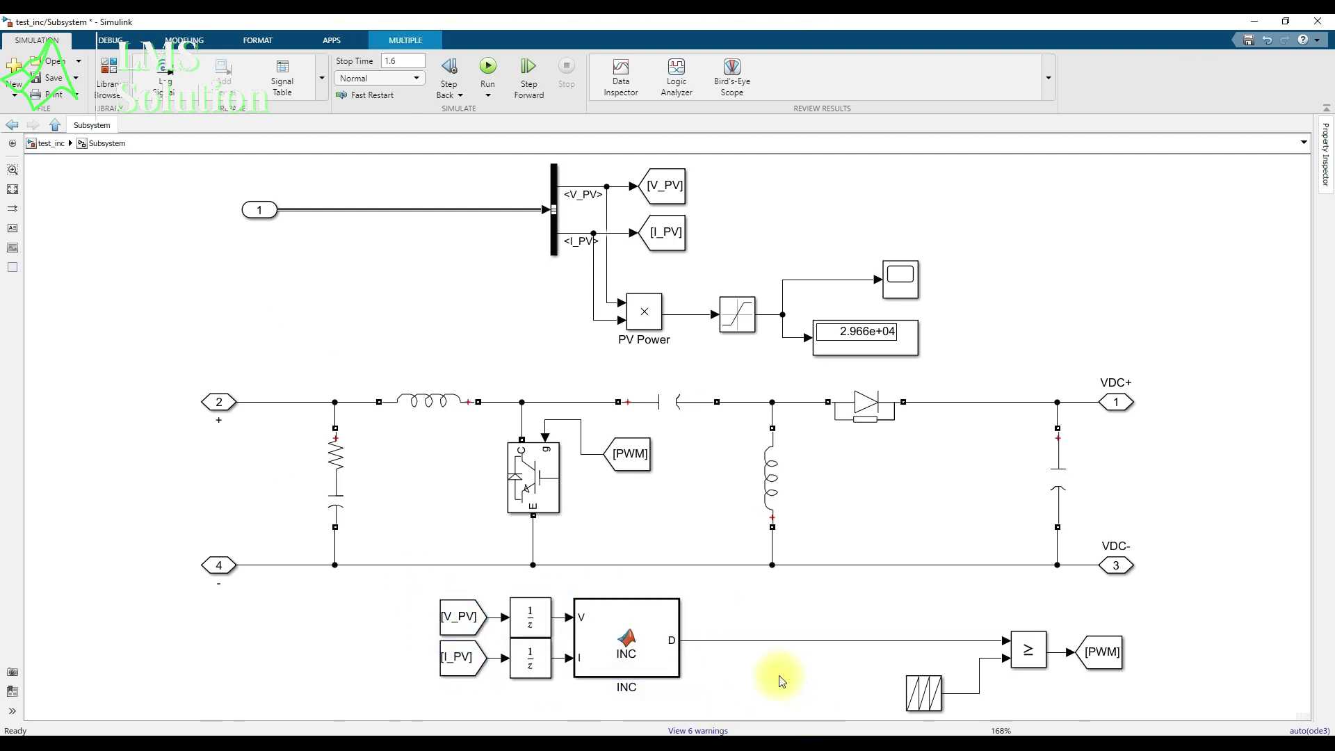
left_click(464, 619)
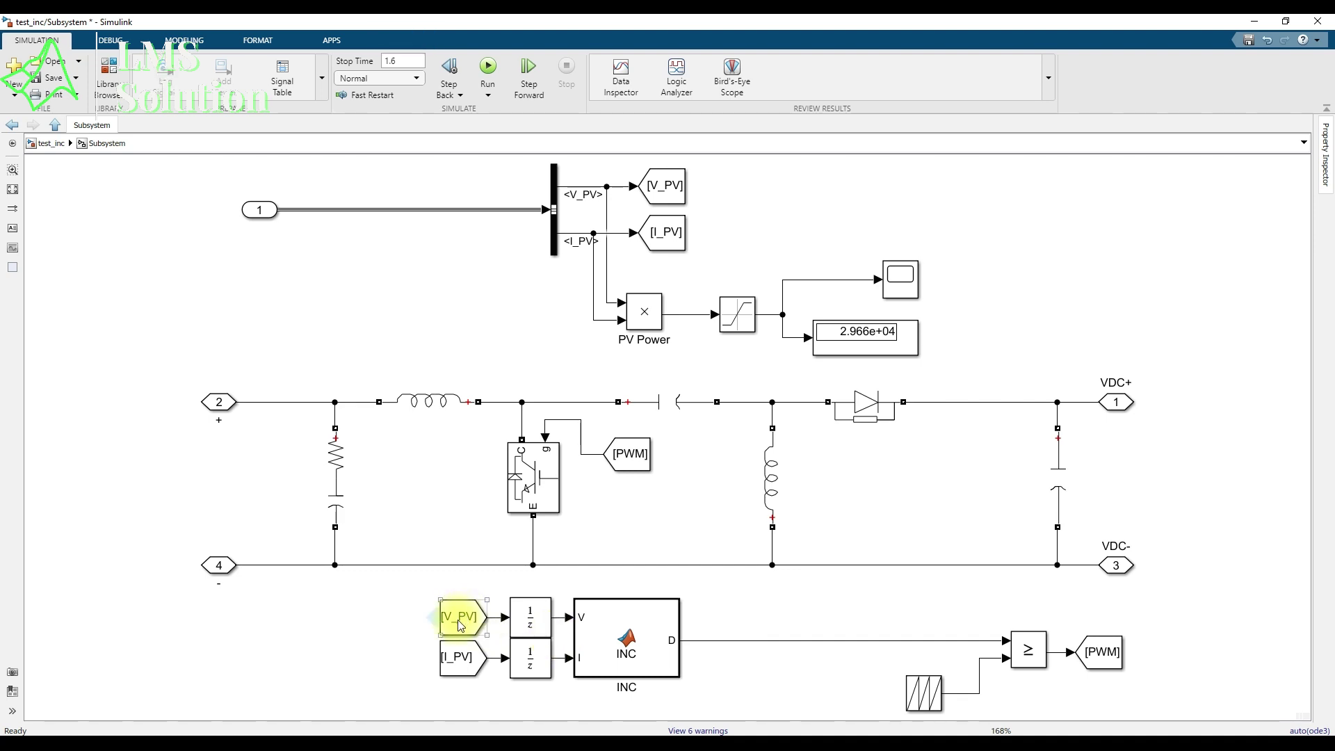
left_click(470, 664)
left_click(647, 659)
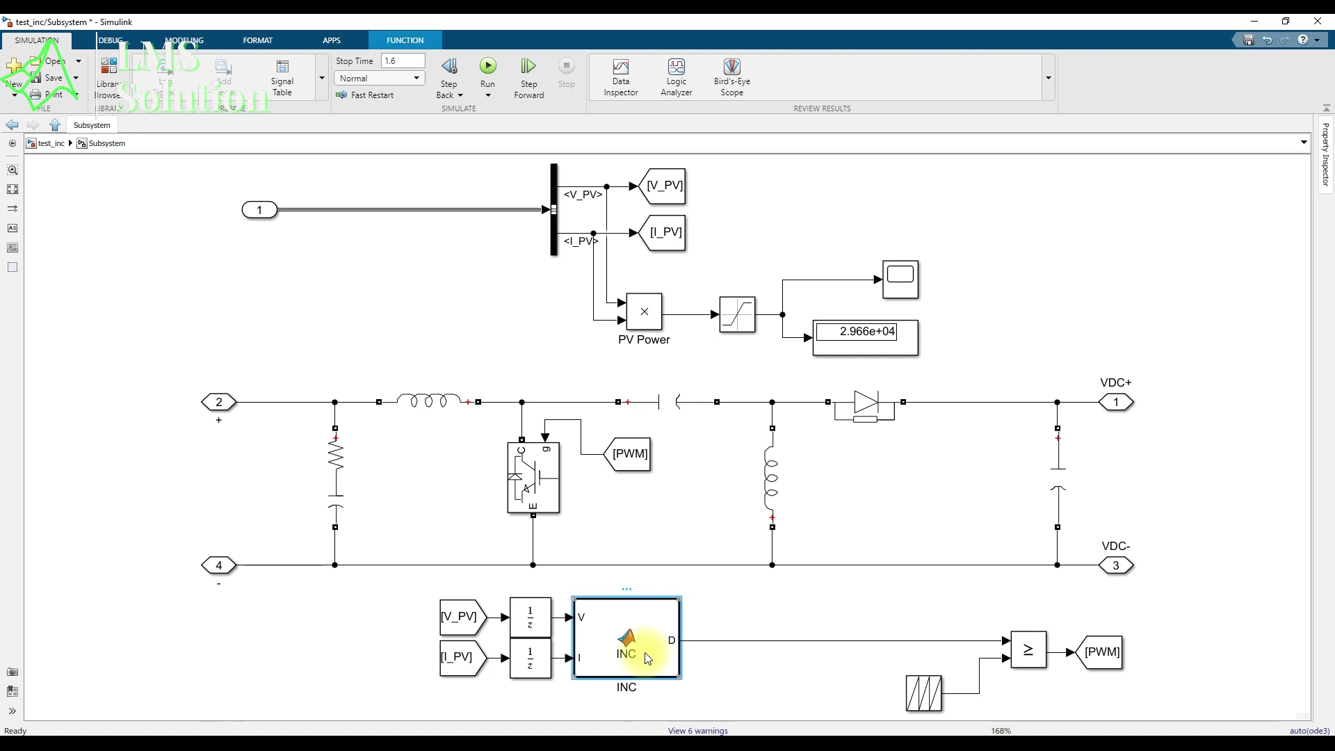
Open the INC function's code and review the power and difference calculations and the duty-cycle update logic
double_click(647, 659)
left_click(532, 367)
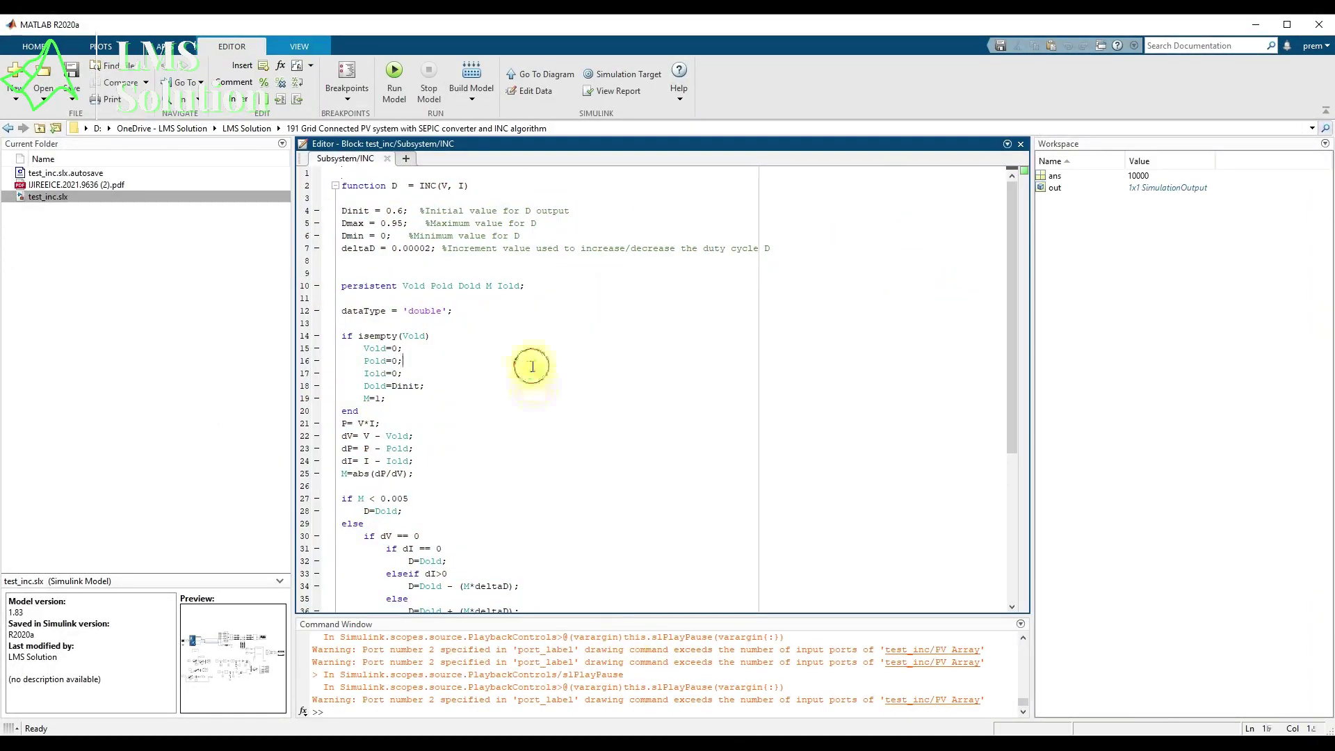
scroll(426, 365, "down", 6)
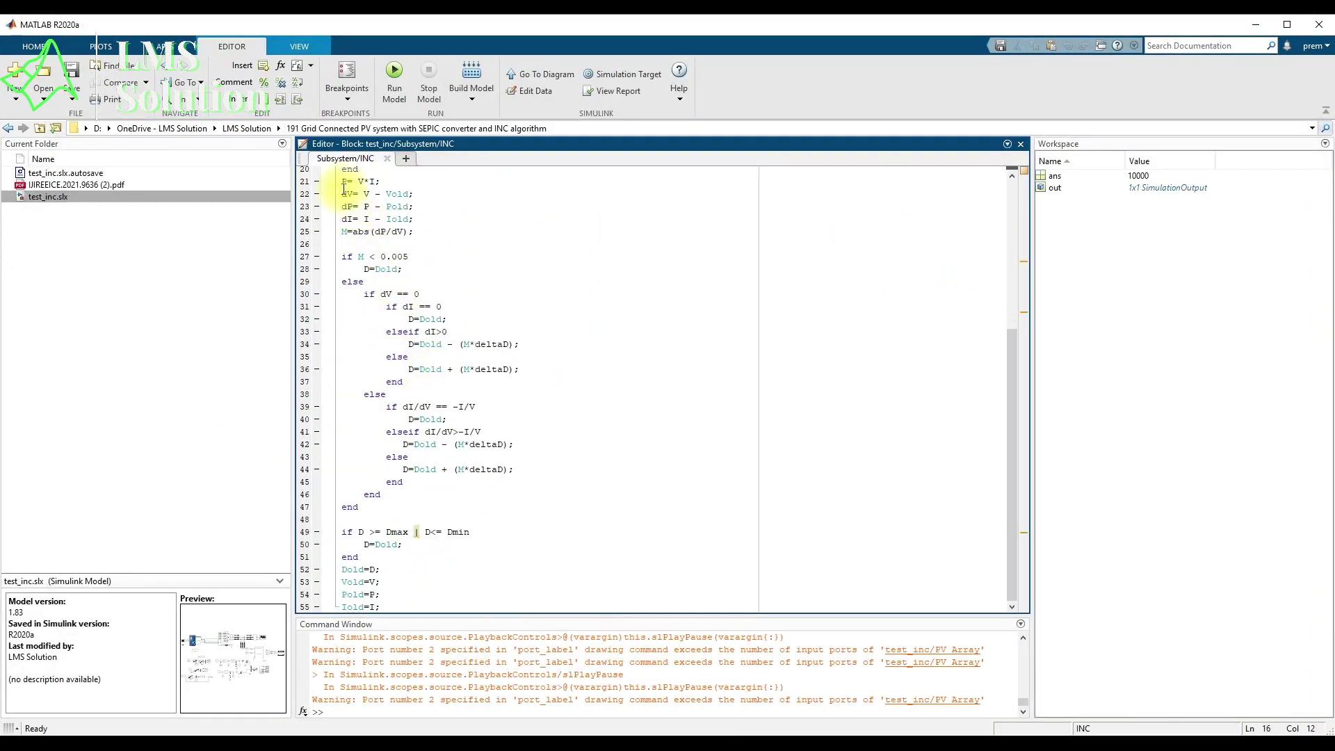
left_click_drag(340, 181, 435, 218)
left_click(440, 244)
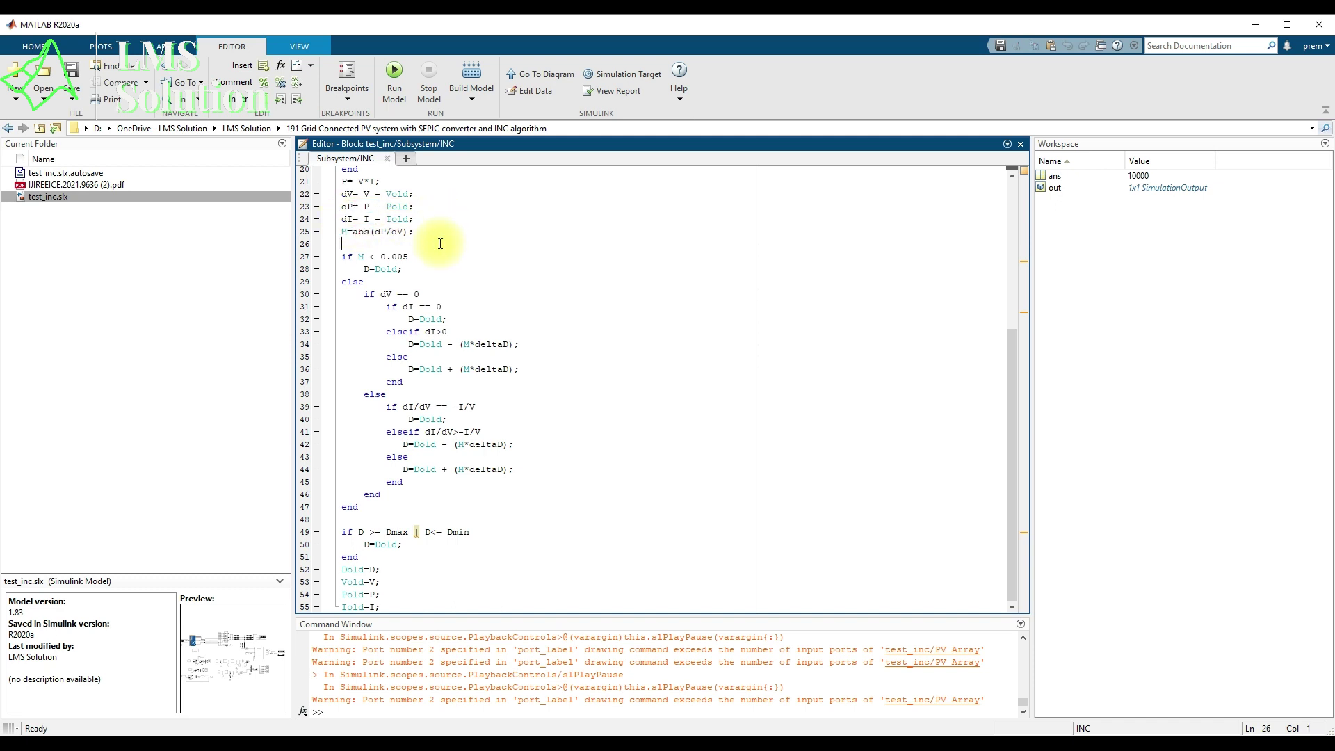
Review the INC code's calculation of M and the M < 0.005 branch that keeps the old duty cycle
left_click_drag(341, 231, 431, 231)
left_click(349, 237)
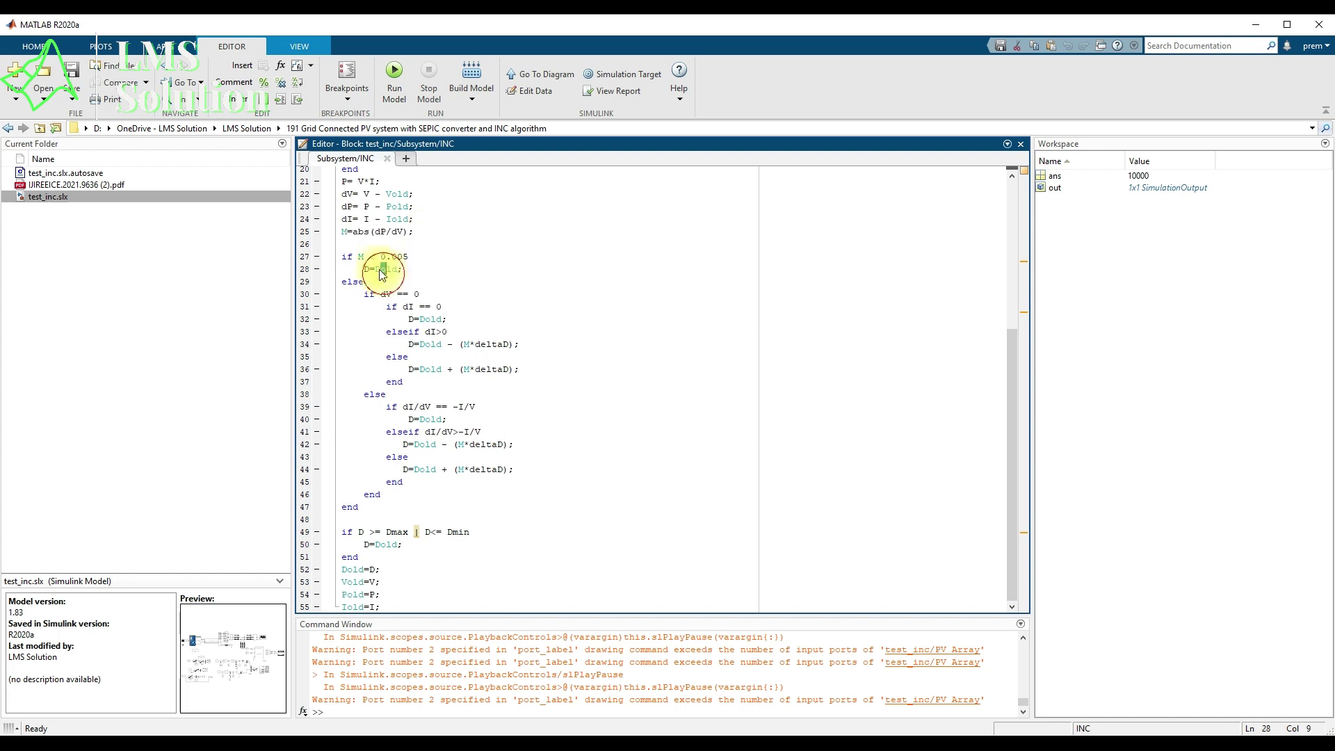
left_click_drag(358, 256, 424, 258)
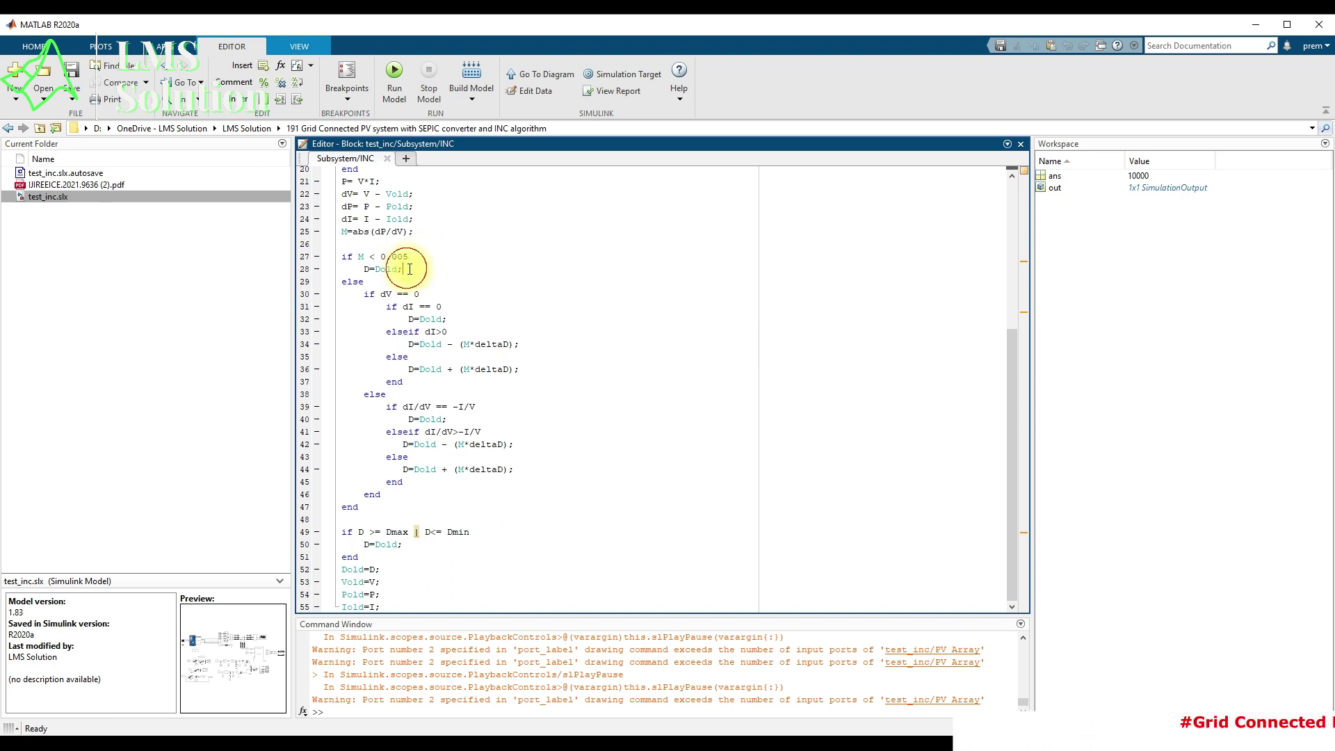
left_click_drag(403, 269, 331, 270)
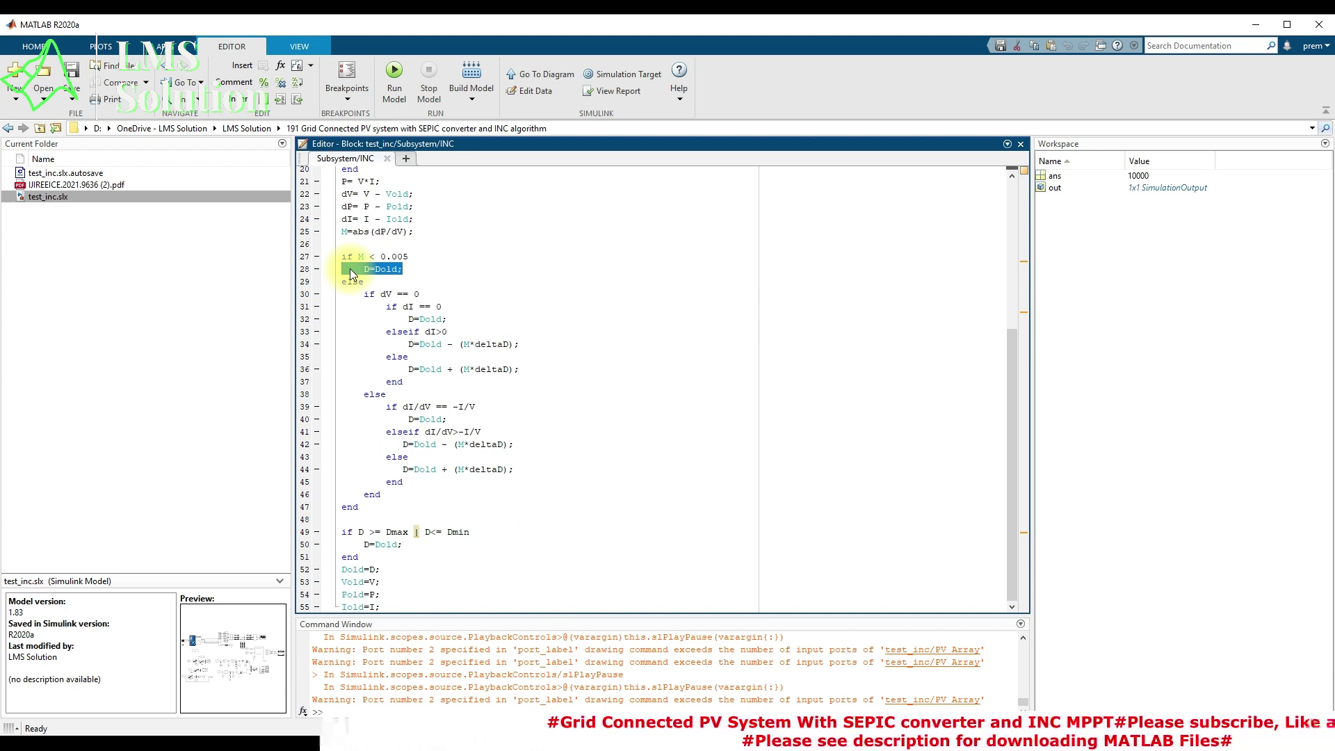
key("Down")
left_click_drag(419, 256, 358, 257)
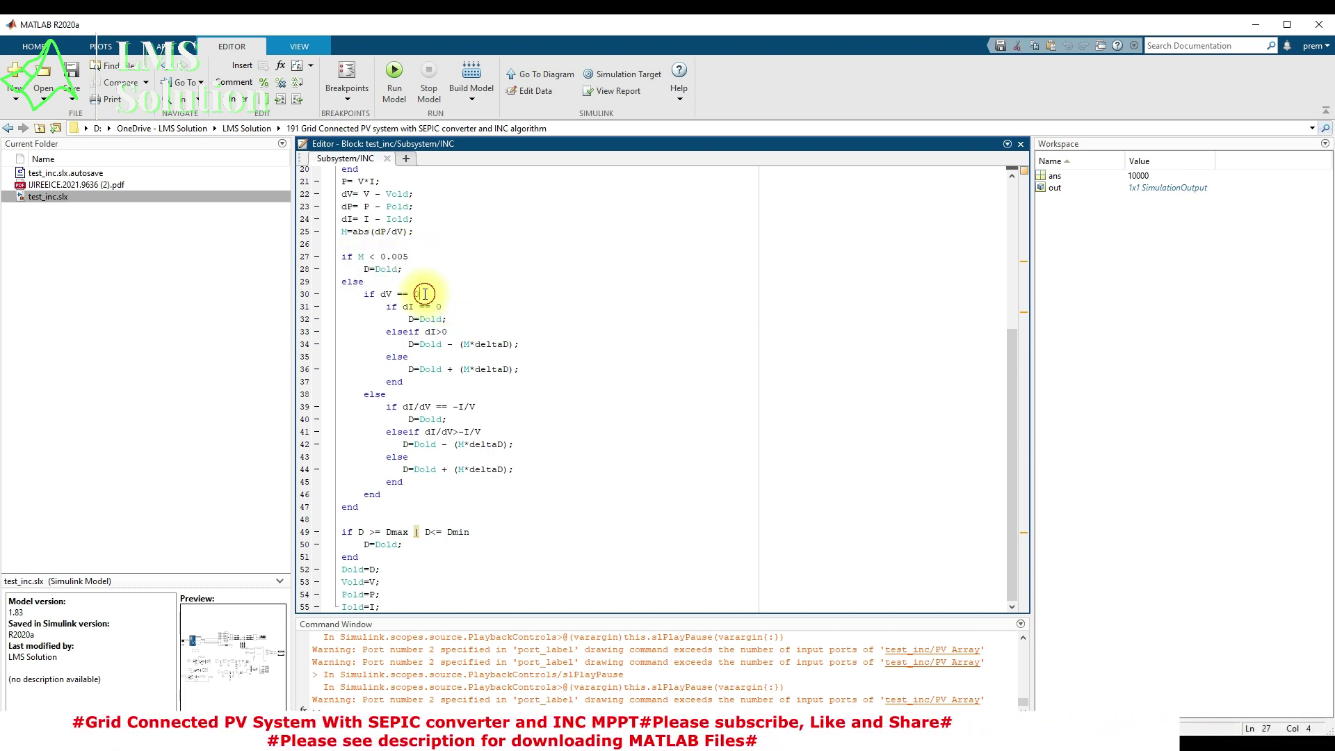
Review the dV == 0 branch, covering the dI == 0, dI > 0 and else cases with their duty-cycle updates
left_click_drag(419, 294, 381, 294)
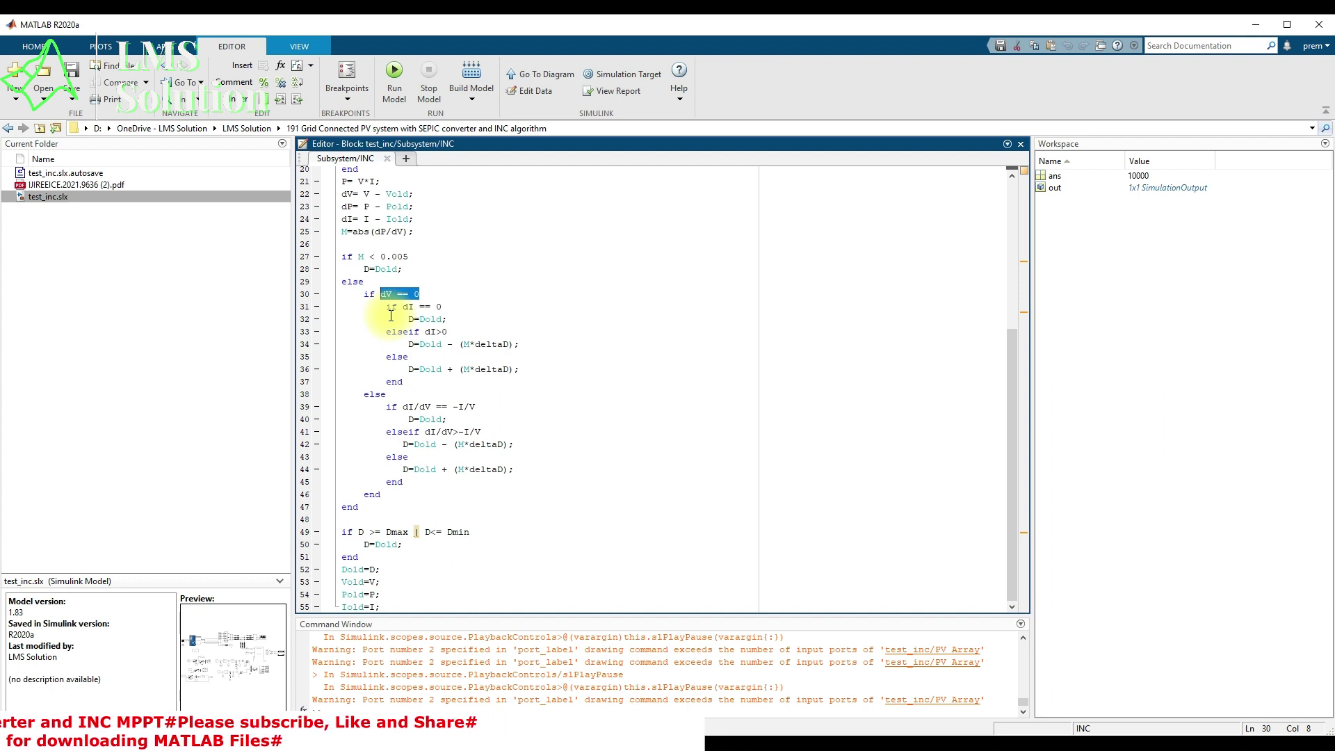
left_click_drag(441, 306, 399, 307)
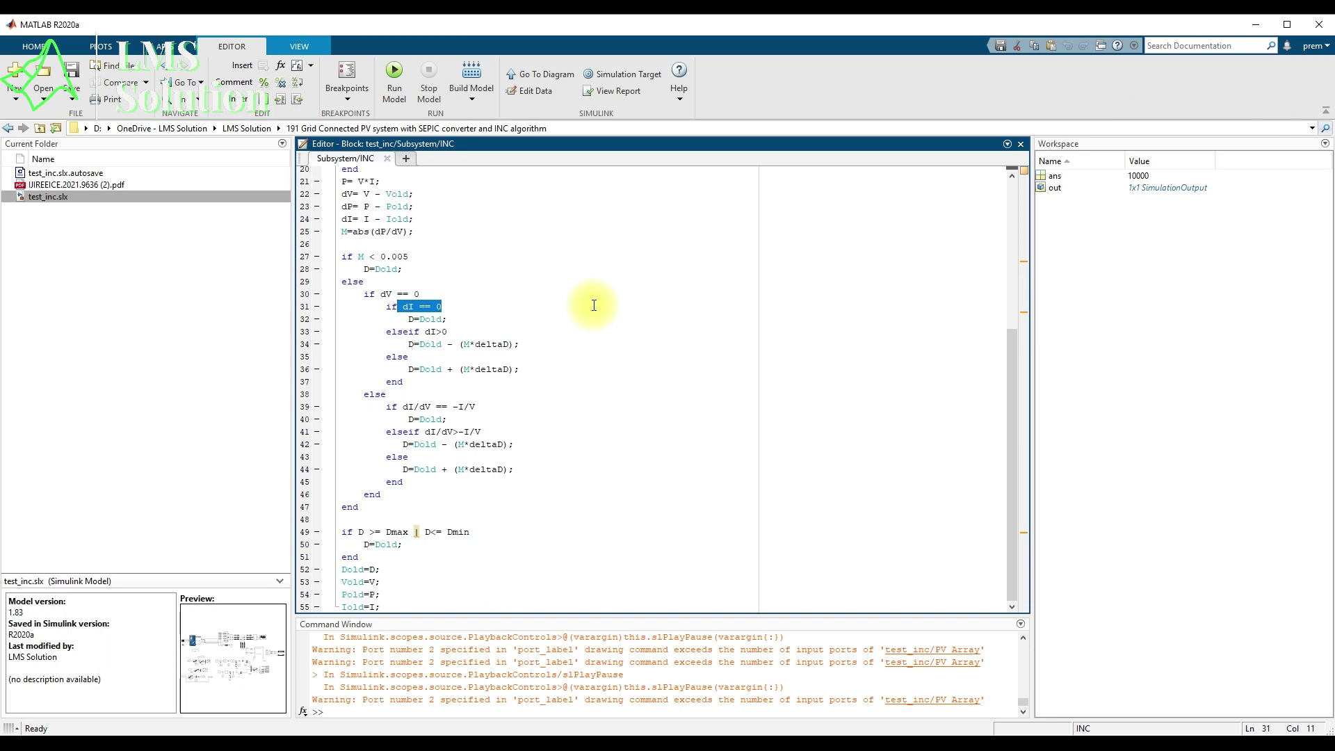
left_click_drag(403, 306, 430, 307)
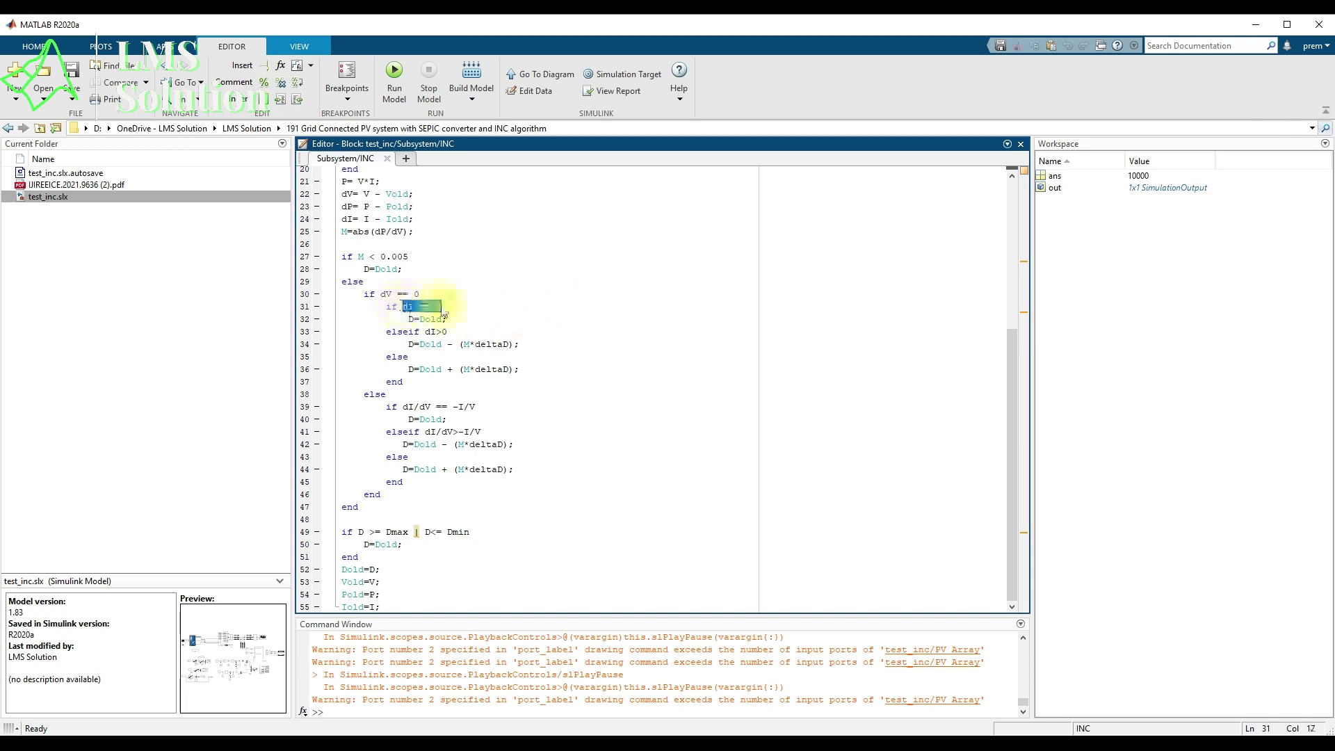
left_click(466, 327)
left_click_drag(426, 332, 448, 332)
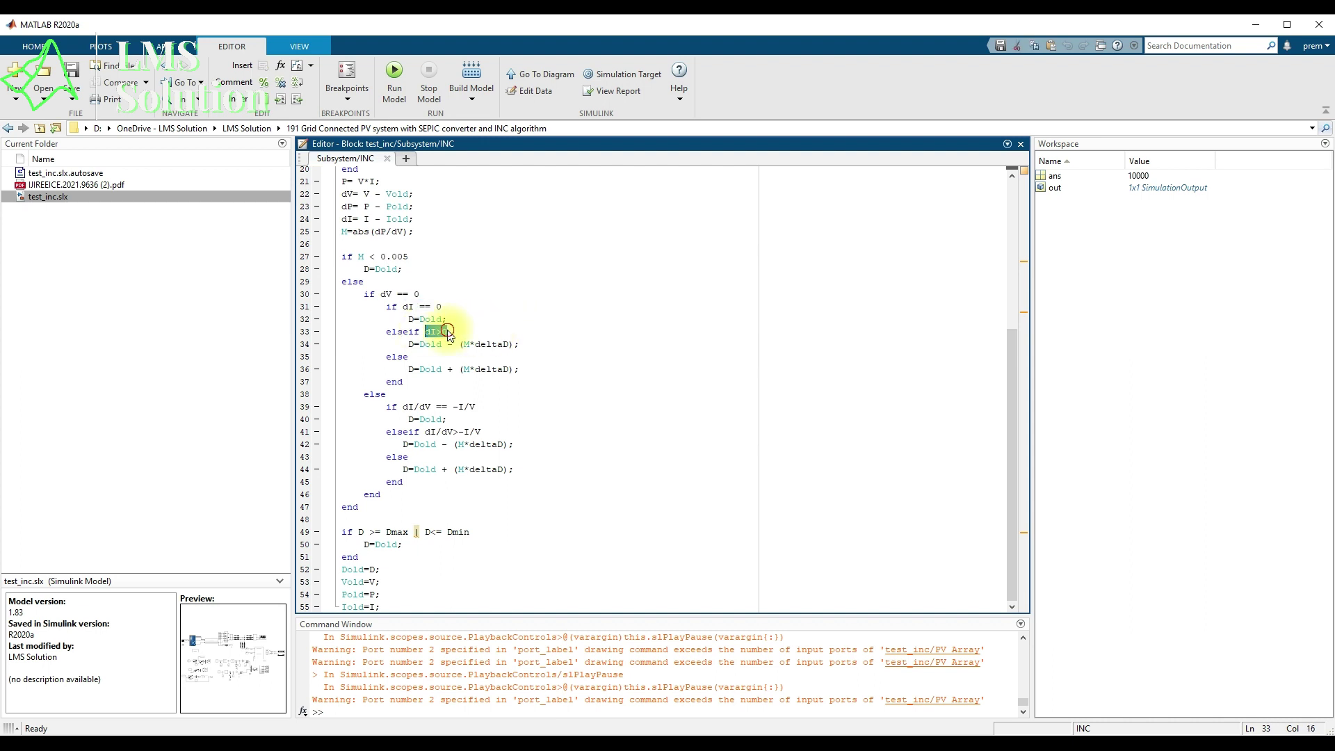
left_click(513, 344)
left_click_drag(512, 344, 402, 344)
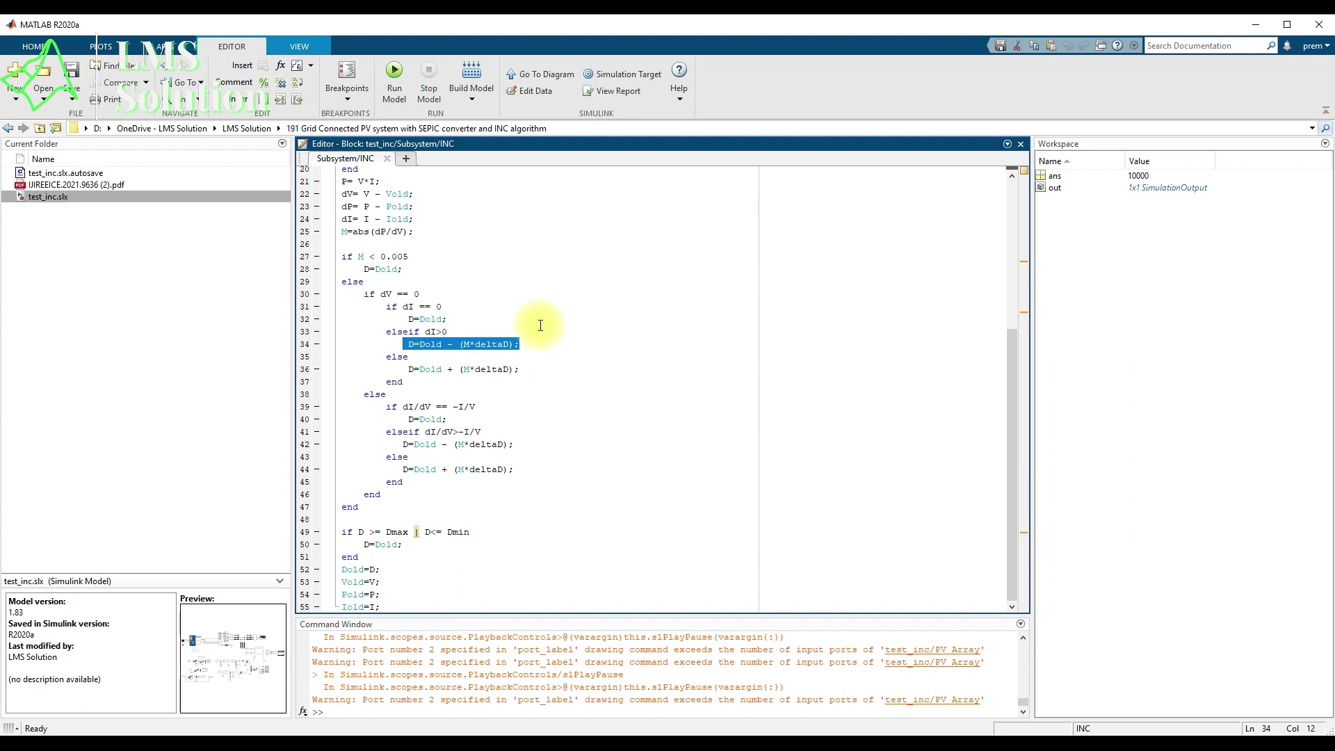
left_click_drag(525, 383, 404, 369)
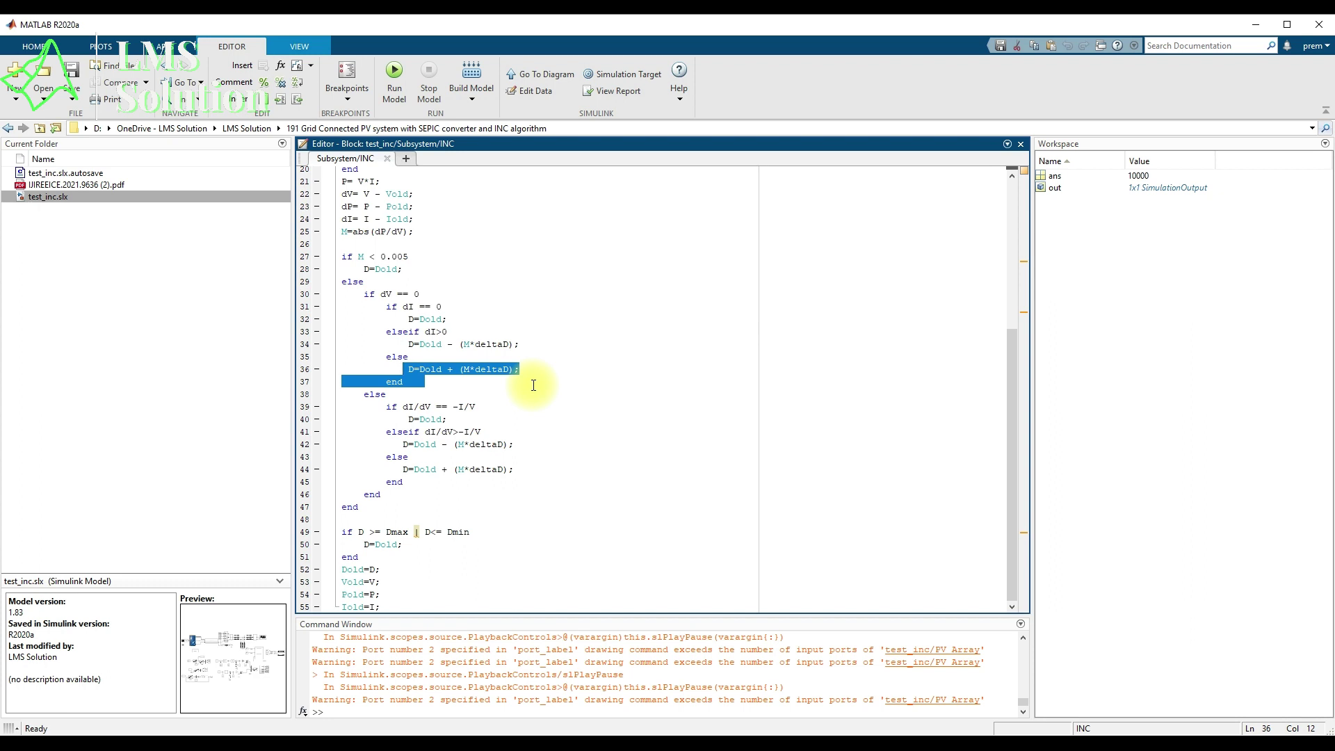
left_click_drag(420, 294, 376, 294)
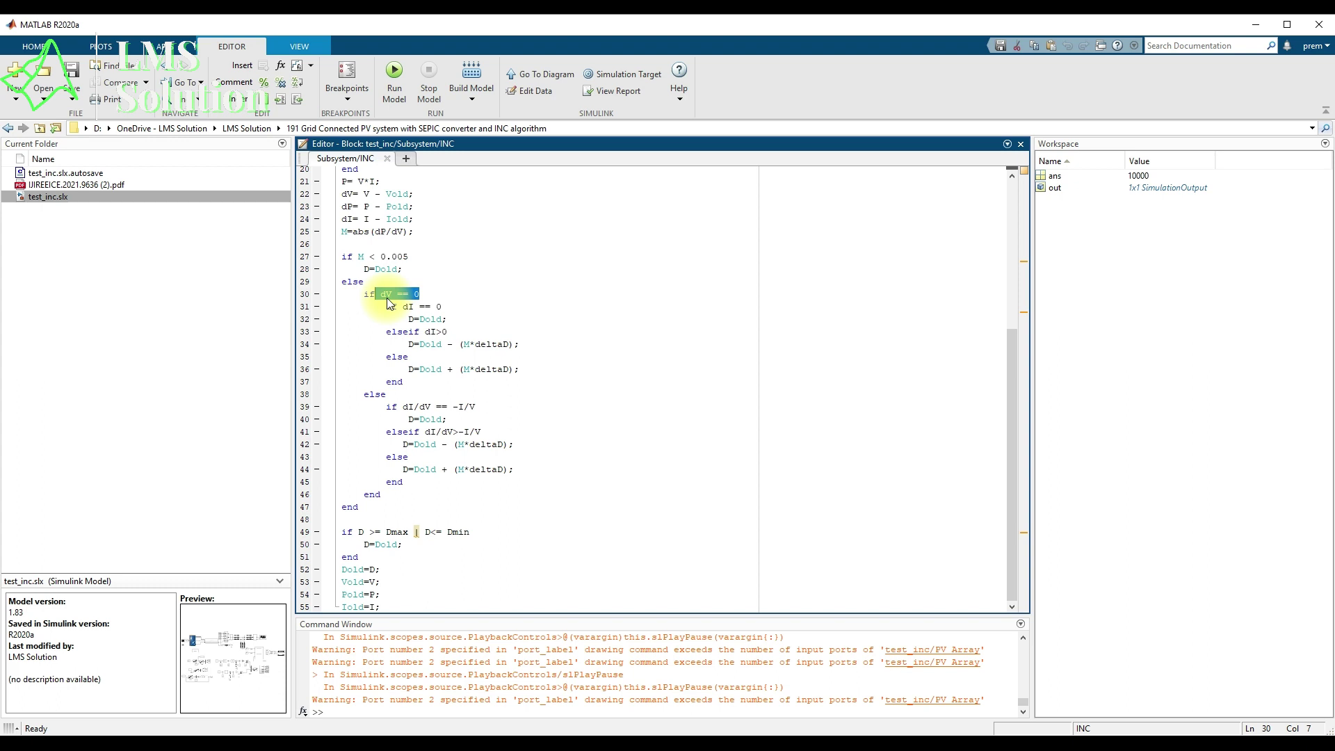
Review the incremental conductance branch comparing dI/dV with -I/V and its duty-cycle updates
left_click_drag(402, 408, 477, 408)
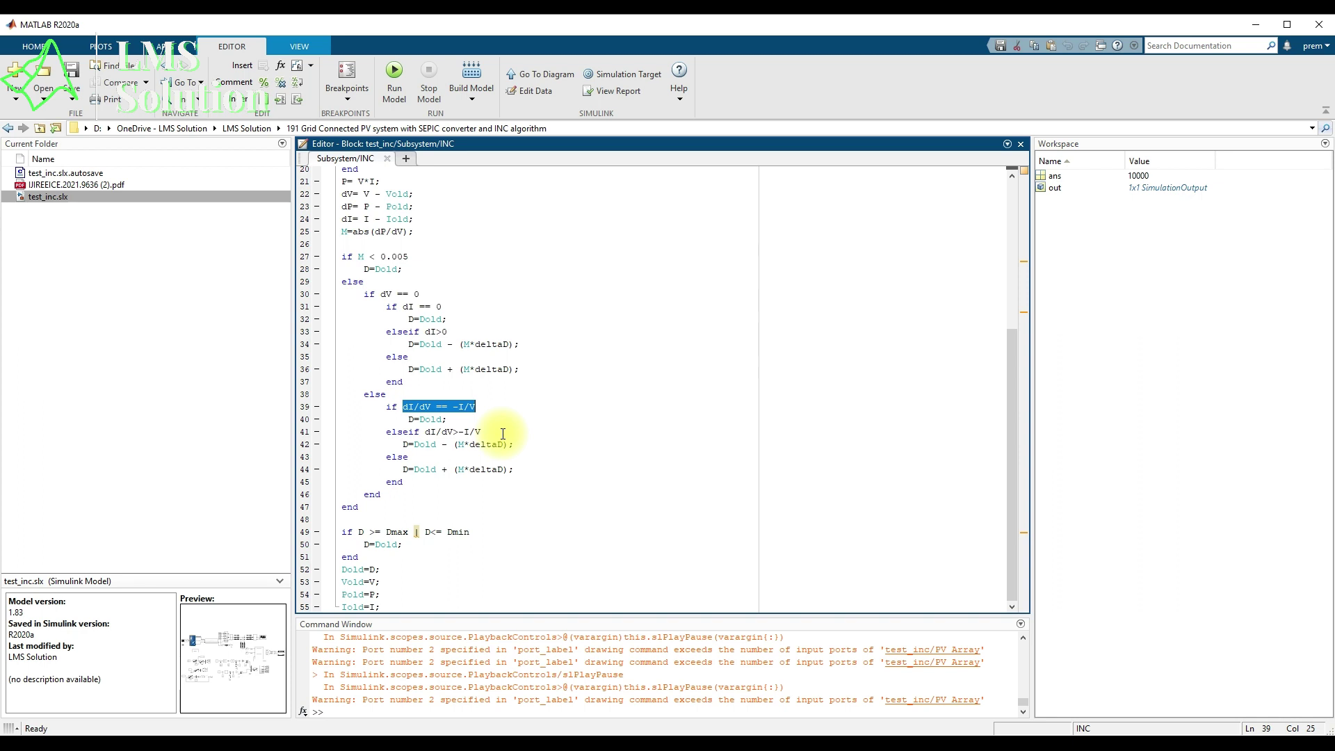
left_click_drag(462, 419, 408, 419)
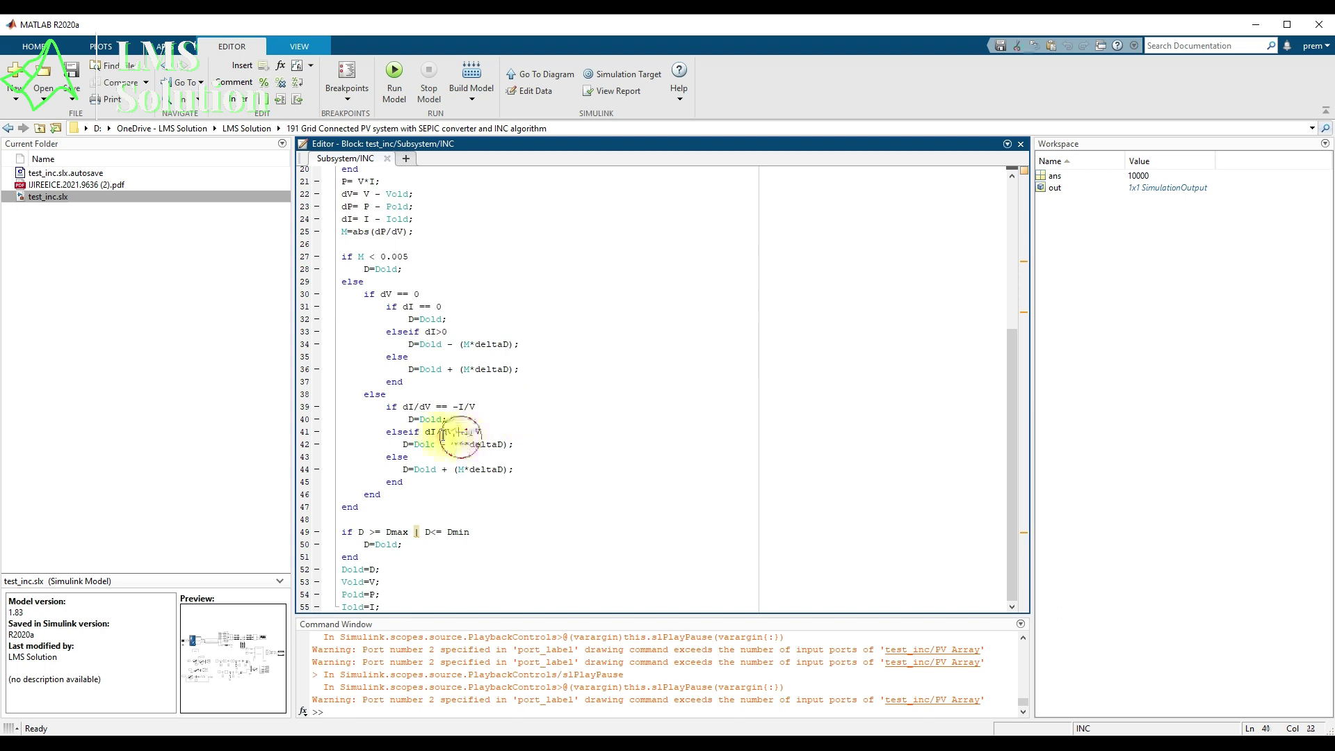
left_click_drag(424, 431, 490, 432)
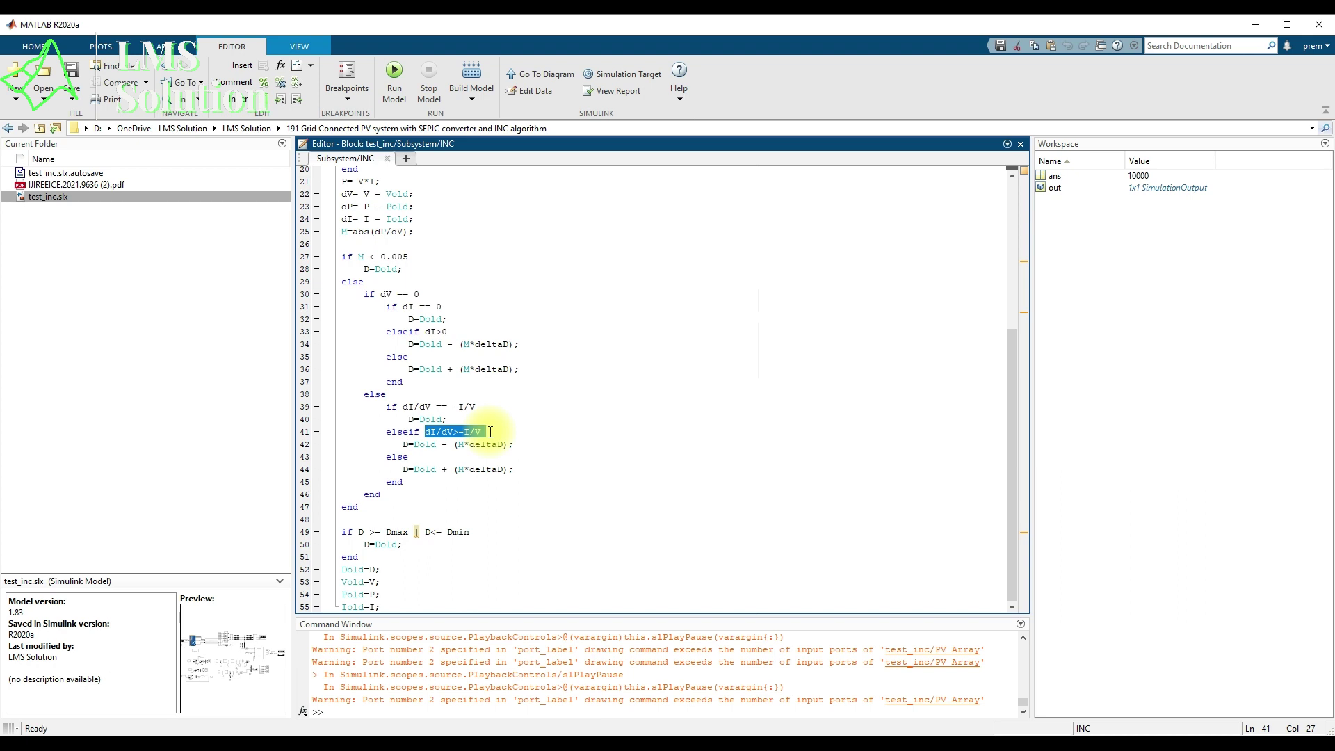
left_click_drag(531, 445, 526, 484)
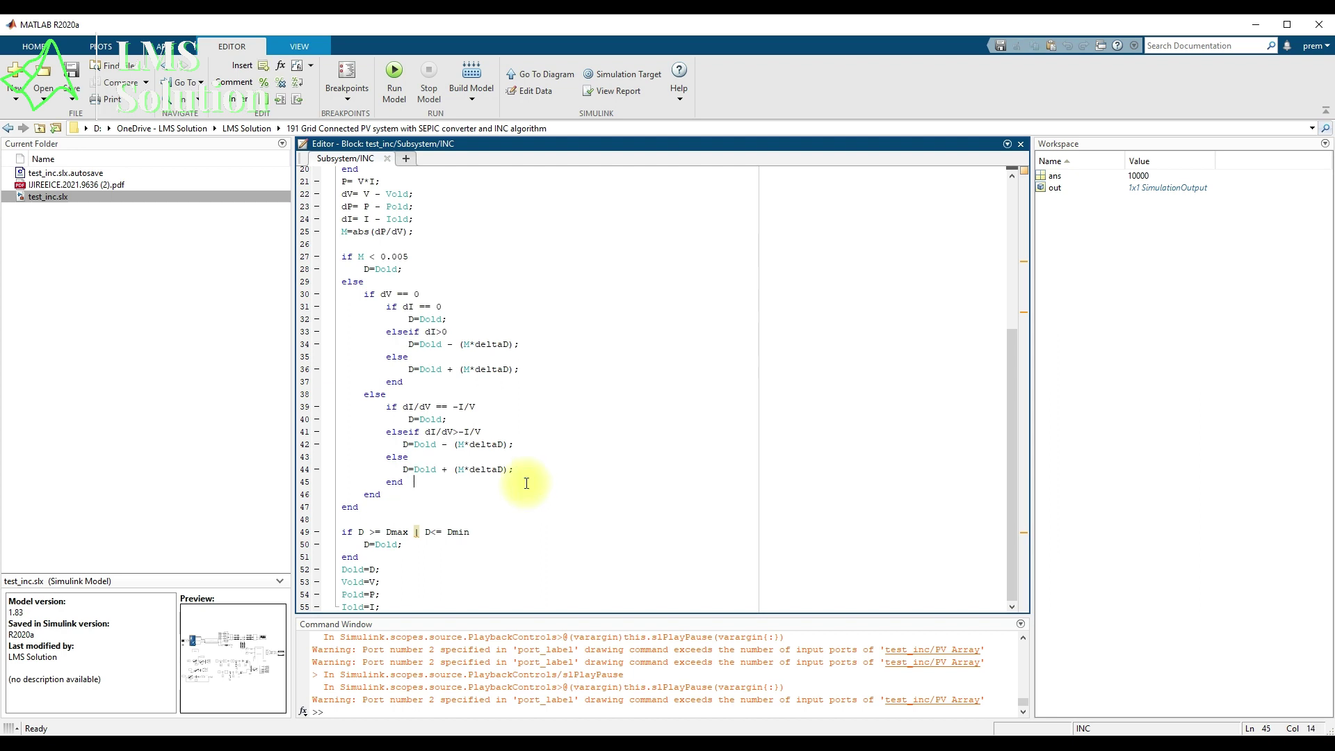
left_click_drag(519, 468, 371, 350)
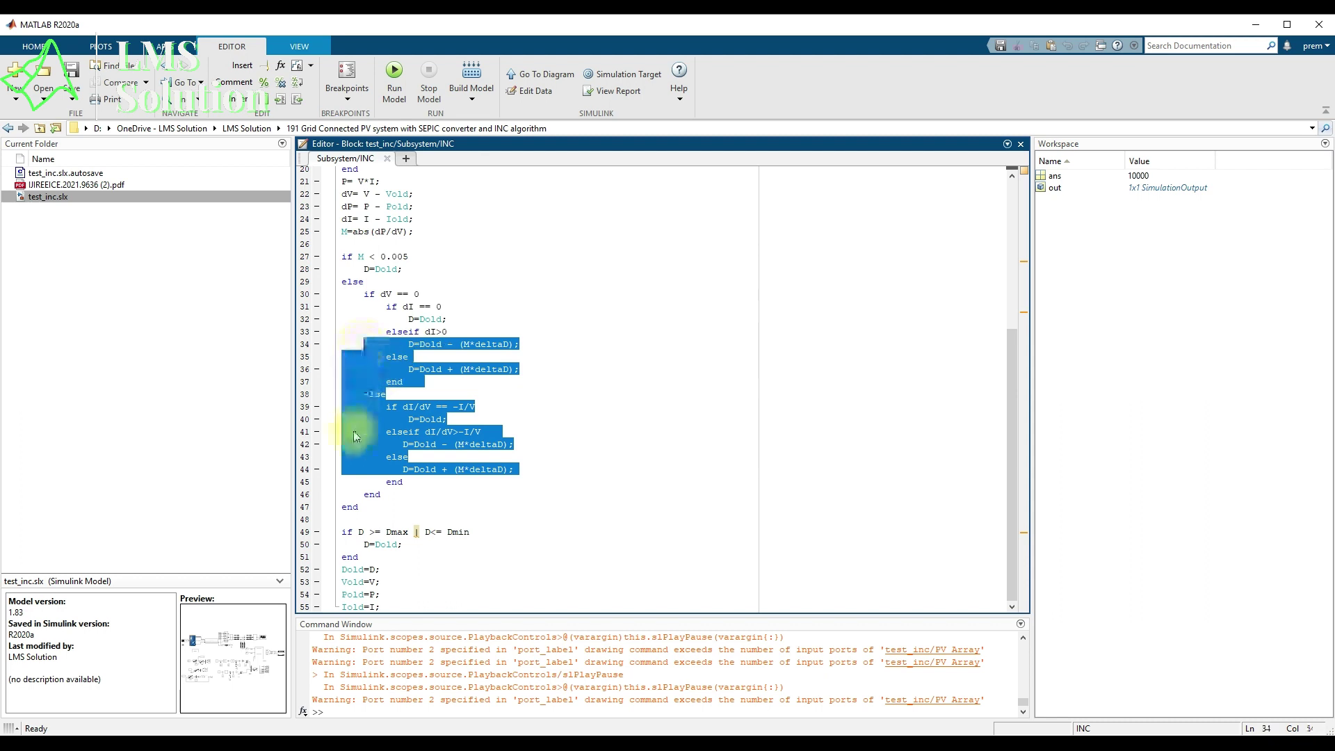
Review the Dmax/Dmin duty-cycle limit and the stored old values, and return to the converter subsystem diagram
left_click_drag(412, 544, 346, 532)
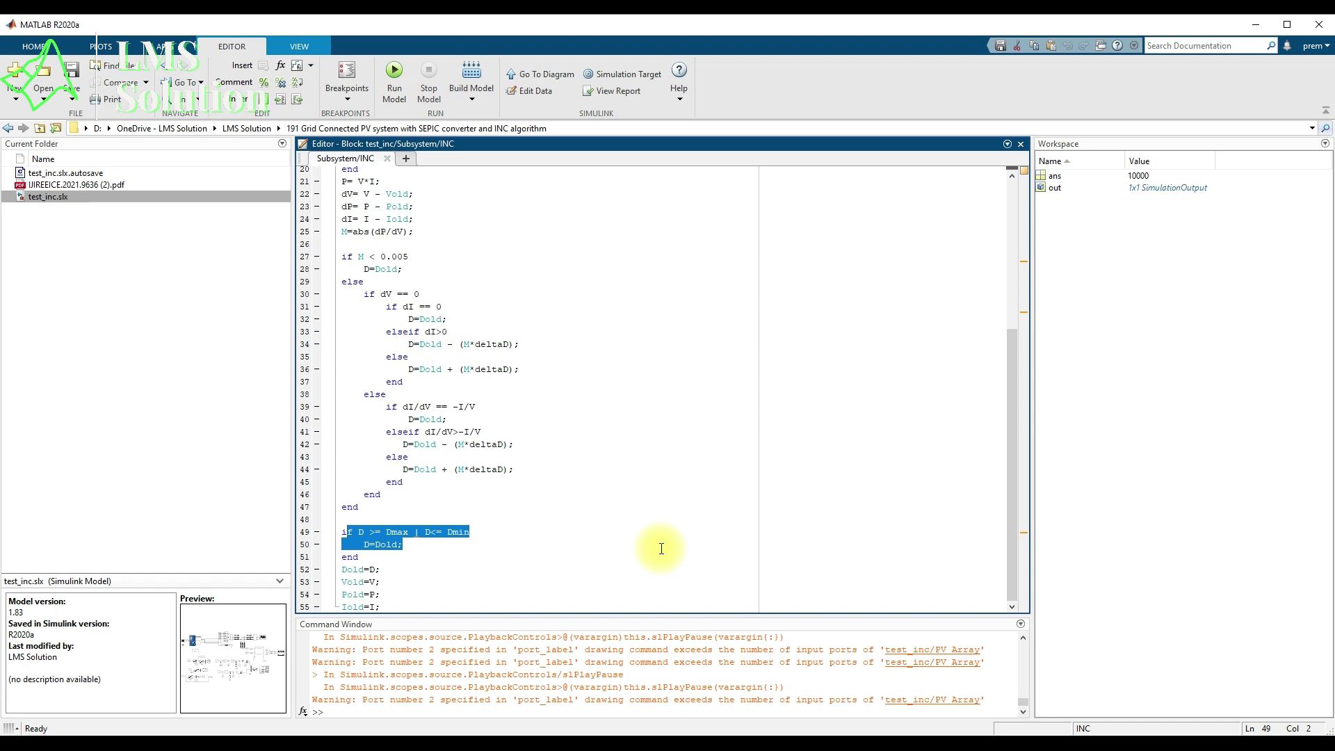
left_click_drag(373, 596, 342, 569)
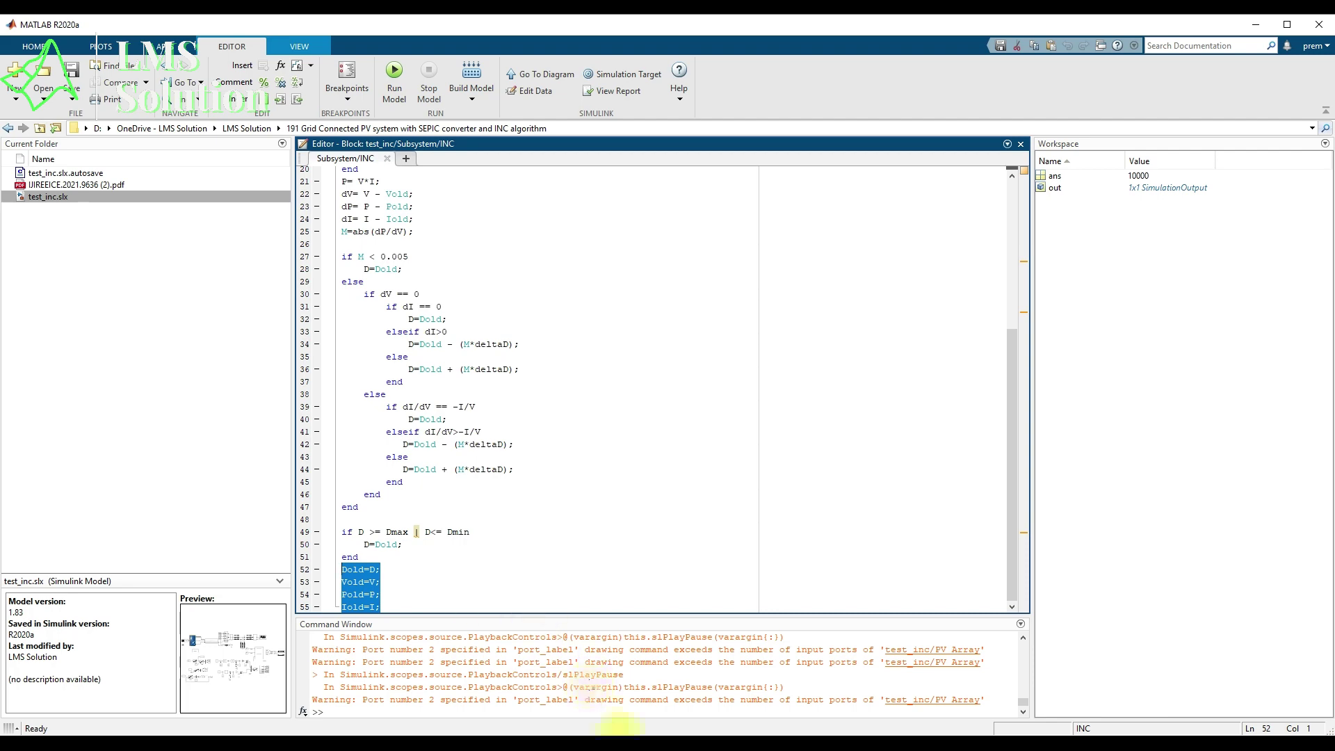
left_click(611, 736)
left_click(583, 716)
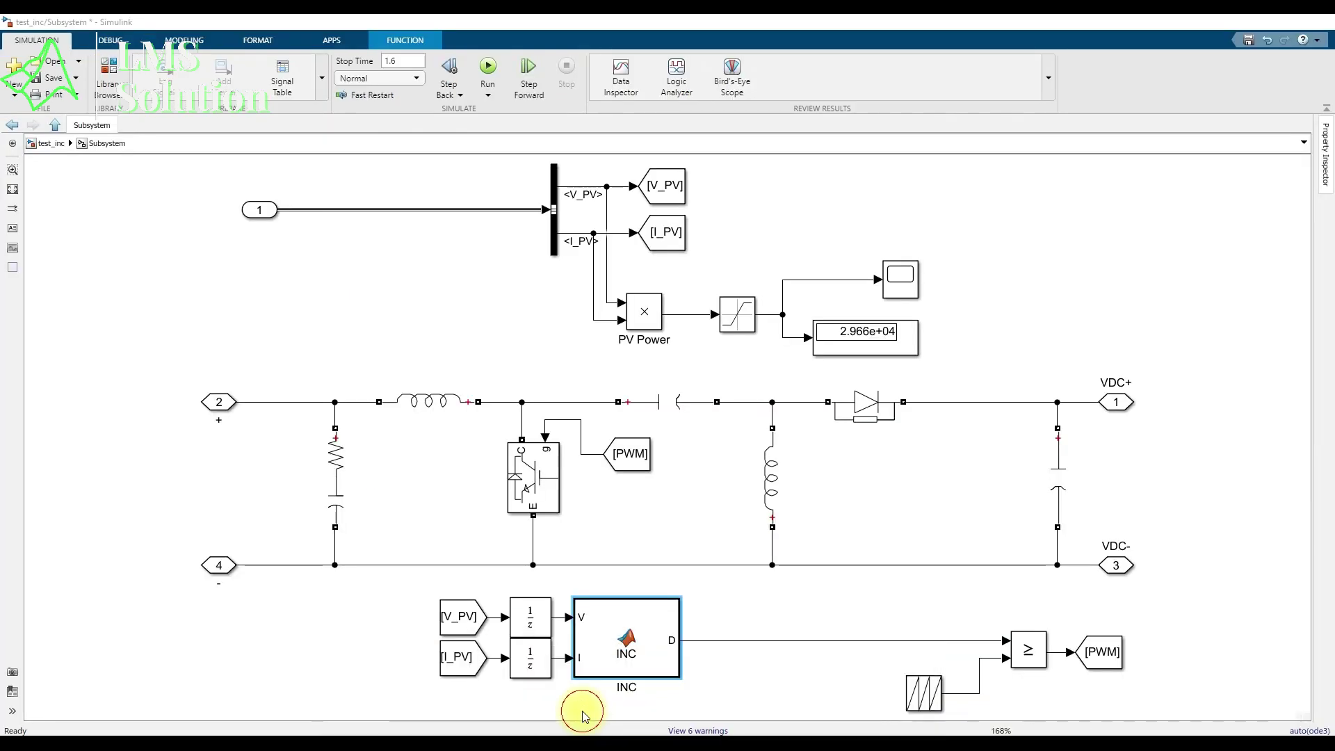
Trace the PWM generation from the INC duty-cycle output and repeating sequence through the comparator to the switch's gate
left_click(745, 640)
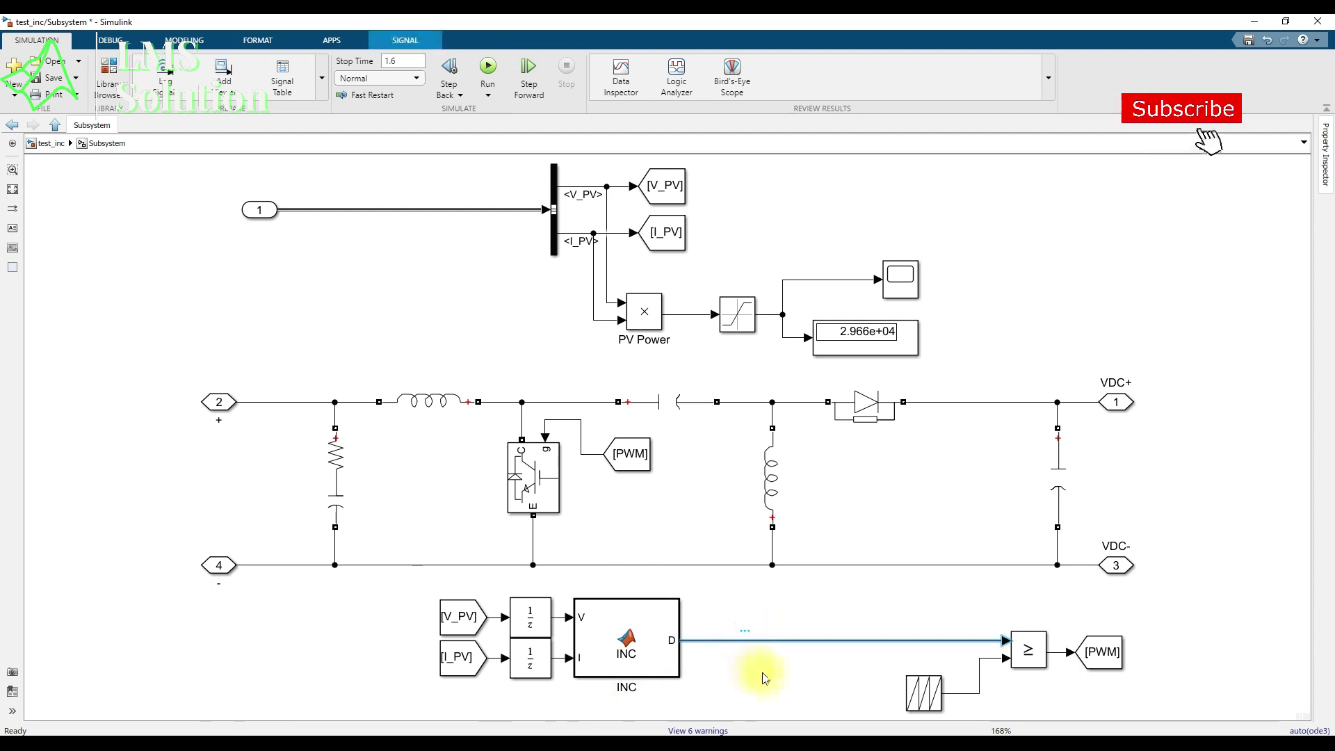
left_click(923, 697)
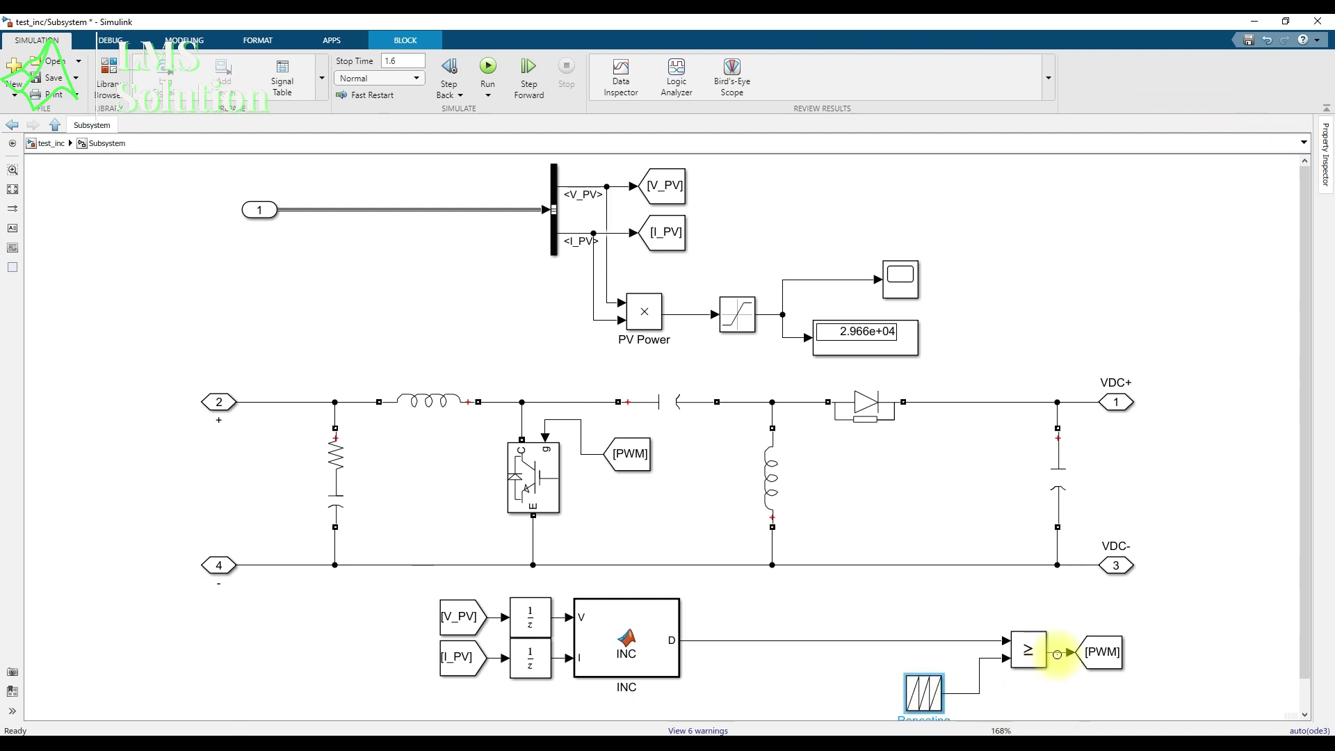
key("F12")
mouse_move(1069, 638)
left_mouse_down()
mouse_move(904, 473)
mouse_move(596, 447)
mouse_move(584, 453)
mouse_move(598, 482)
left_mouse_up()
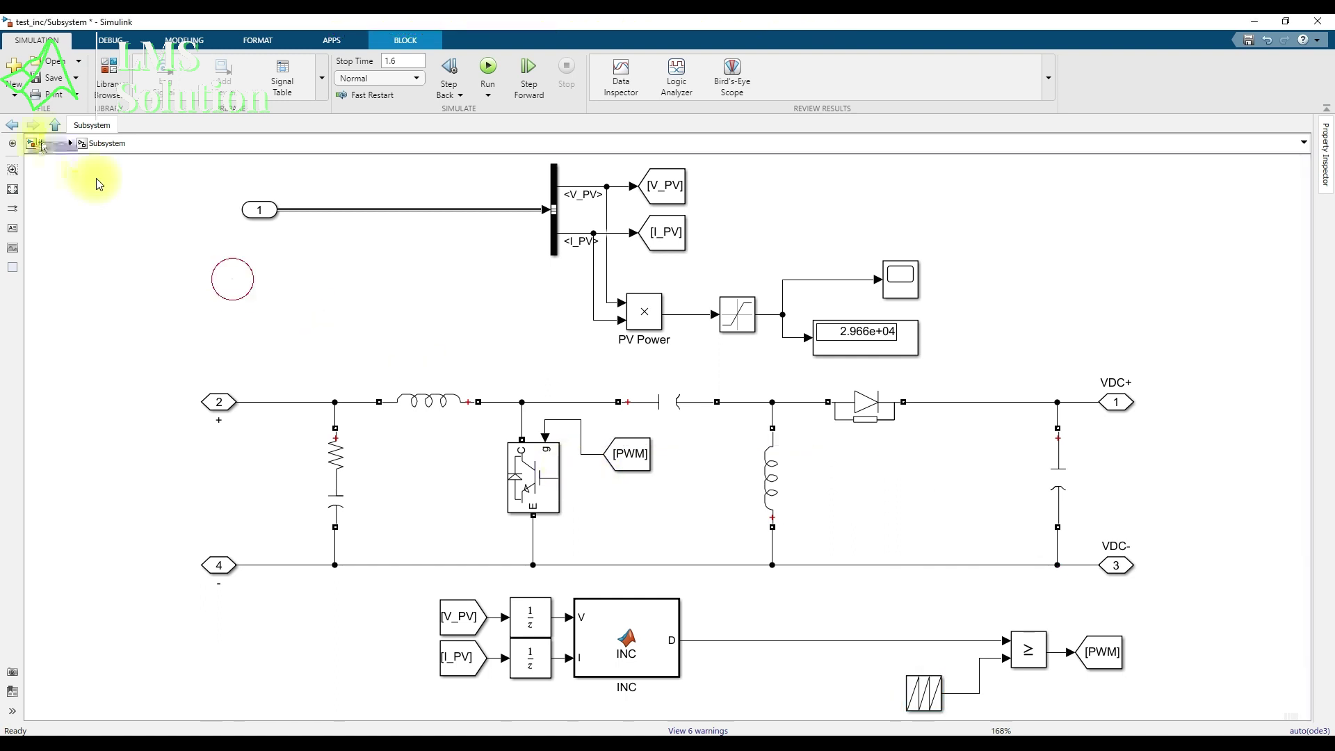
Return to the top-level model, inspect the three-phase inverter subsystem's six-switch bridge, and go back up
left_click(53, 125)
left_click(513, 297)
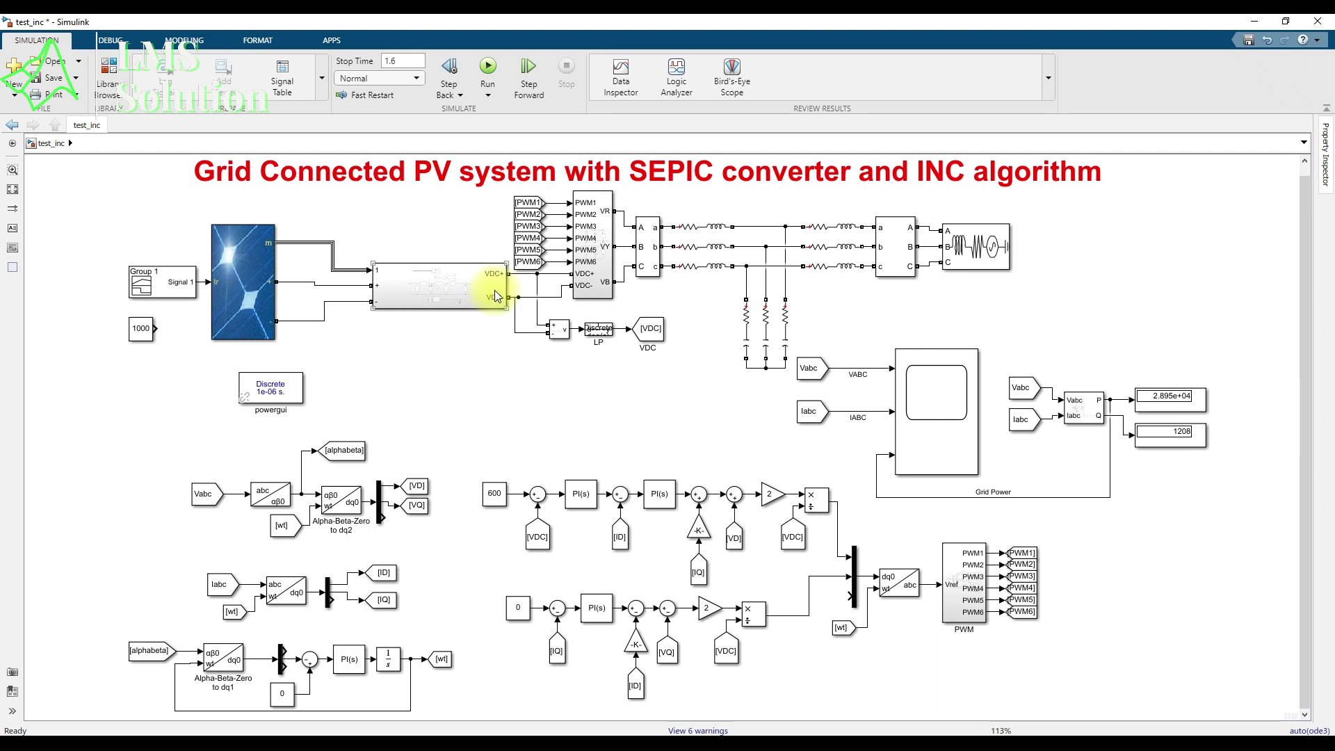
double_click(593, 291)
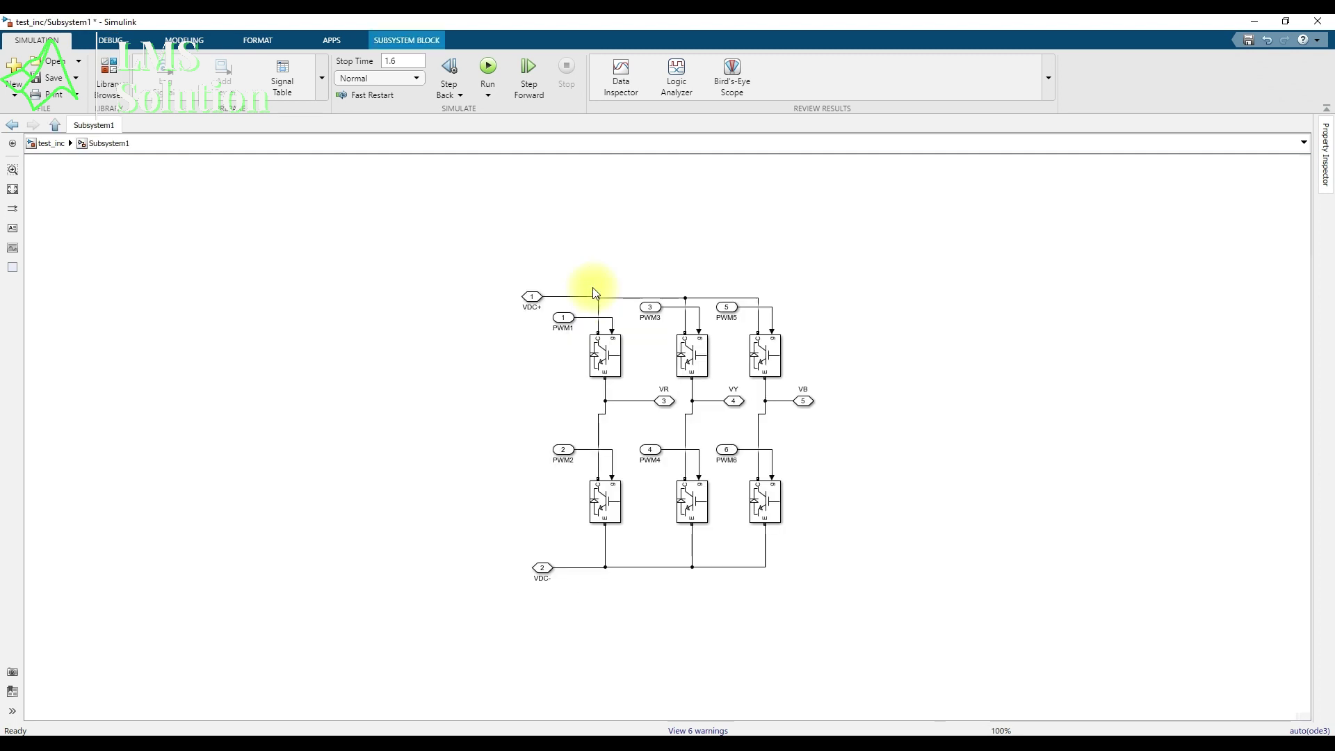
left_click(55, 127)
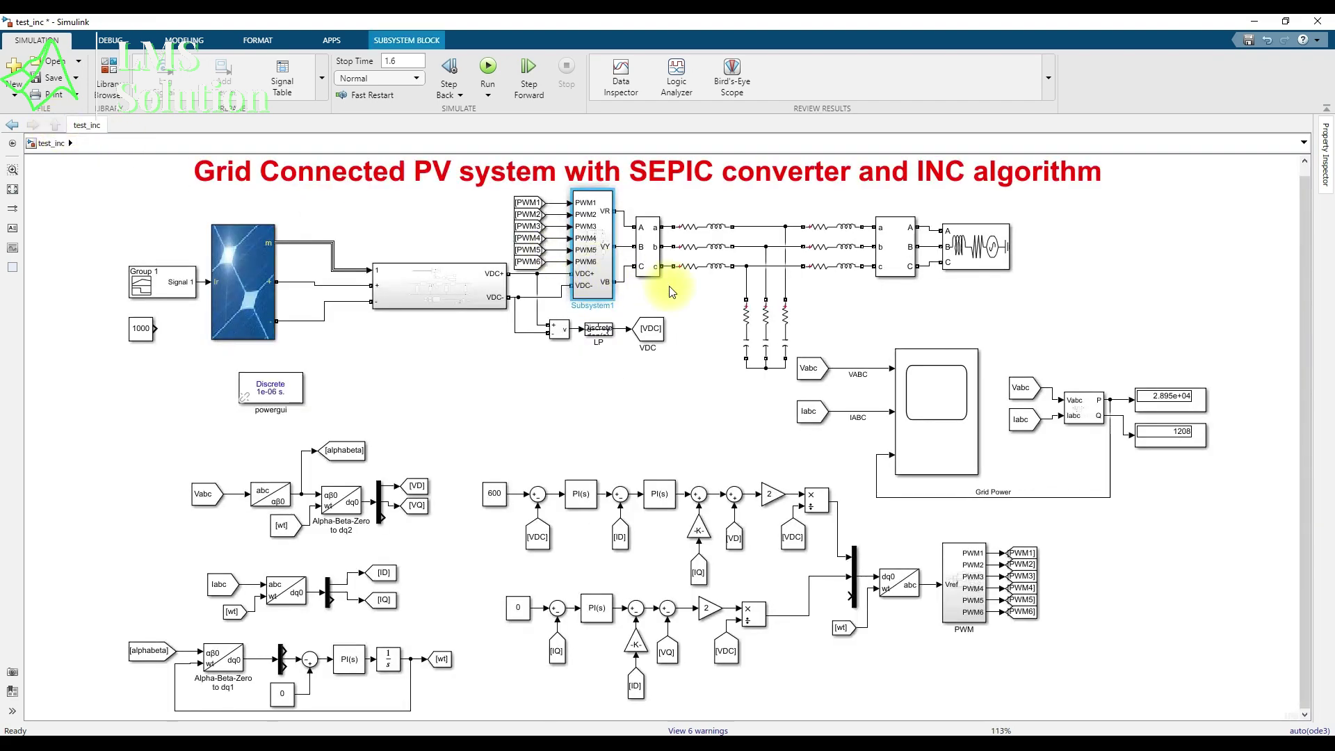
Check the grid three-phase source's parameters, close them, and point out the filter between the inverter and the grid
left_click(960, 251)
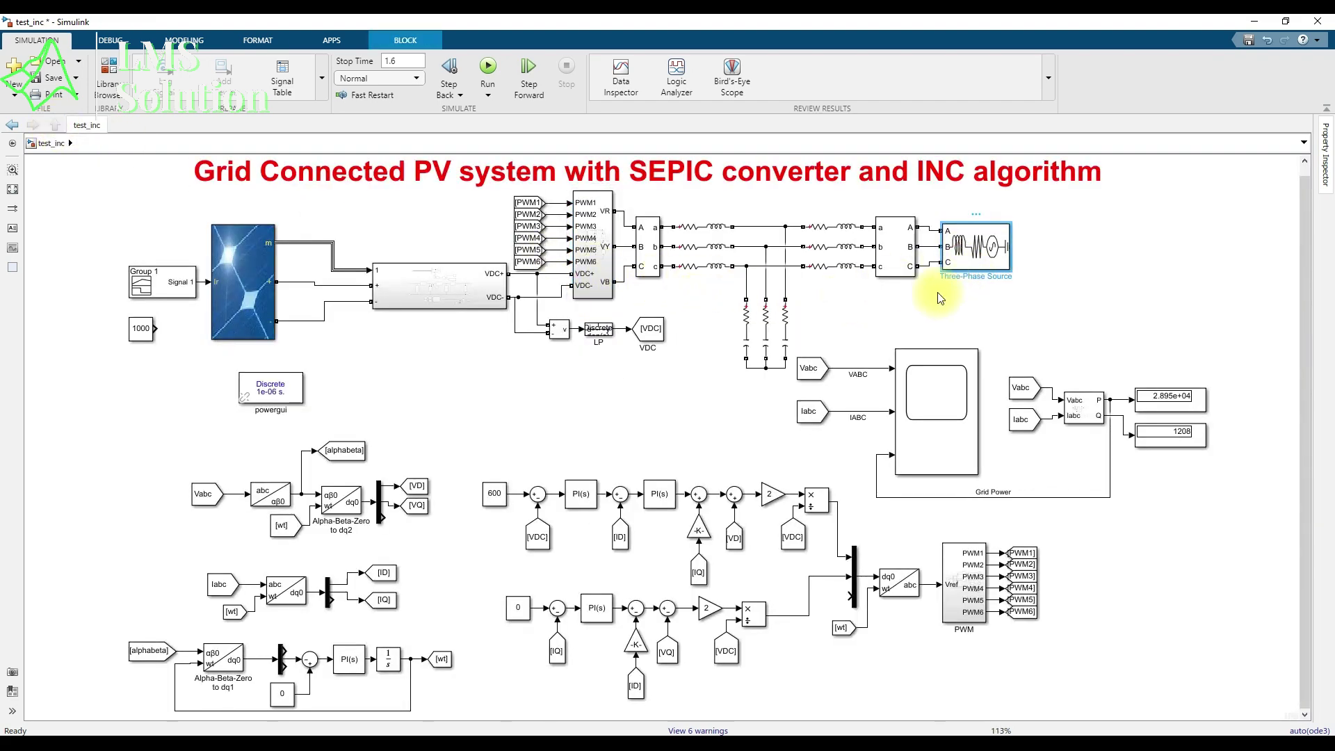
double_click(980, 256)
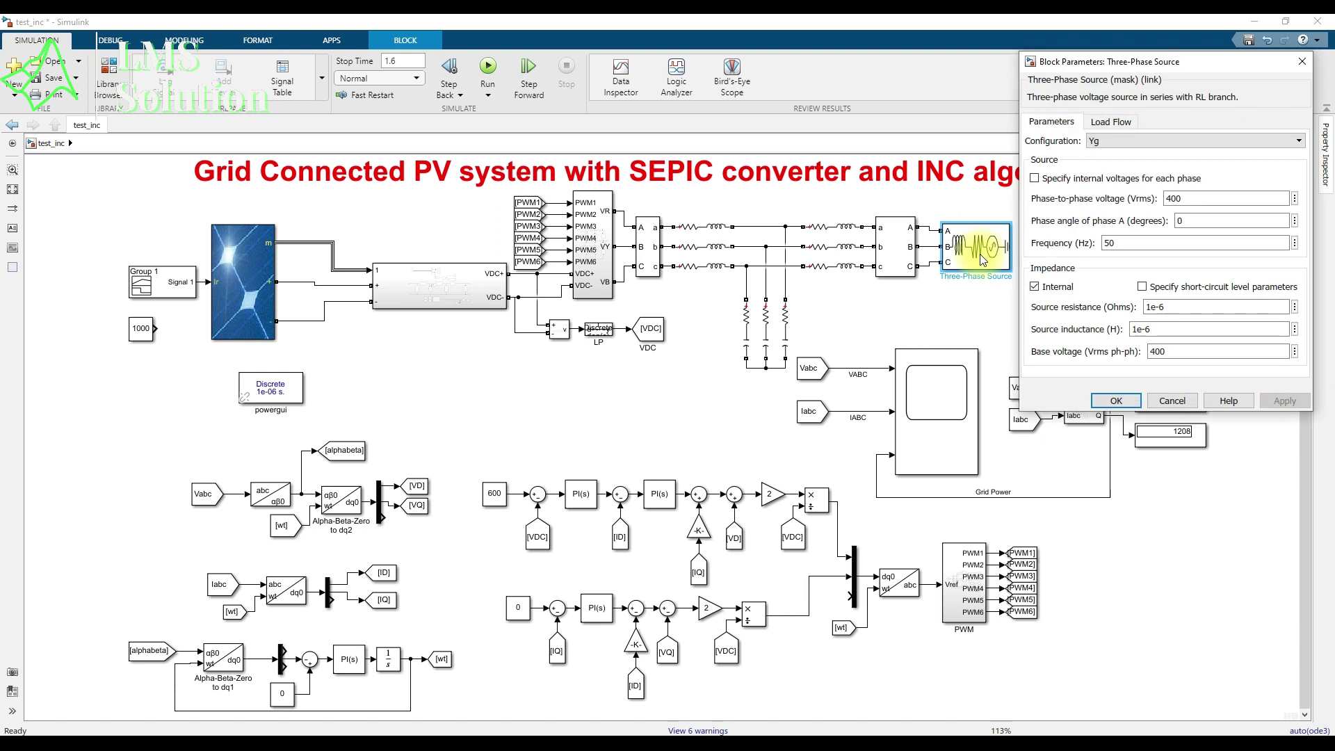
left_click(1116, 401)
left_click_drag(681, 205, 836, 343)
left_click(714, 416)
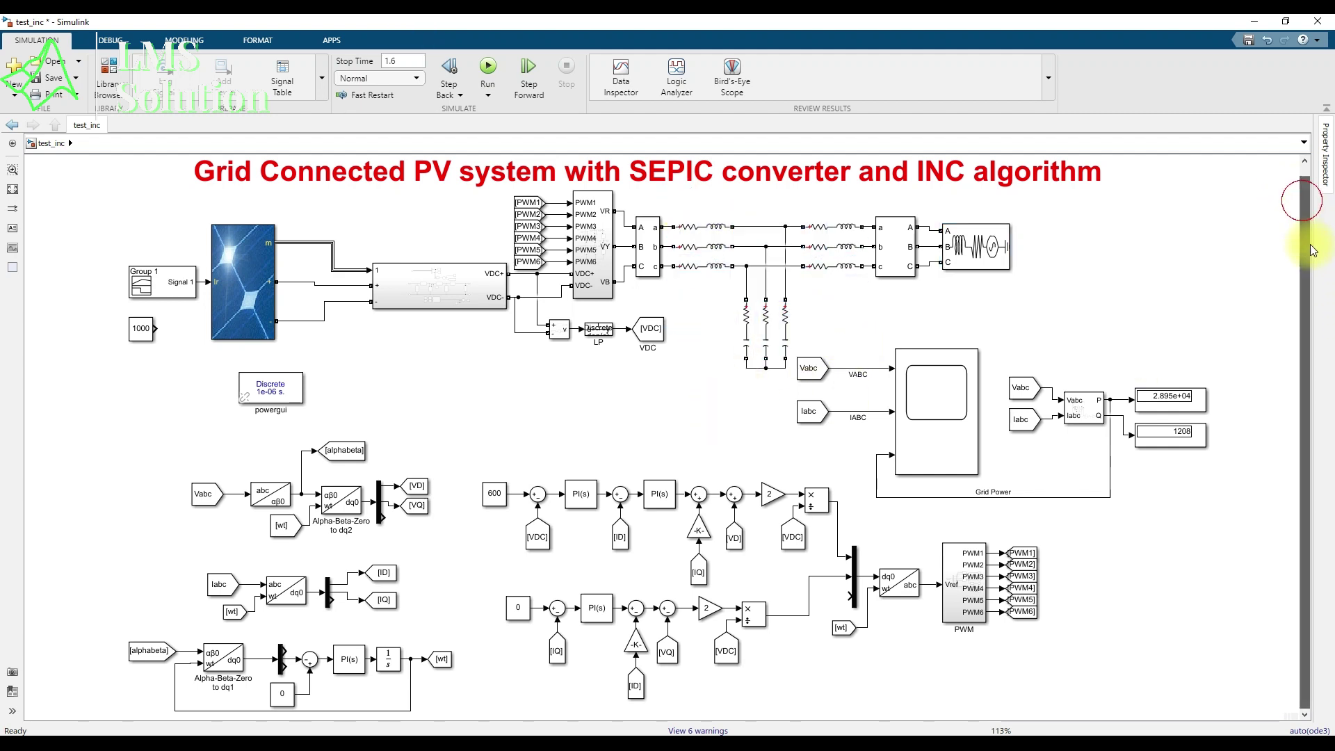
Examine the DC-link voltage control loop, from the VDC measurement and 600 reference through the PI controller to the ID comparison
left_click(599, 274)
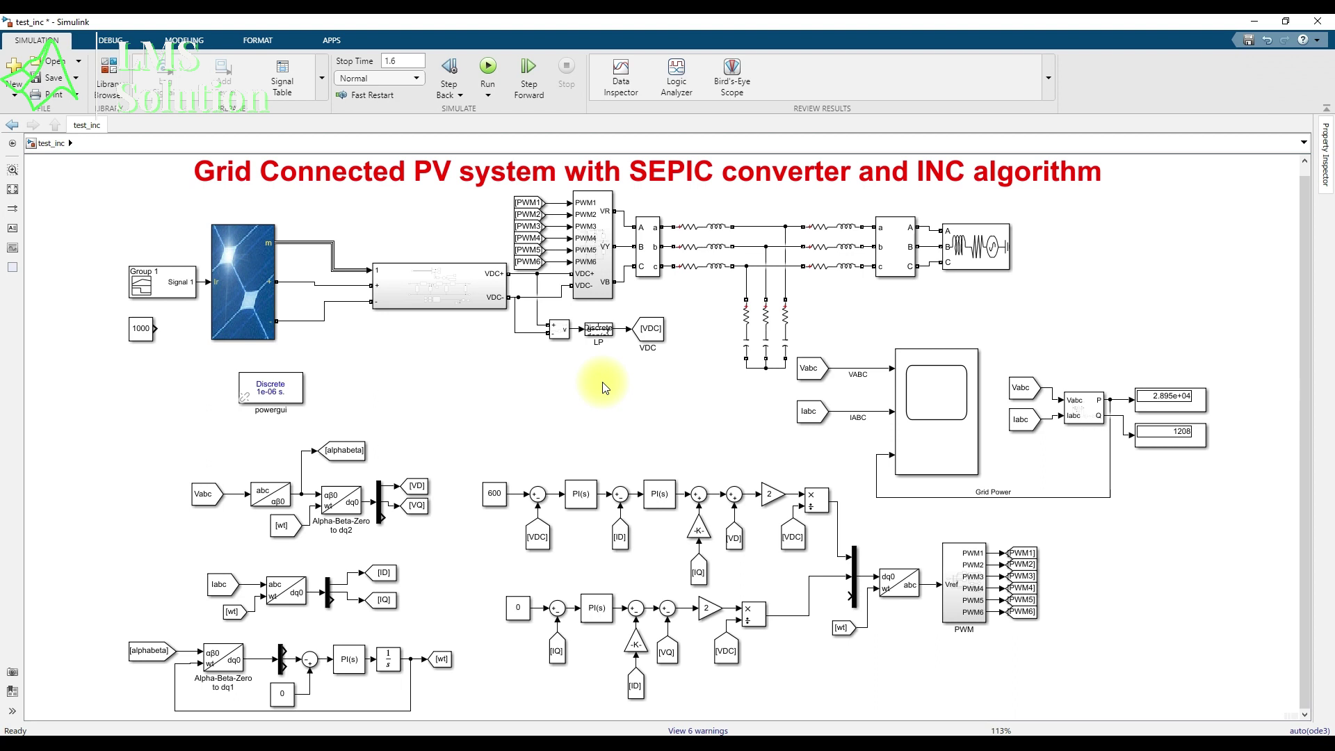
key("F9")
mouse_move(662, 317)
left_mouse_down()
mouse_move(618, 333)
mouse_move(647, 363)
mouse_move(680, 338)
mouse_move(667, 310)
left_mouse_up()
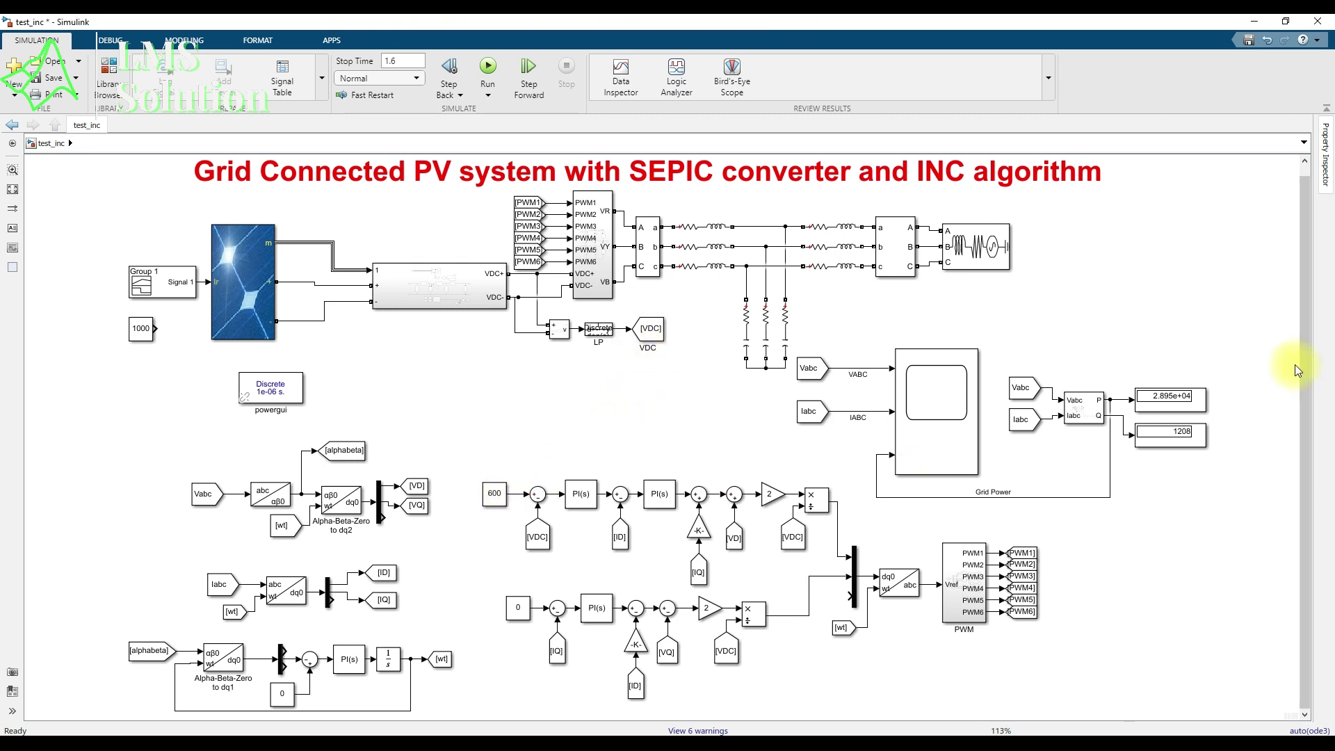
left_click(493, 495)
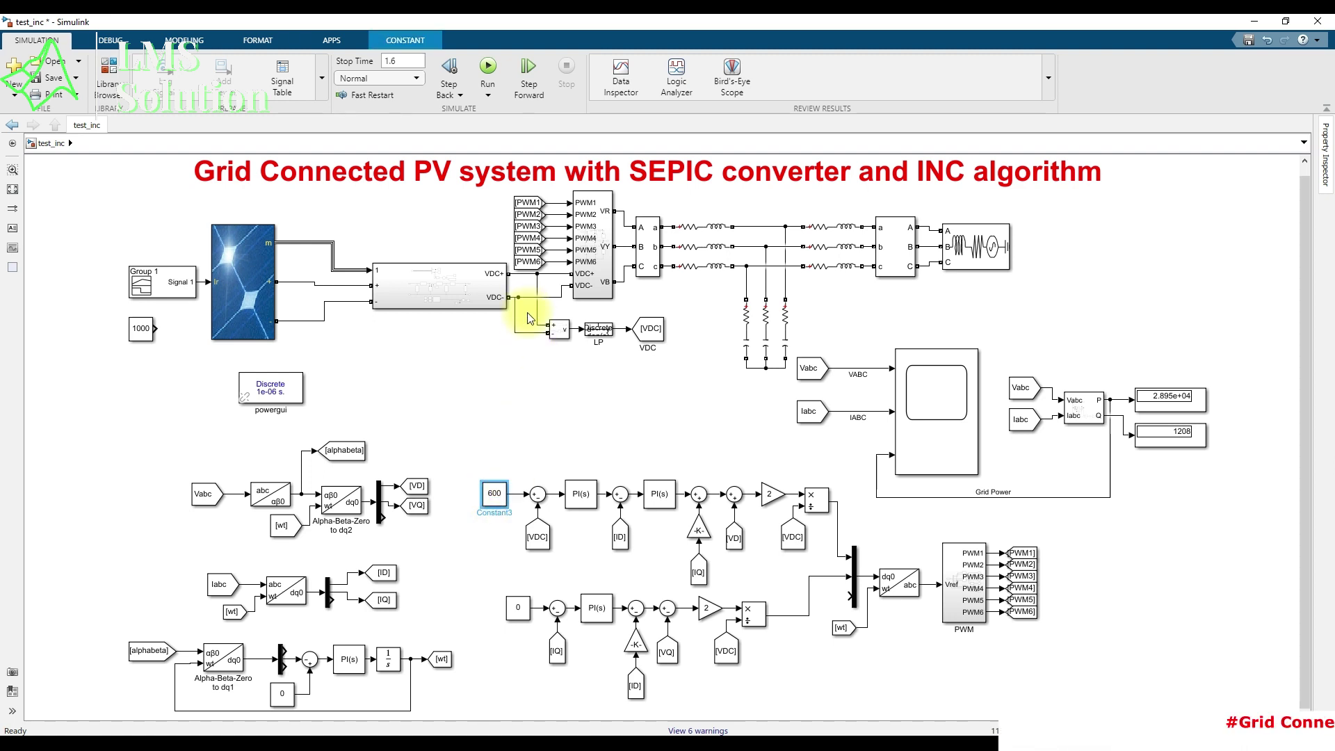
left_click(511, 501)
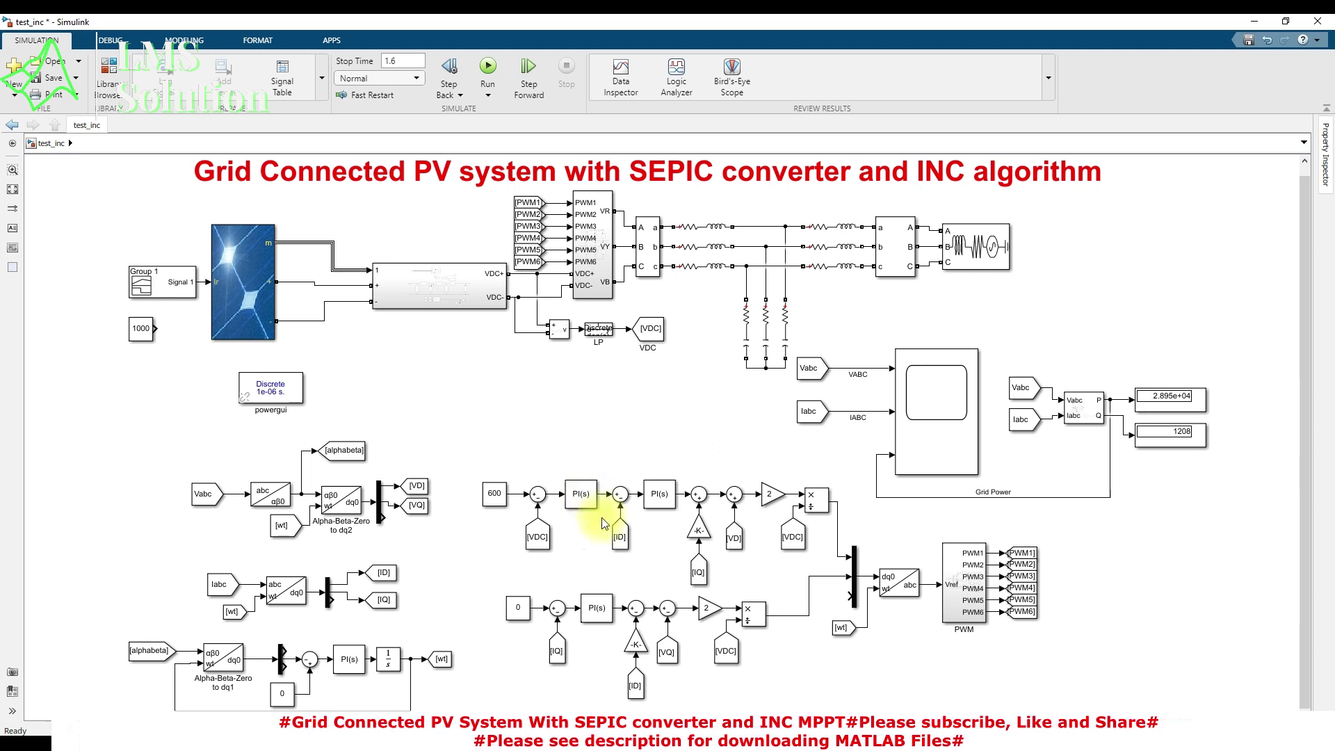
left_click(589, 533)
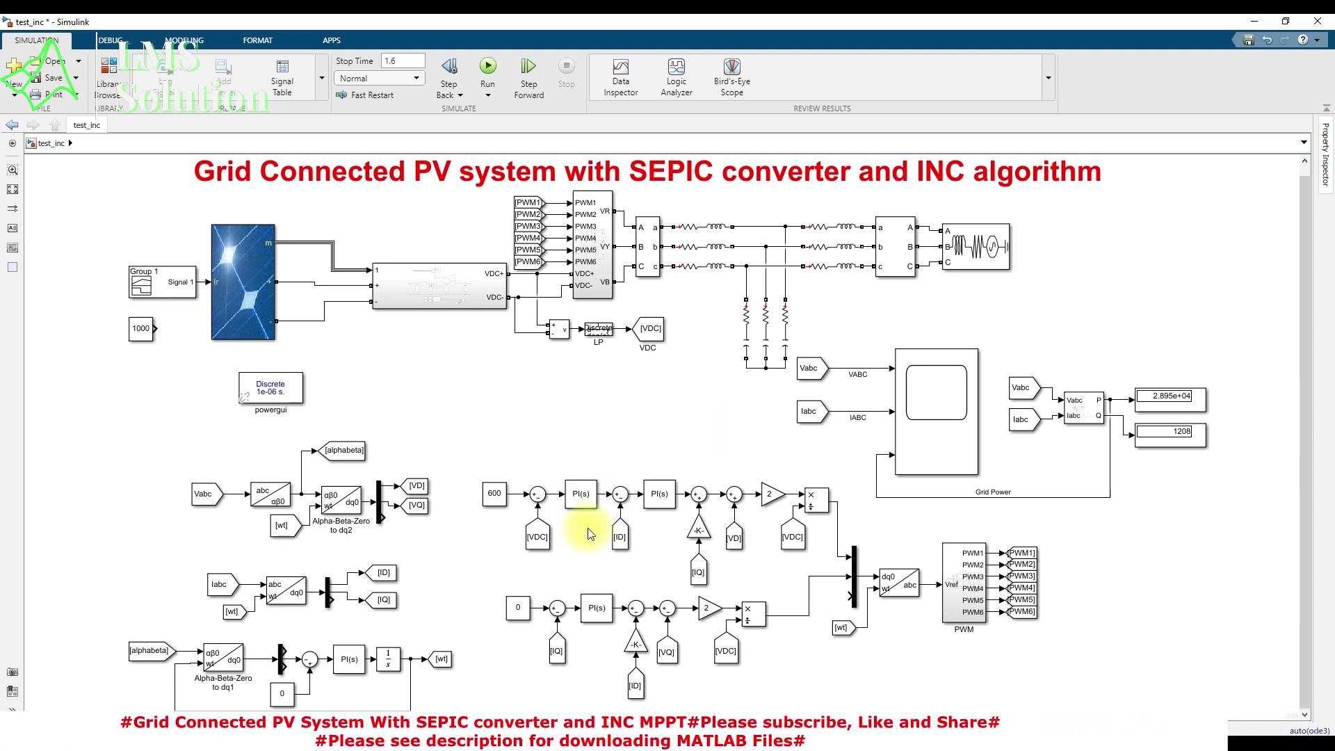
left_click(588, 495)
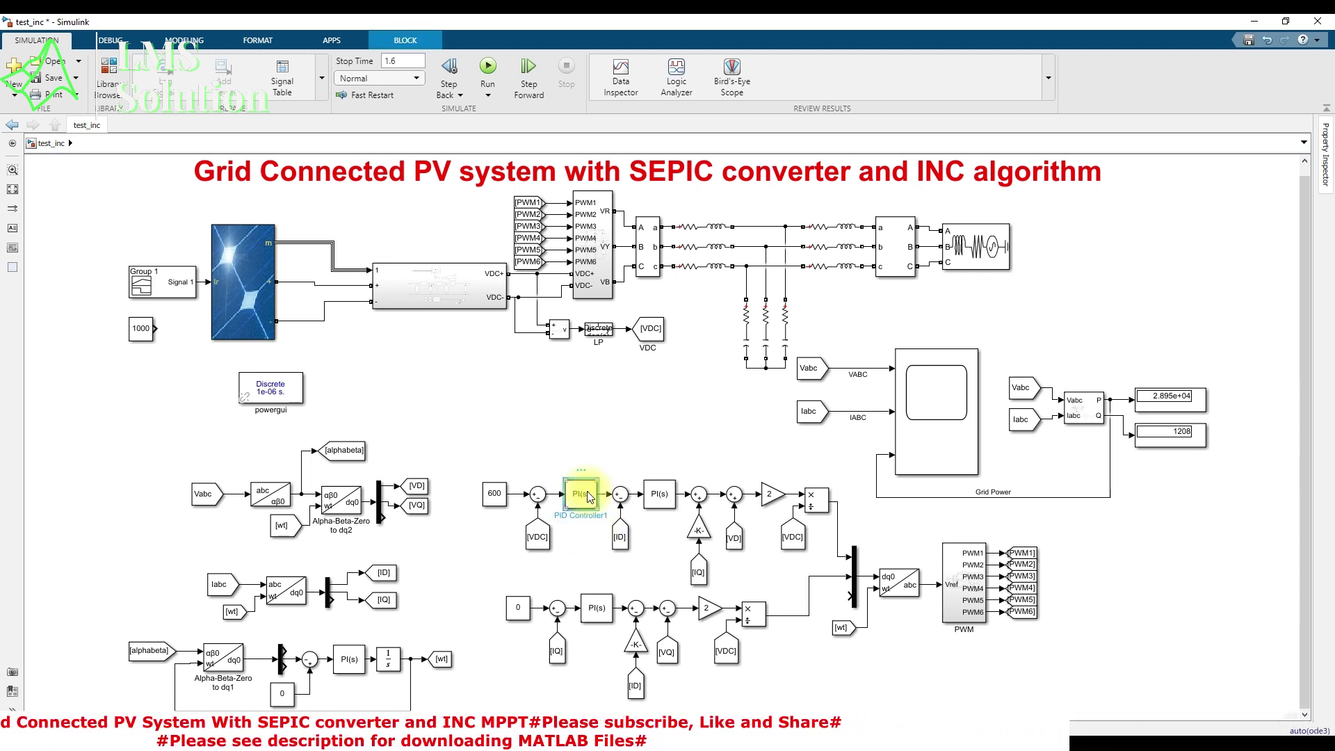
left_click(620, 541)
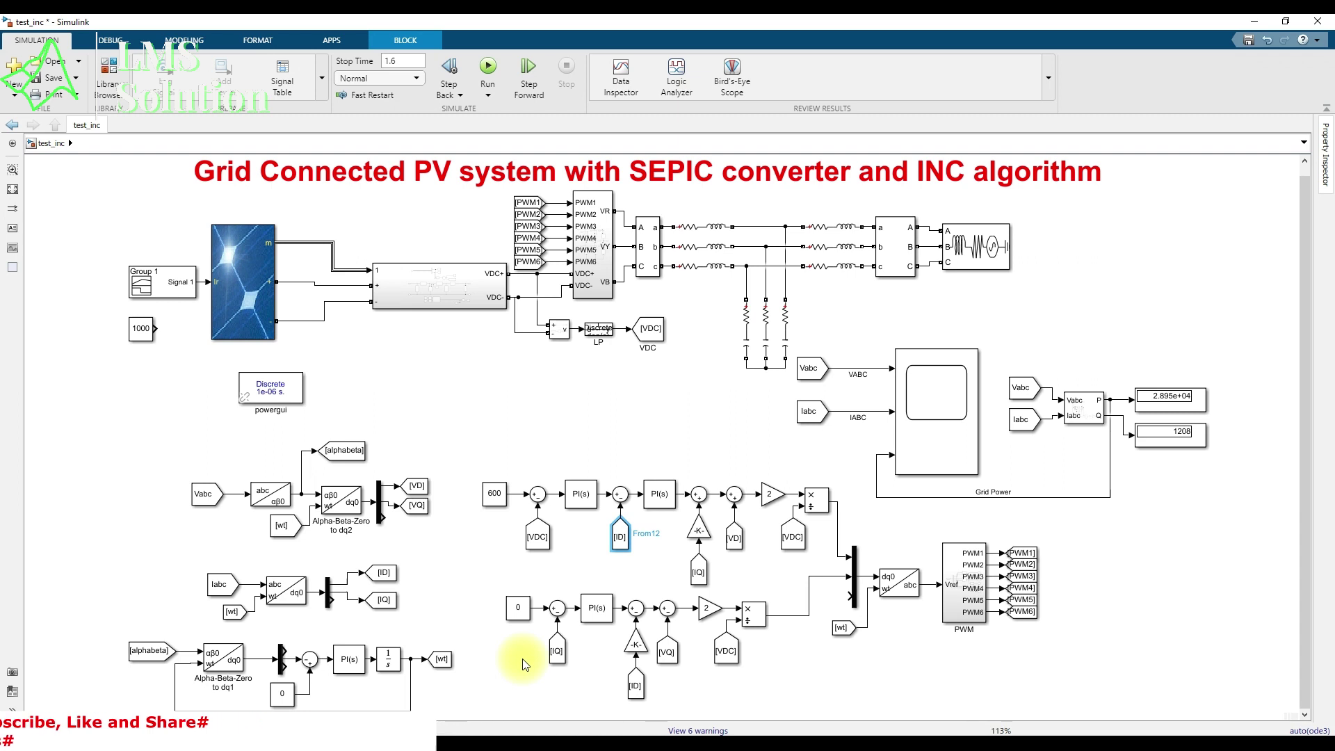
Check the parameters of the three-phase V-I measurement block on the grid side and close them
left_click(890, 268)
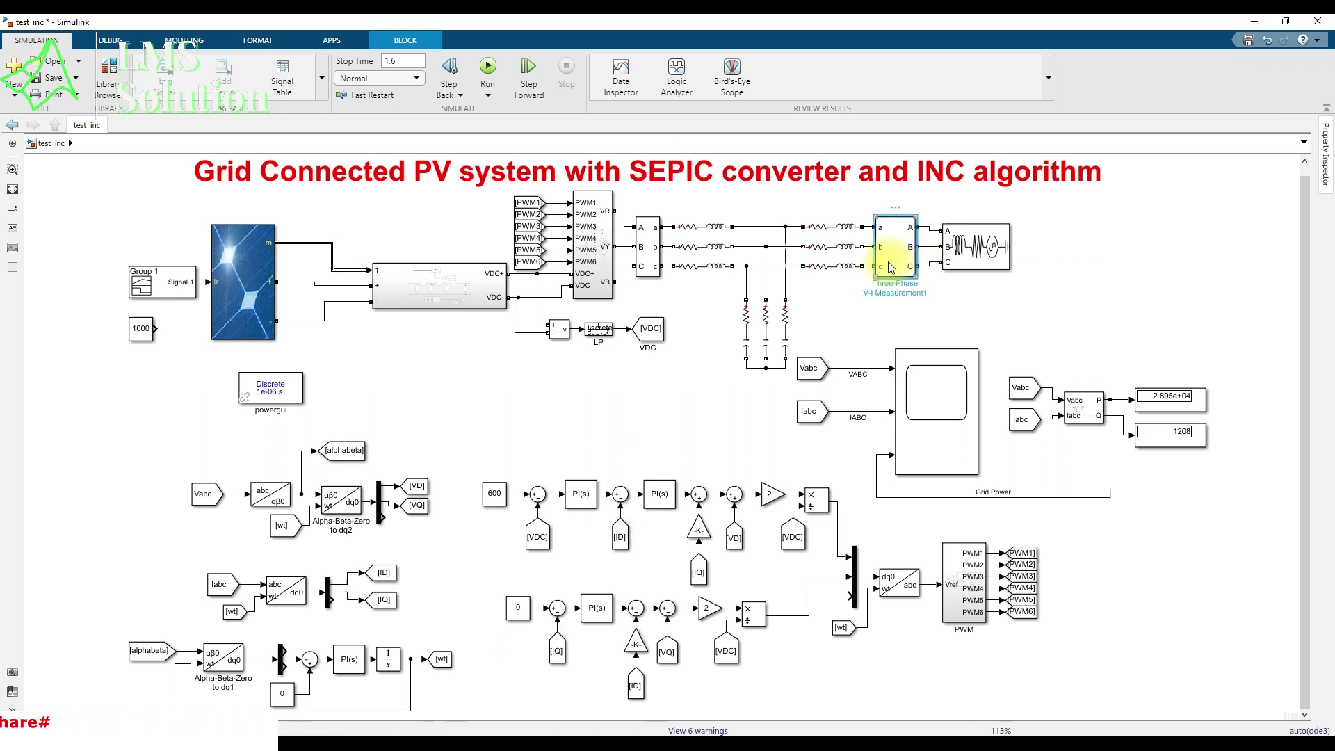
double_click(891, 267)
left_click(1051, 354)
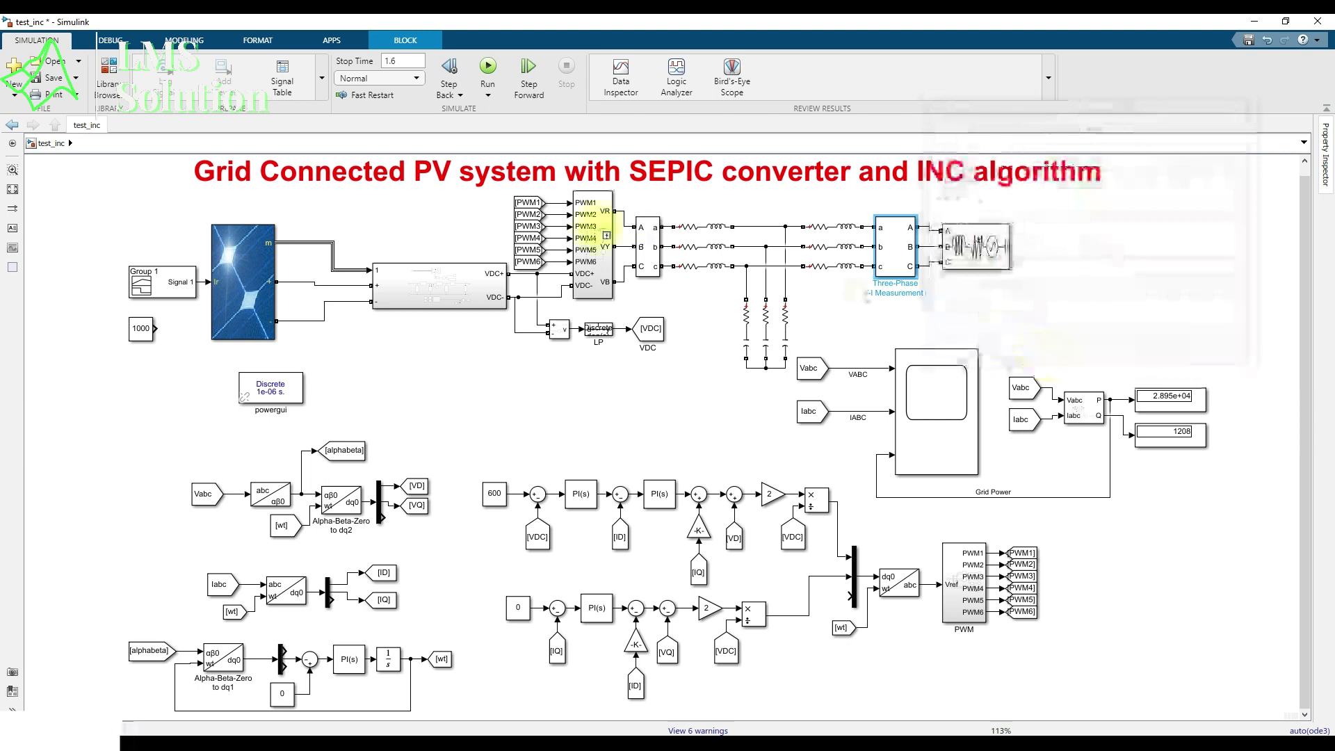
Check the inverter-side V-I measurement block's parameters, mark its Iabc signal label, and close them without changes
double_click(657, 256)
double_click(702, 292)
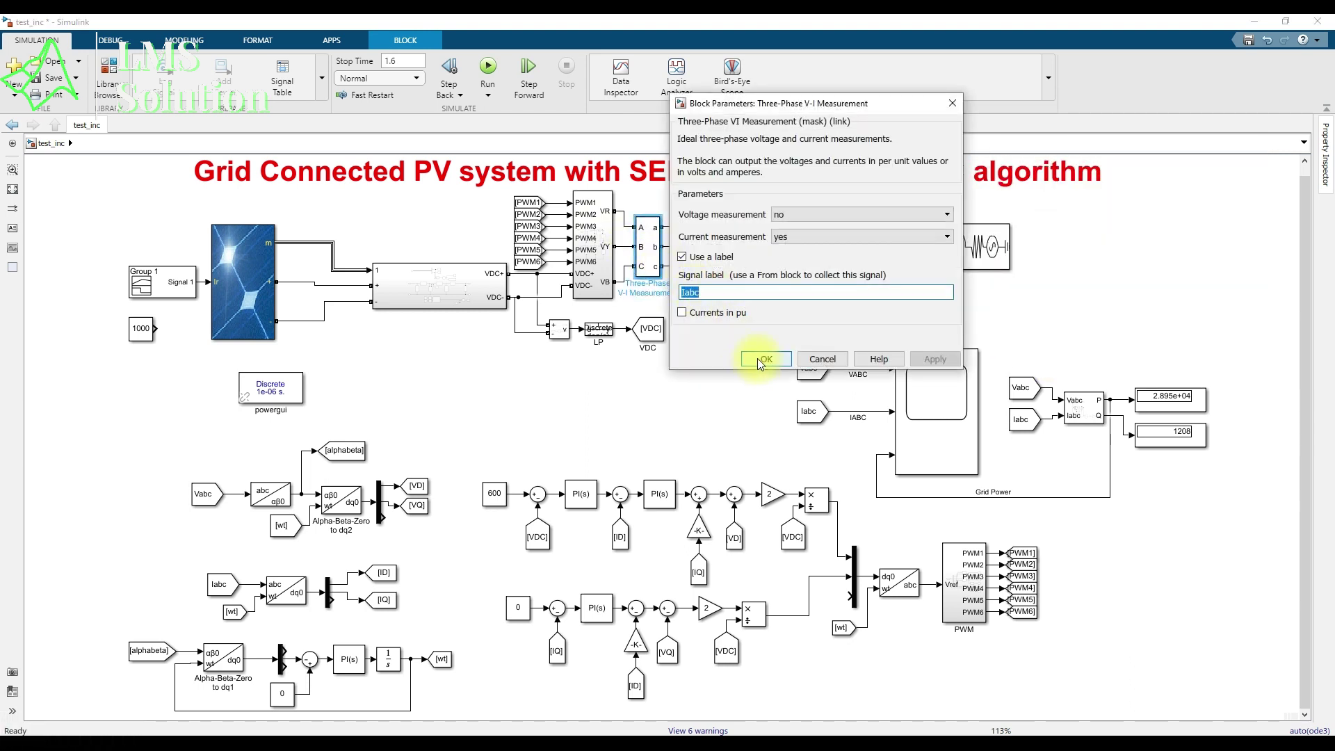
key("F9")
mouse_move(680, 291)
left_mouse_down()
mouse_move(679, 315)
mouse_move(712, 287)
left_mouse_up()
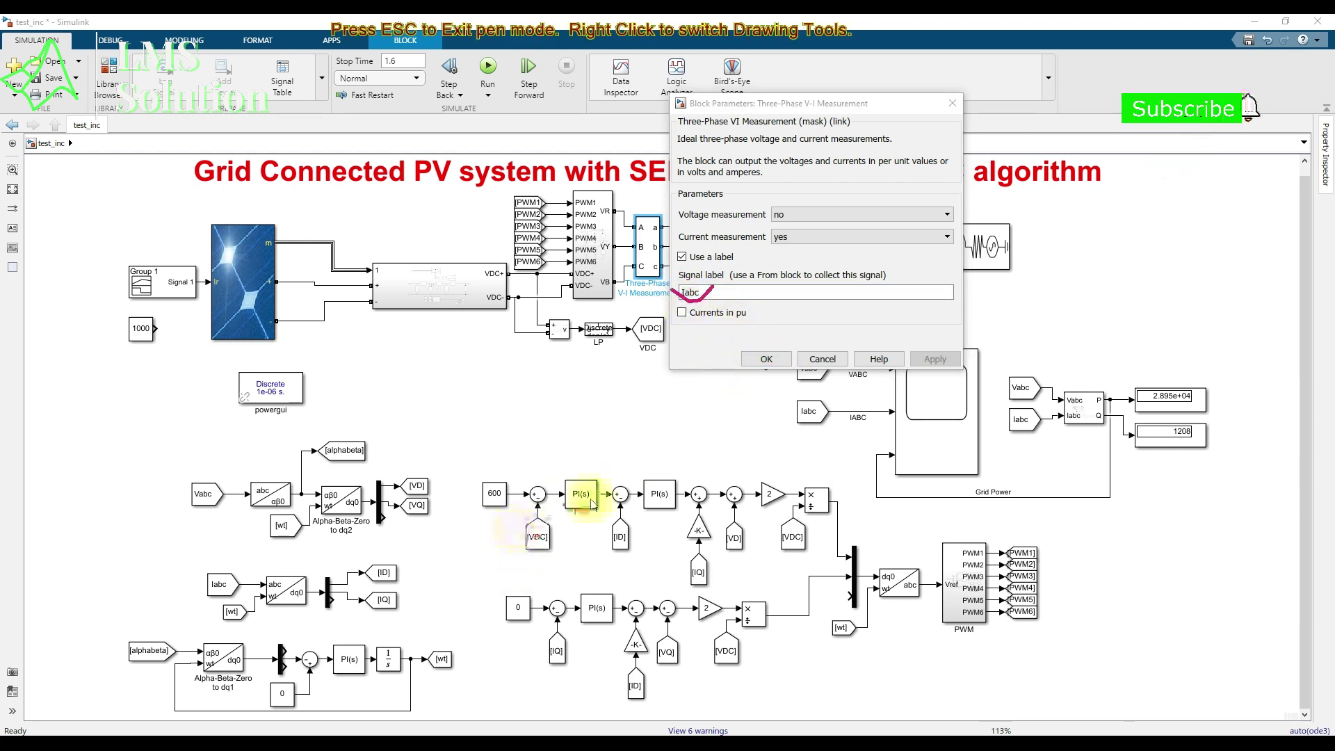
key("Escape")
left_click(819, 363)
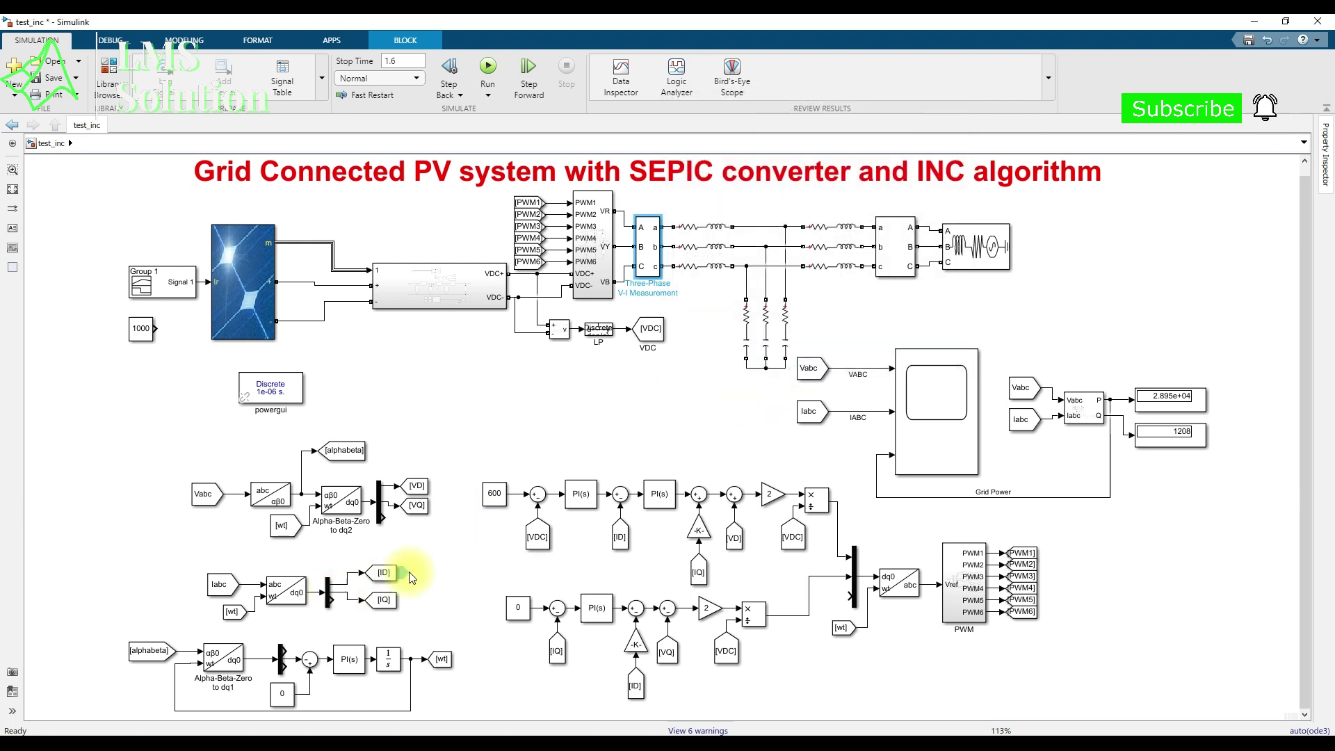
Point out the abc to dq0 current transform and the phase-locked loop that derives wt from the alphabeta signal
left_click(290, 598)
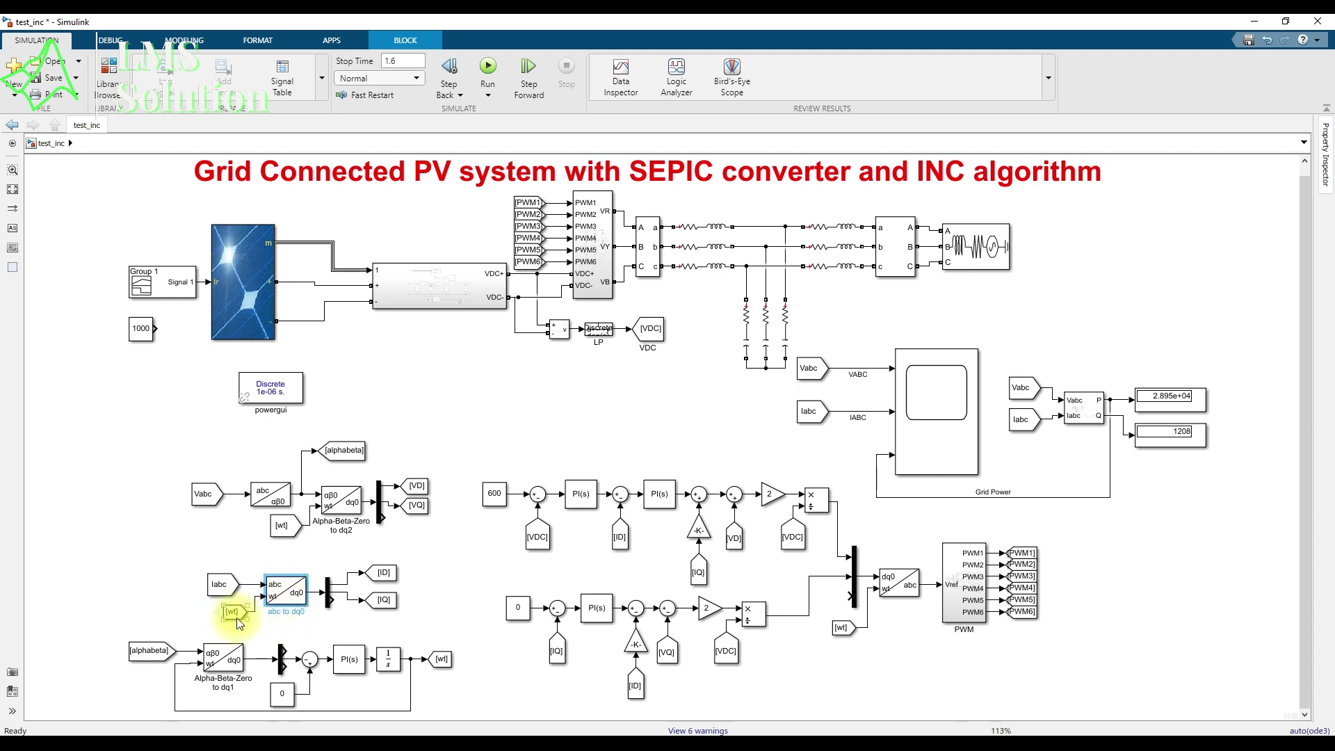
left_click_drag(115, 625, 453, 692)
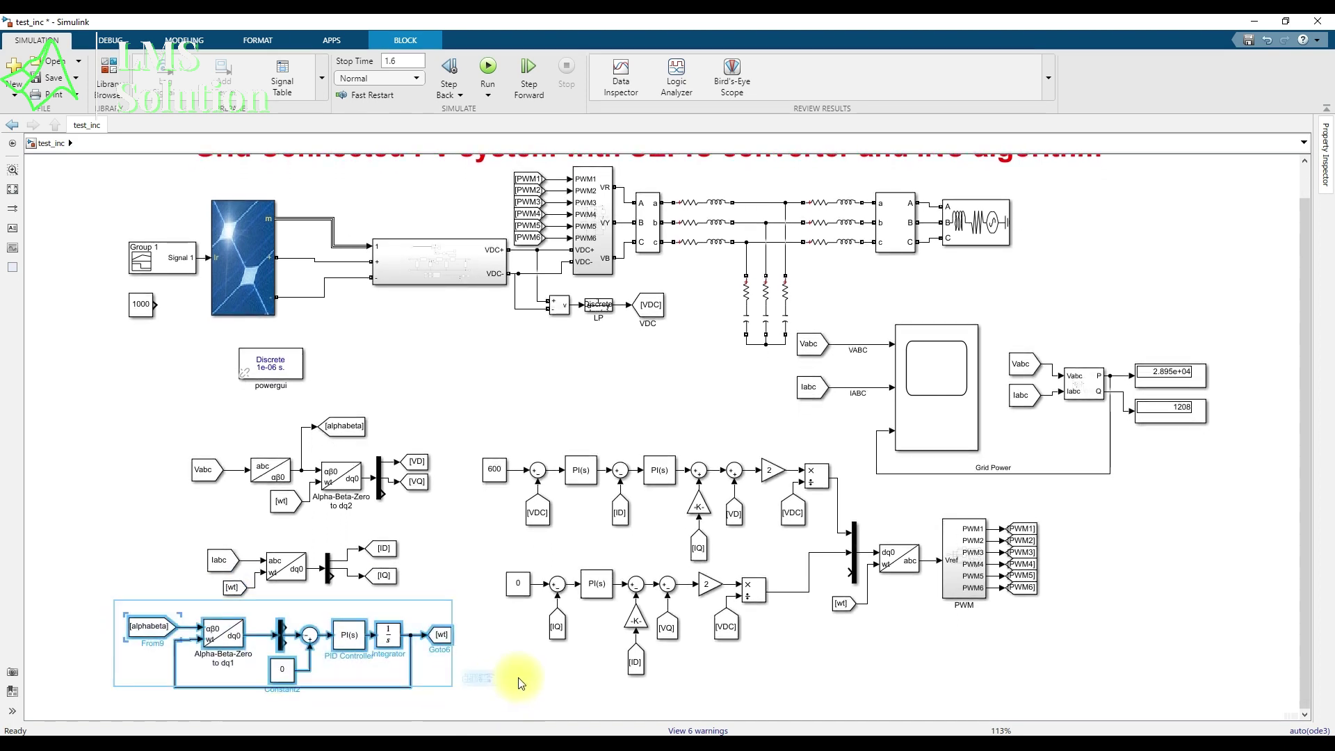
left_click(453, 565)
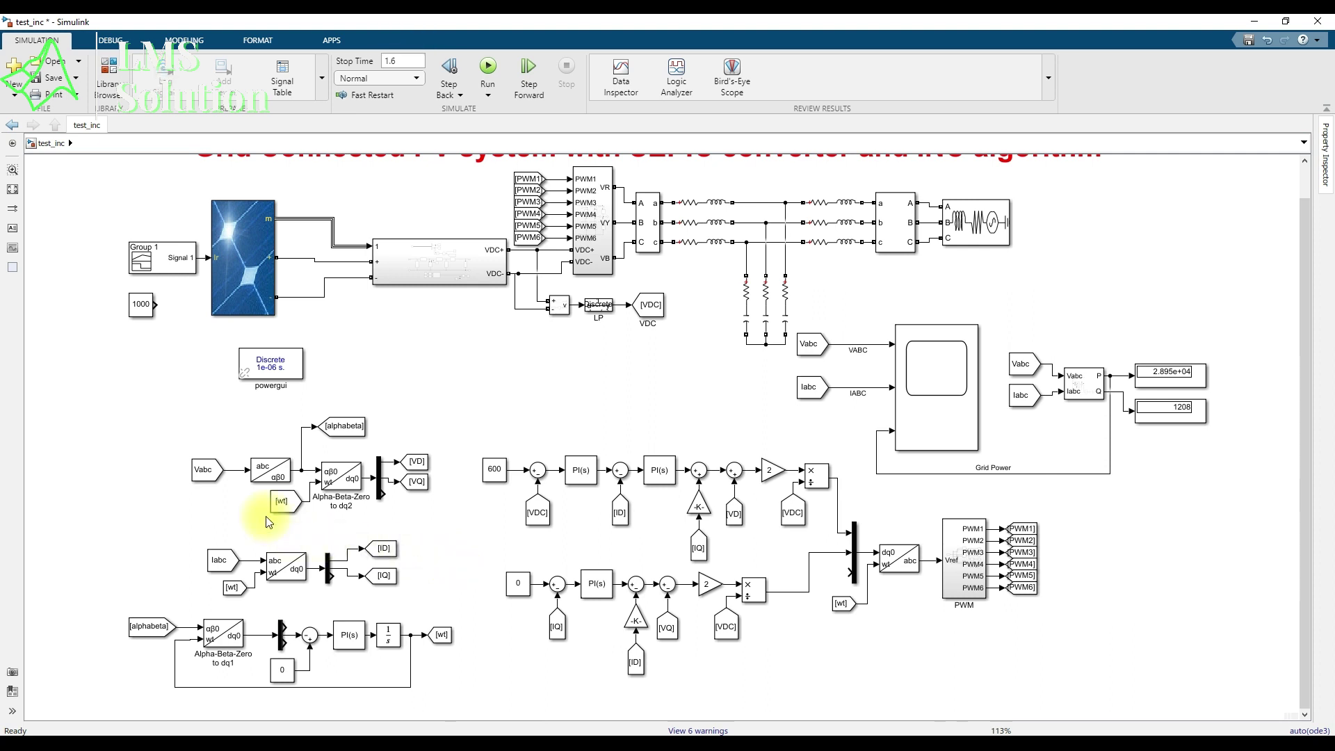
Mark the Vabc to VD/VQ and Iabc transforms with the pen and circle both conversion chains
key("F12")
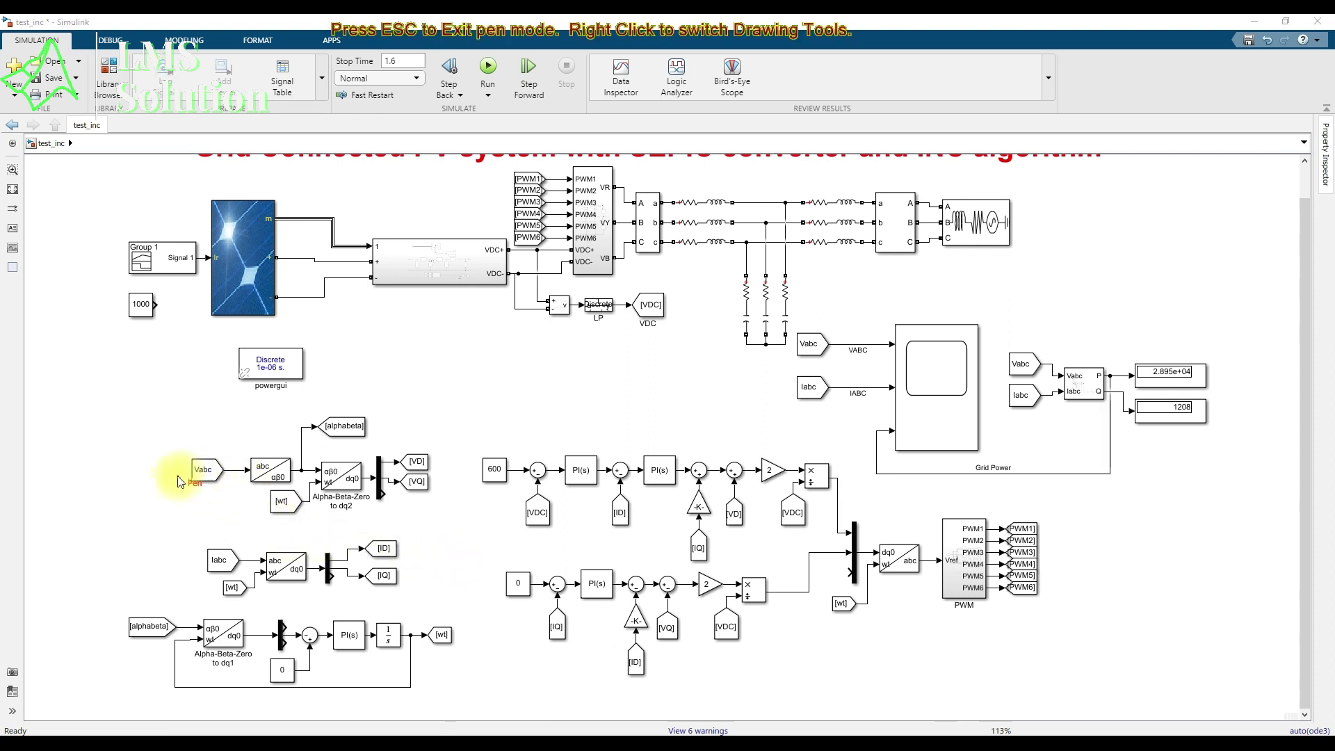
left_click_drag(174, 470, 209, 446)
mouse_move(410, 452)
left_mouse_down()
mouse_move(434, 451)
mouse_move(434, 475)
left_mouse_up()
mouse_move(182, 550)
left_mouse_down()
mouse_move(223, 557)
mouse_move(244, 531)
left_mouse_up()
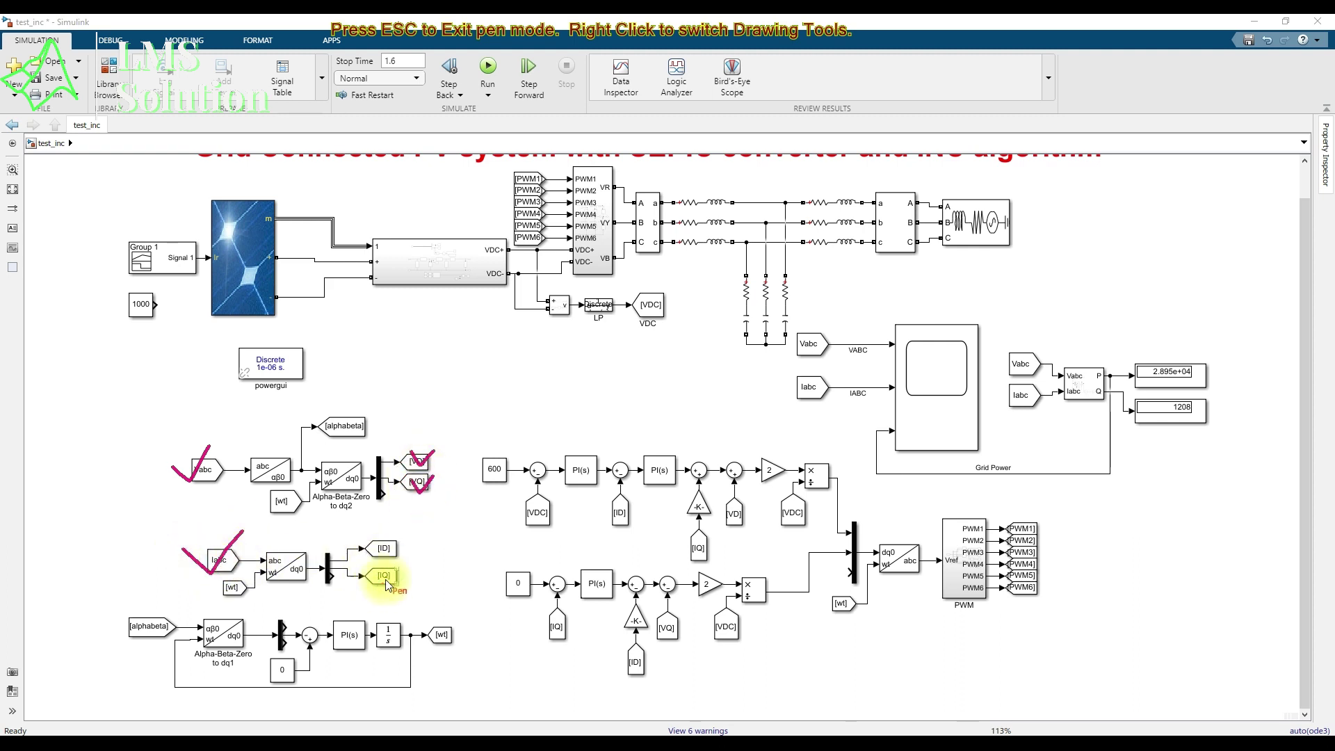
mouse_move(285, 426)
left_mouse_down()
mouse_move(194, 448)
mouse_move(170, 538)
mouse_move(227, 609)
mouse_move(378, 615)
mouse_move(472, 522)
mouse_move(441, 416)
mouse_move(373, 402)
mouse_move(283, 424)
left_mouse_up()
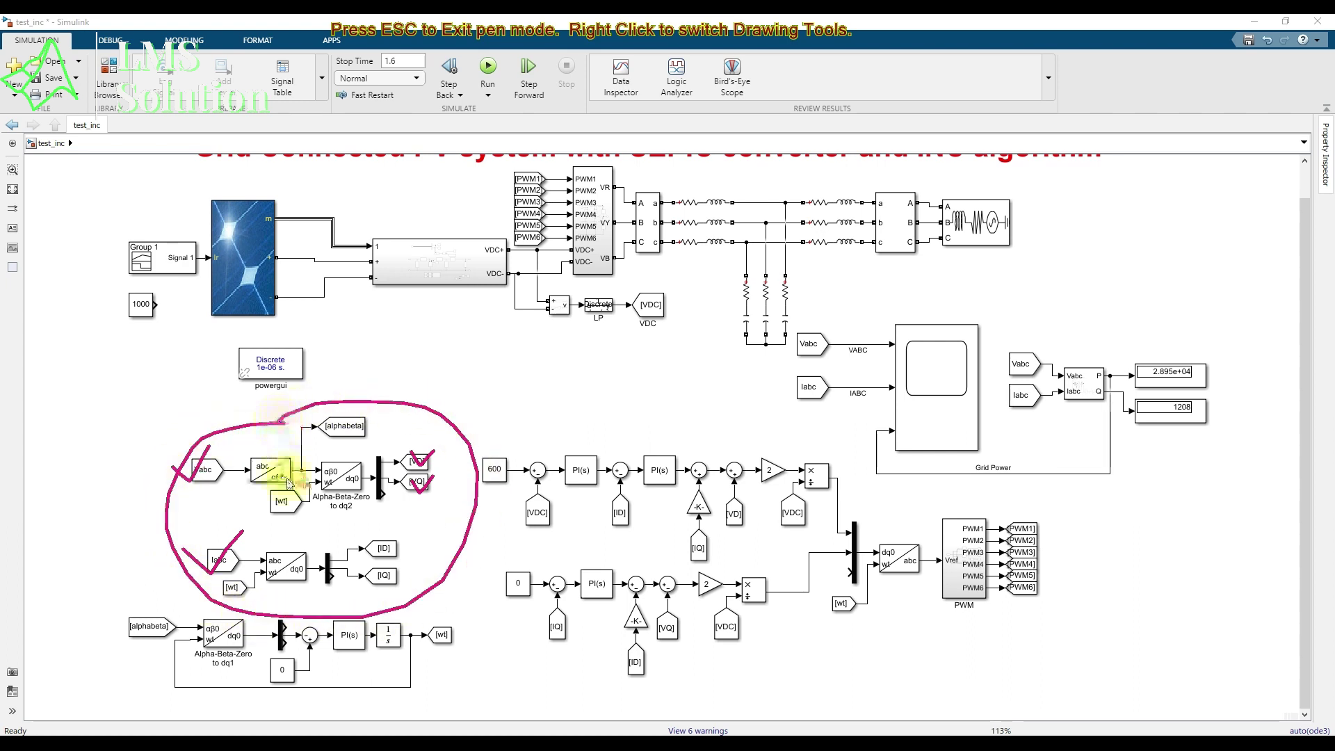
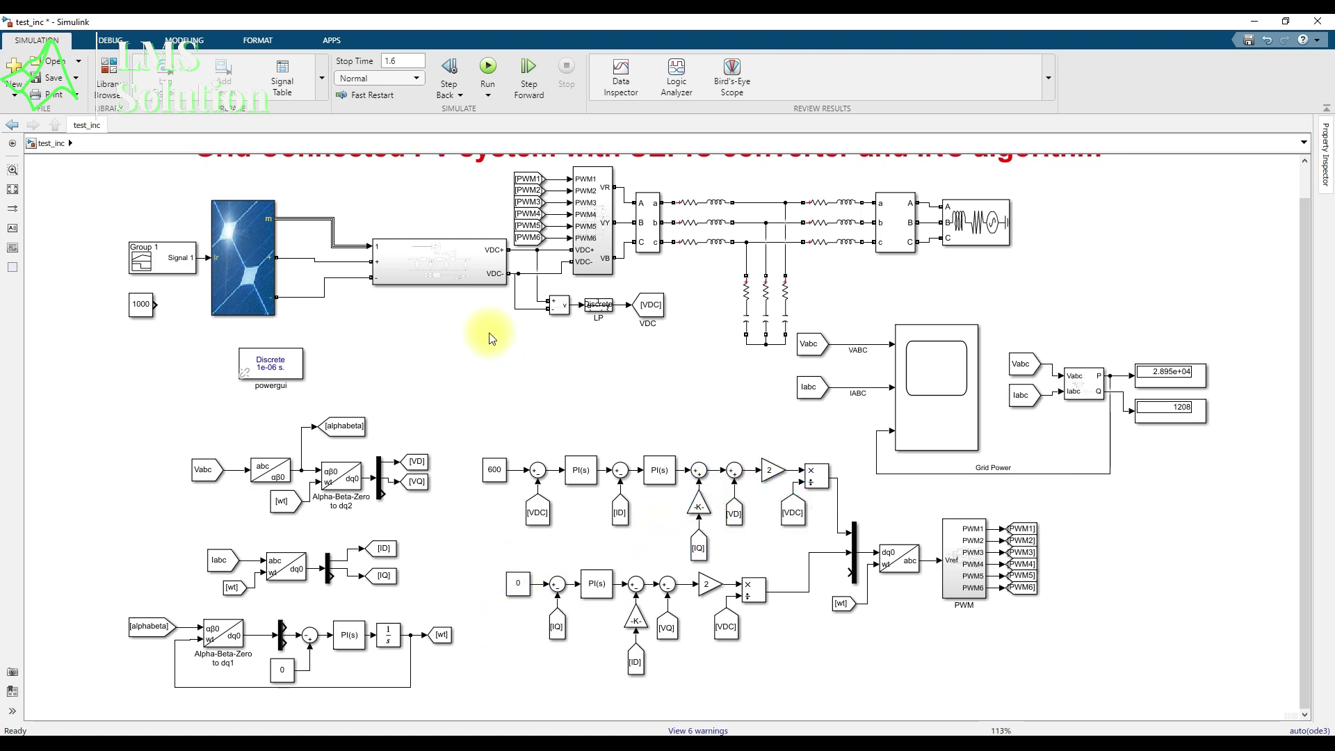
Examine the reactive current loop, from the 0 reference and IQ feedback through the PI controller to the ID, VQ and VDC terms
left_click(250, 269)
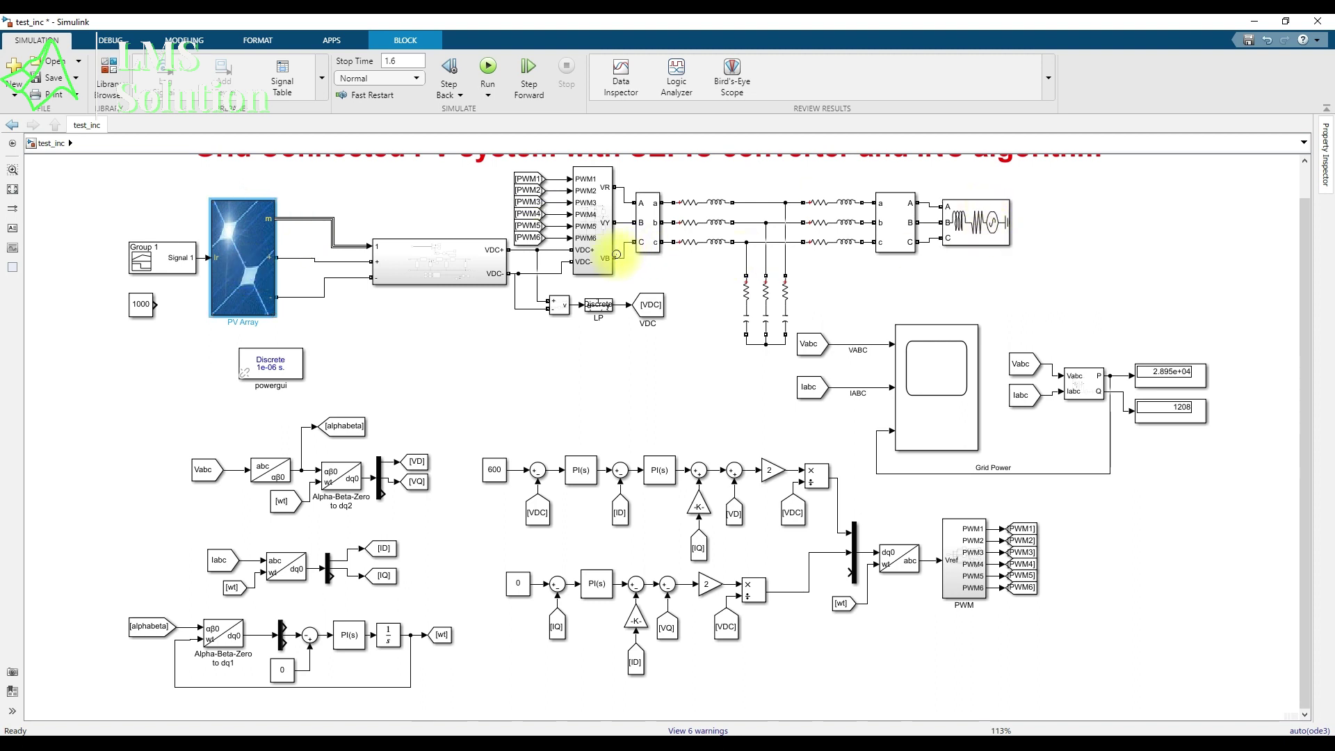
left_click(520, 584)
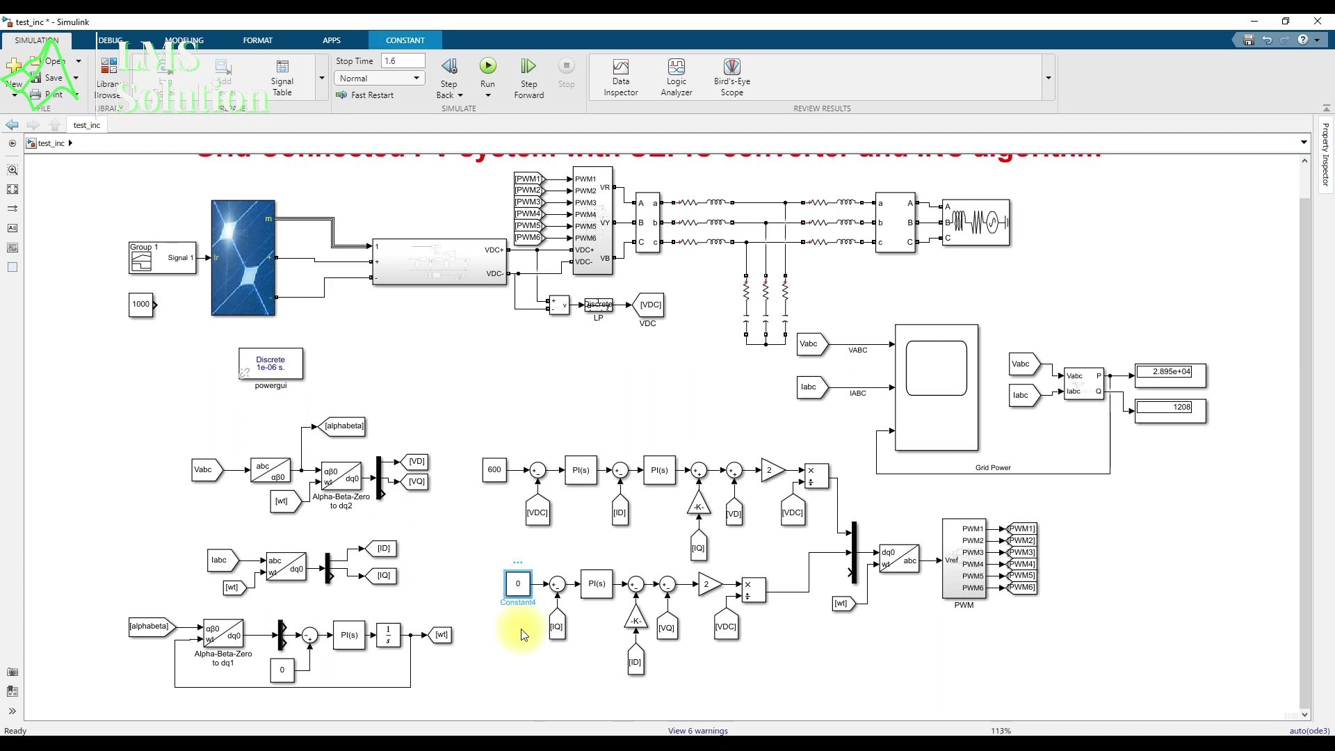
left_click(558, 623)
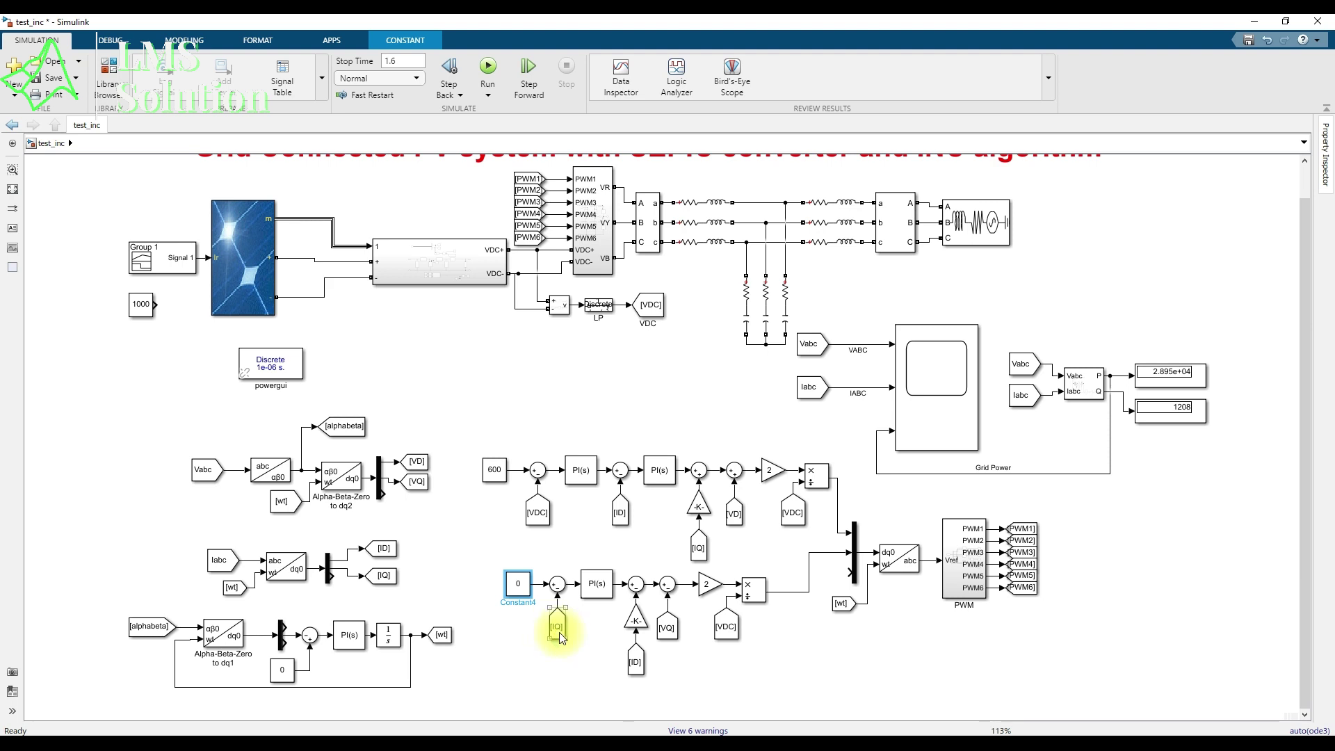
left_click(597, 584)
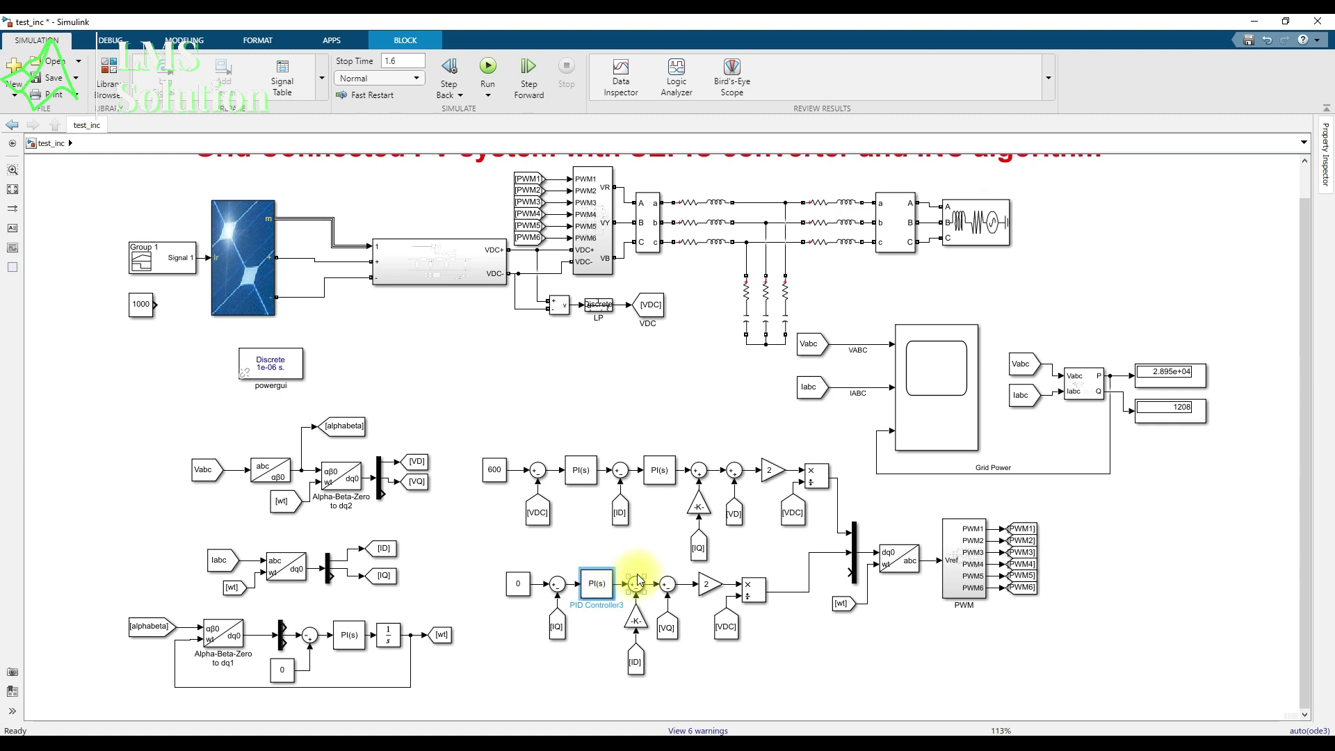
left_click_drag(623, 564, 815, 688)
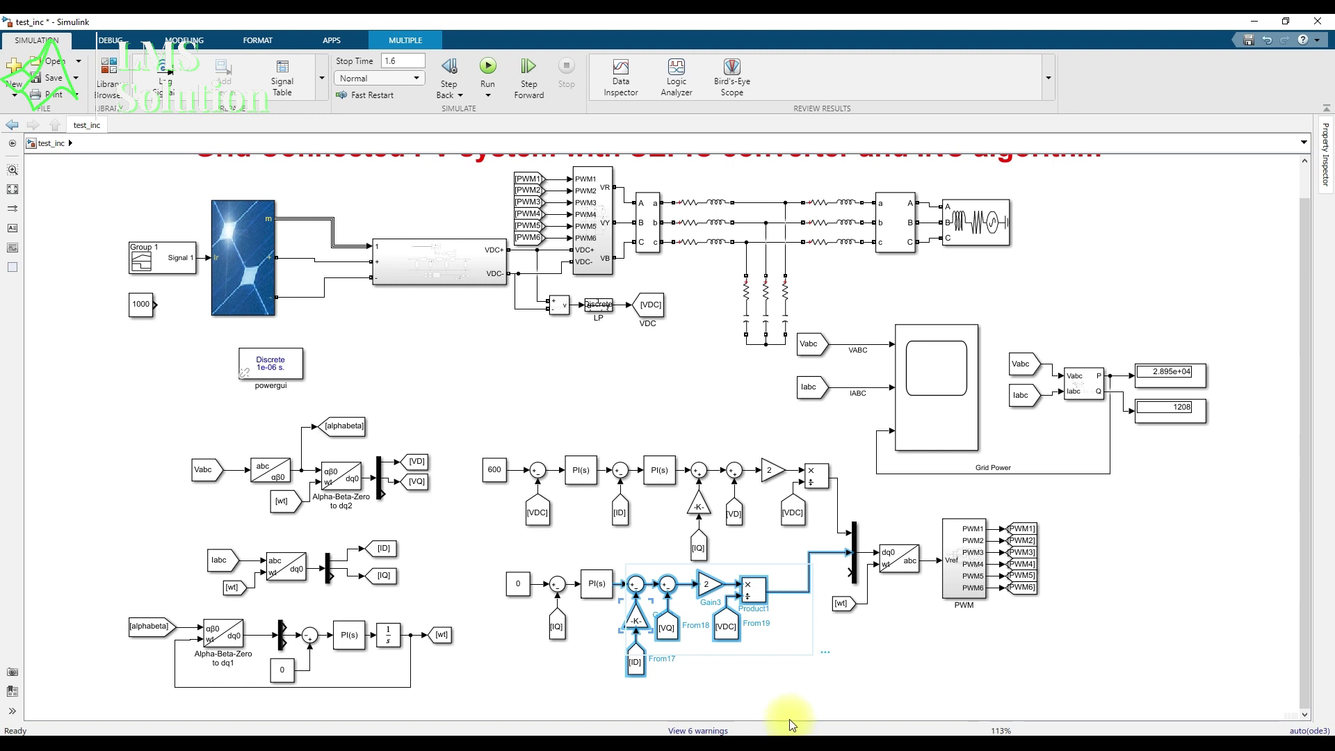
left_click(798, 699)
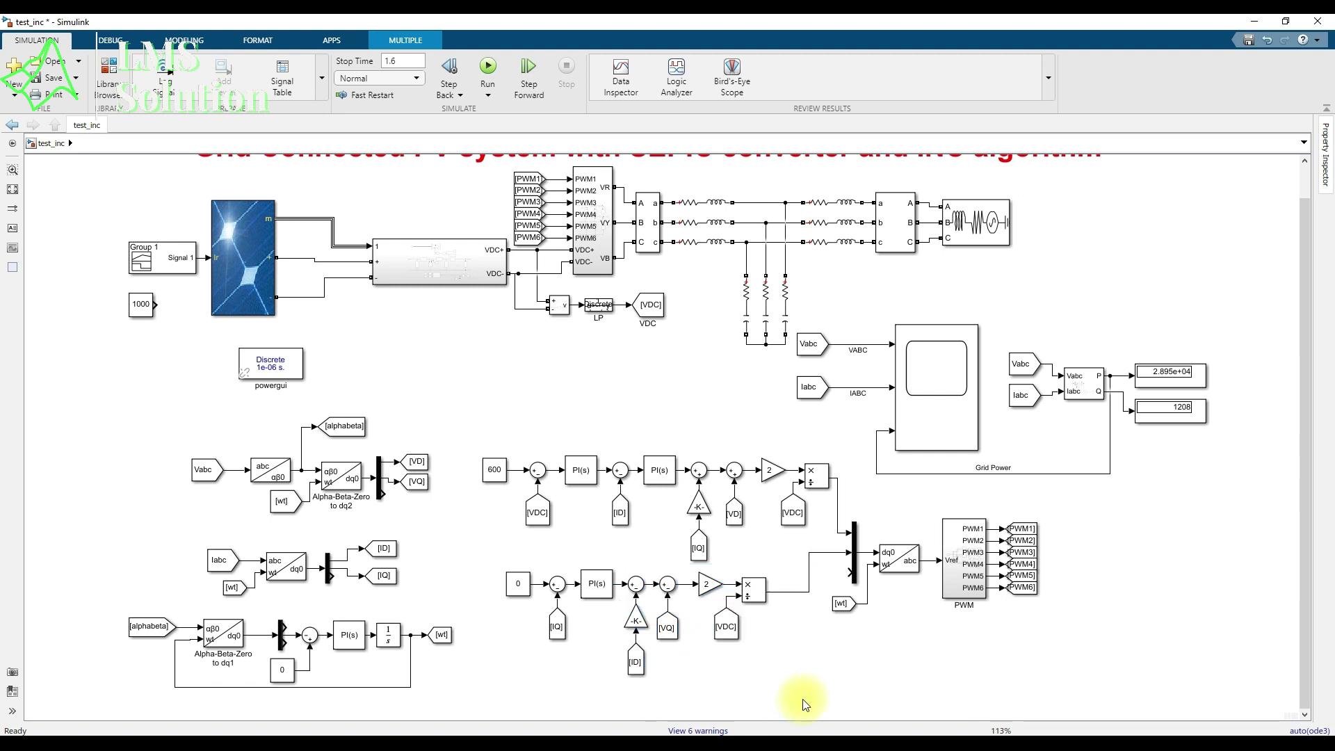
Trace the control outputs through the dq0 to abc transform, inspect the PWM subsystem's repeating sequence, and return to the top level
left_click(835, 553)
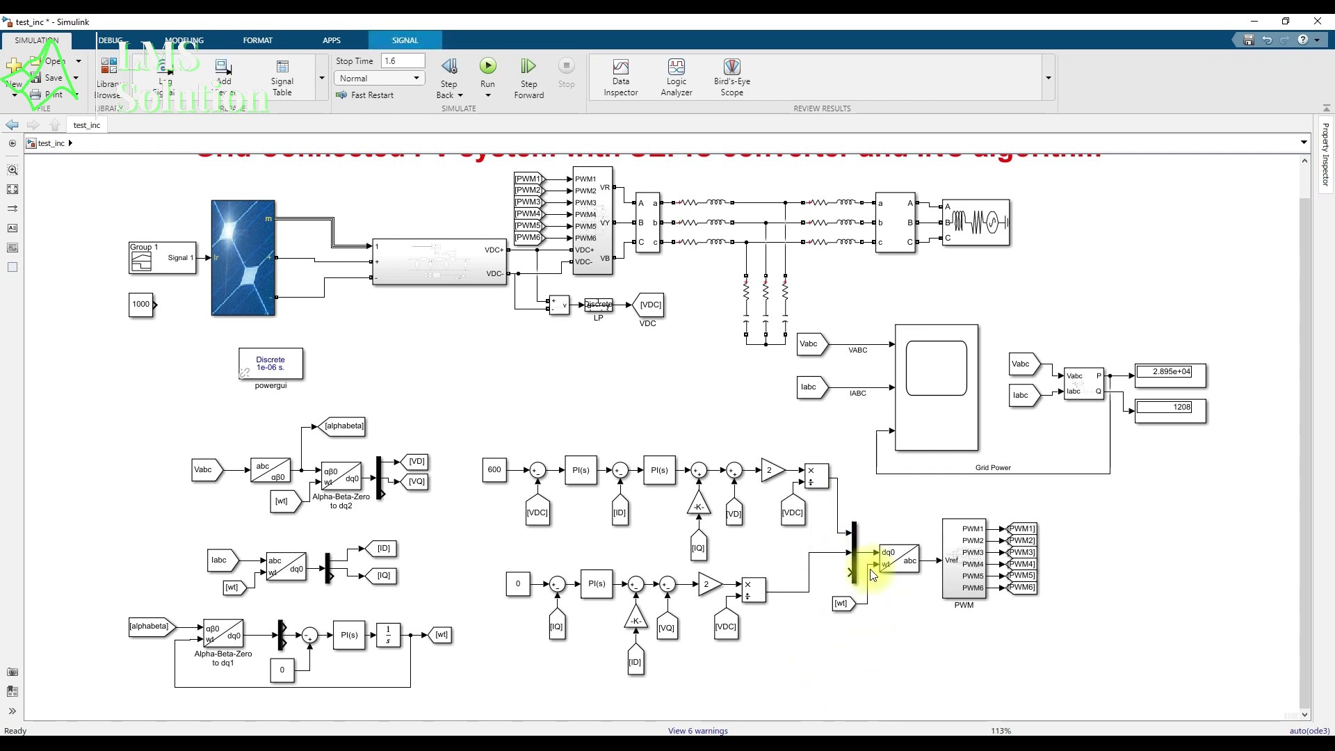
left_click_drag(820, 508, 932, 635)
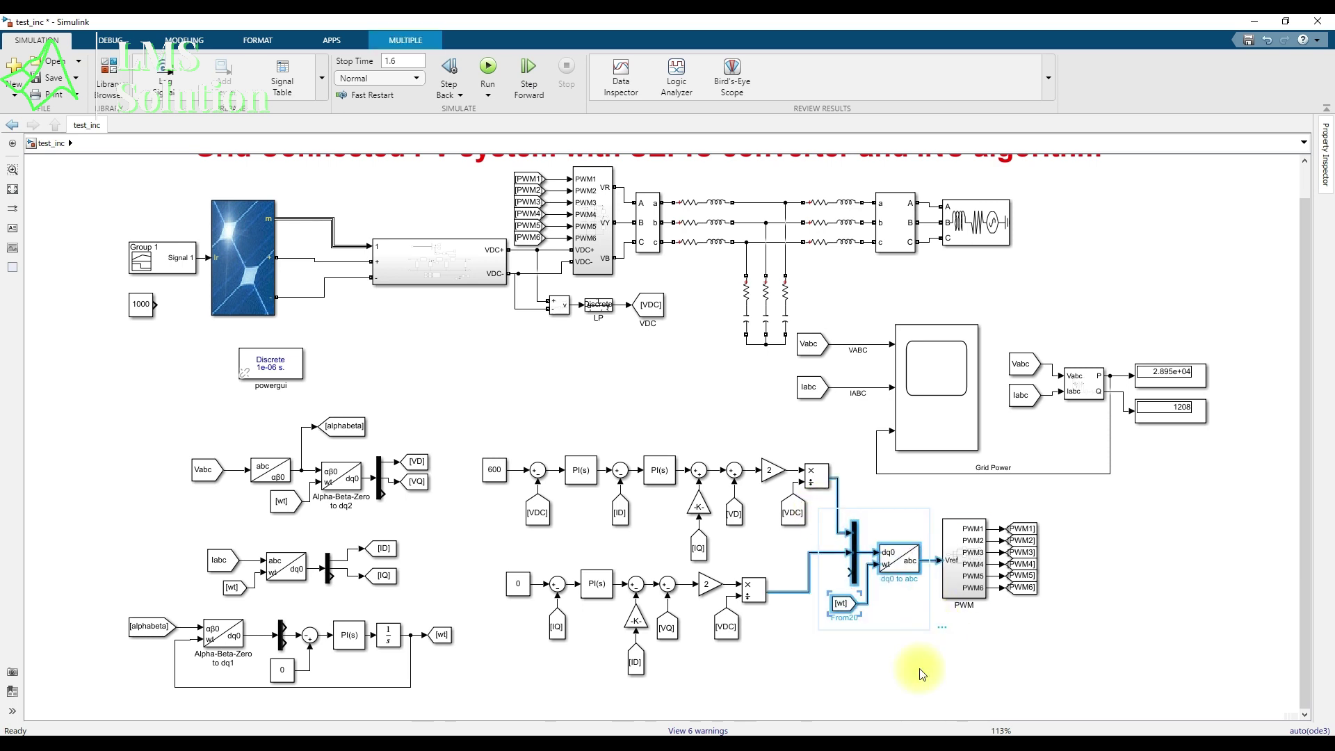
double_click(968, 588)
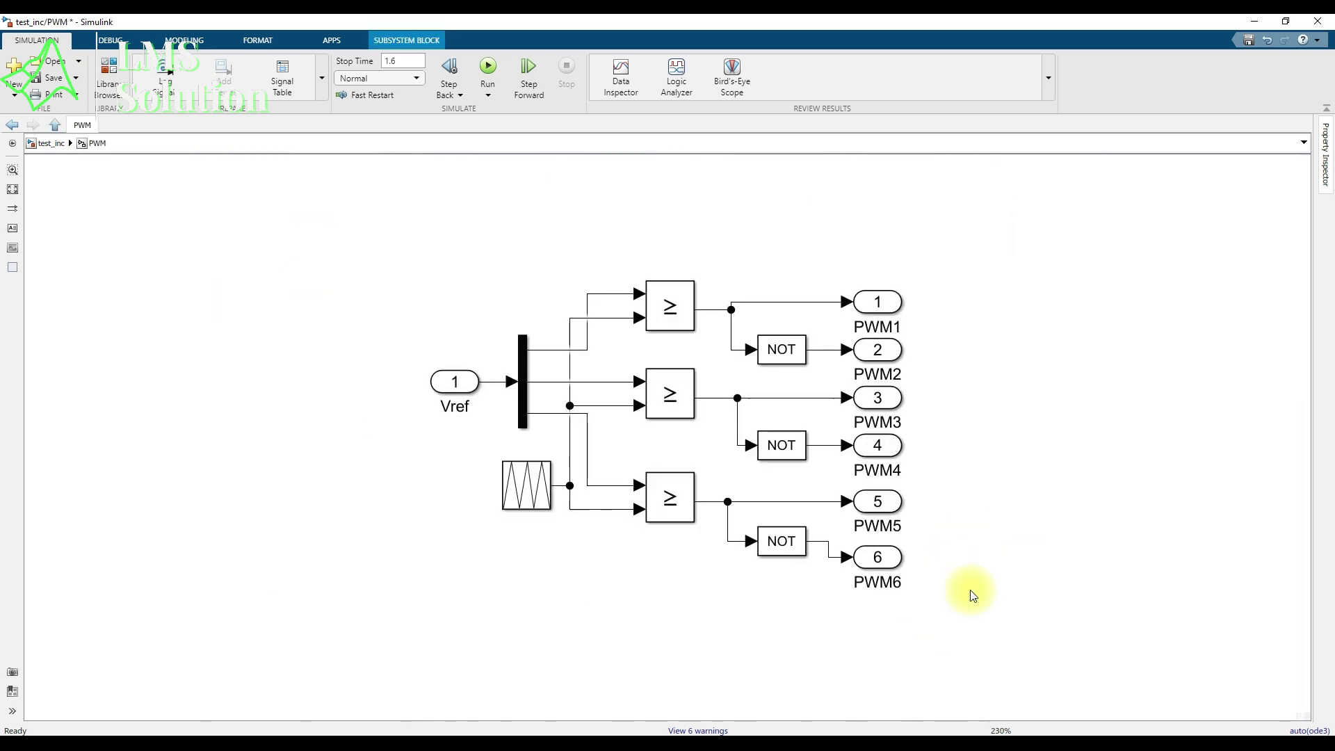
left_click(524, 486)
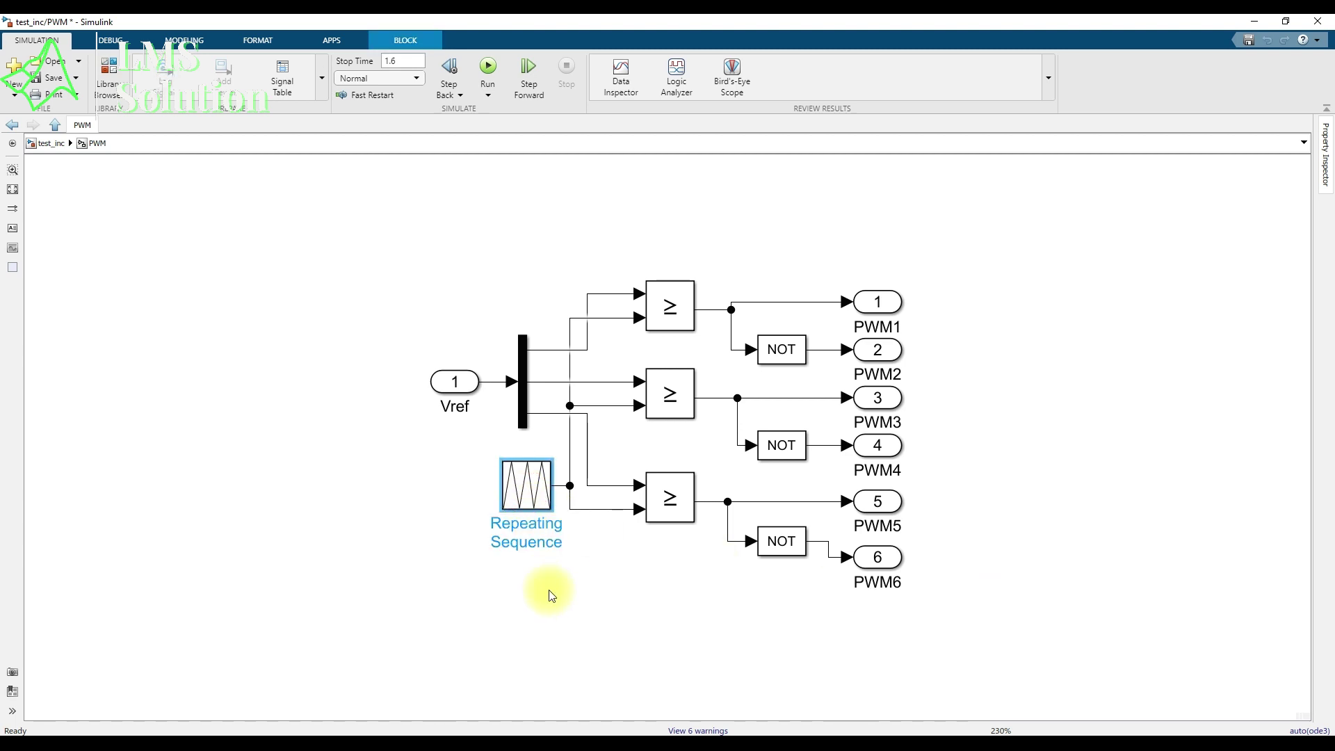
left_click(55, 124)
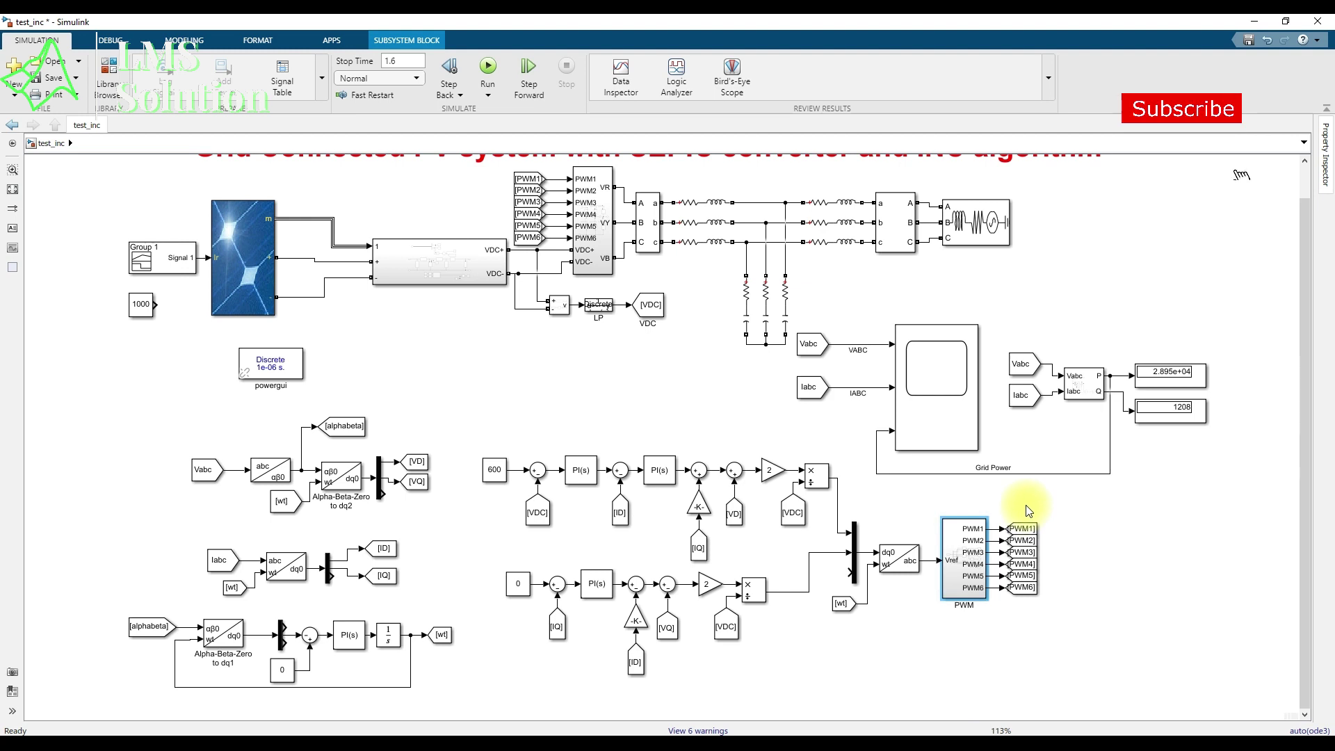
Sketch pen strokes from the PWM outputs to the inverter and from the PV array to the grid, and clear them
key("ctrl+alt+p")
mouse_move(1045, 554)
left_mouse_down()
mouse_move(1074, 473)
mouse_move(766, 194)
mouse_move(590, 214)
left_mouse_up()
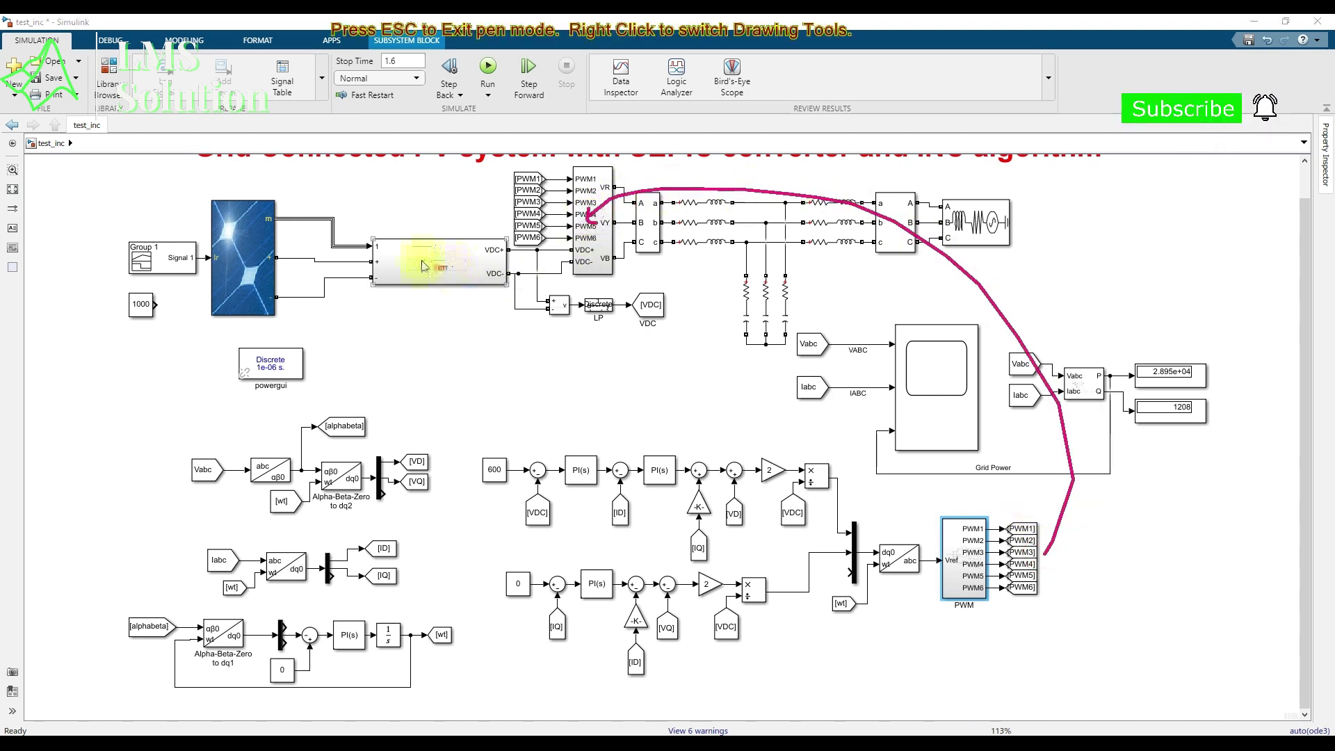
mouse_move(314, 270)
left_mouse_down()
mouse_move(611, 231)
mouse_move(960, 217)
mouse_move(967, 228)
left_mouse_up()
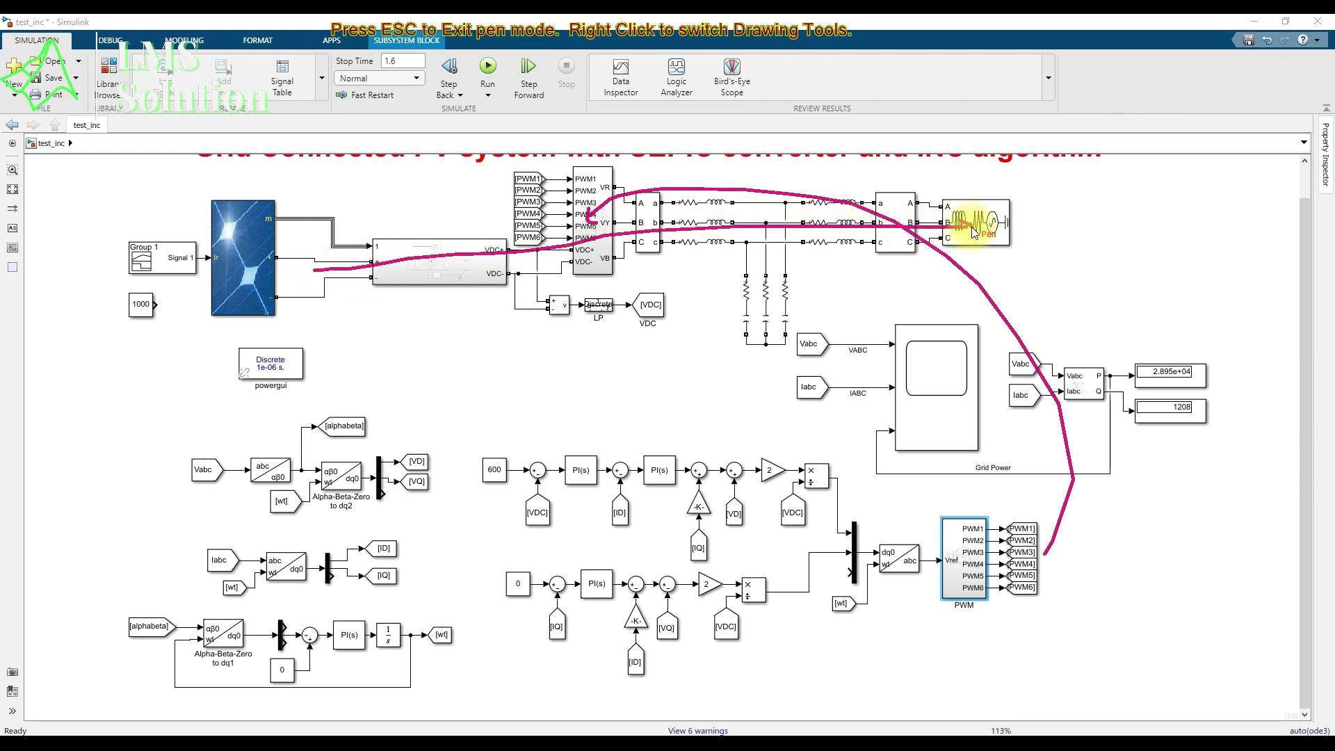
key("Escape")
left_click(577, 372)
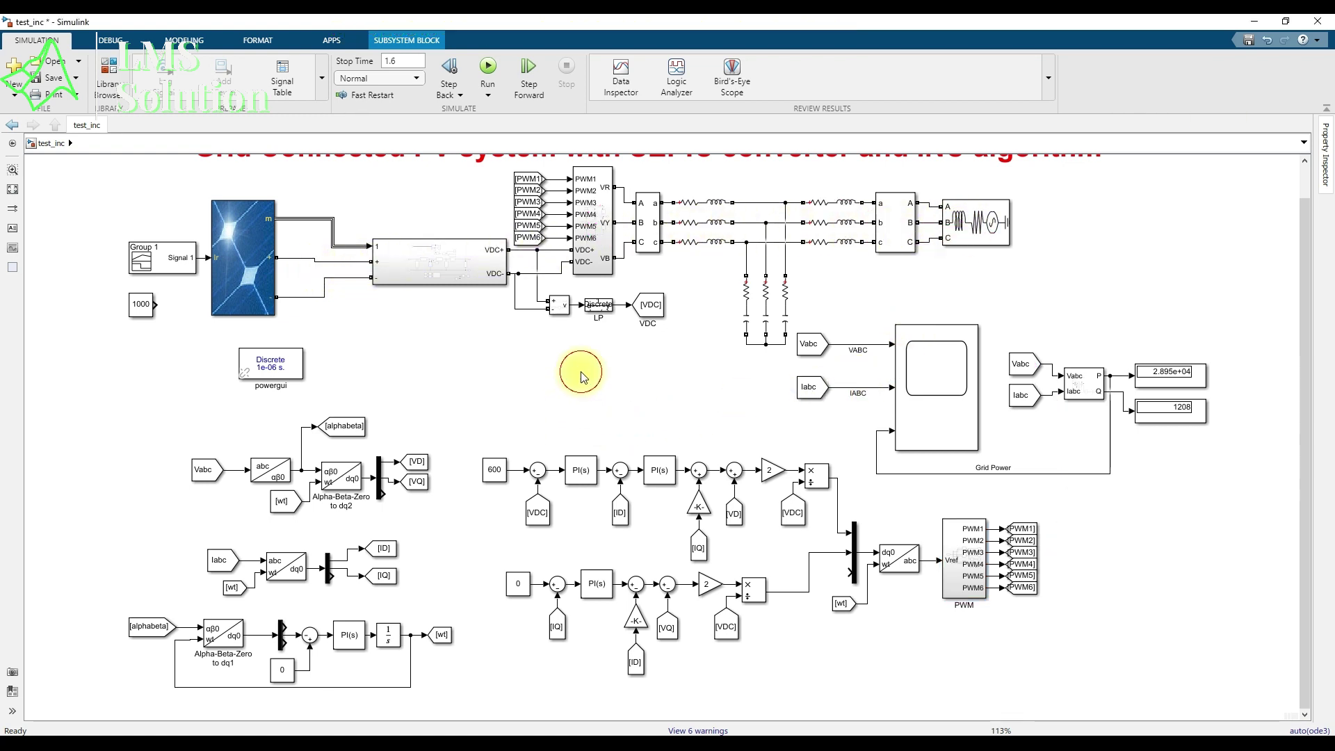
Fit the whole model in view and move the Signal Builder block slightly farther from the PV array
left_click(15, 193)
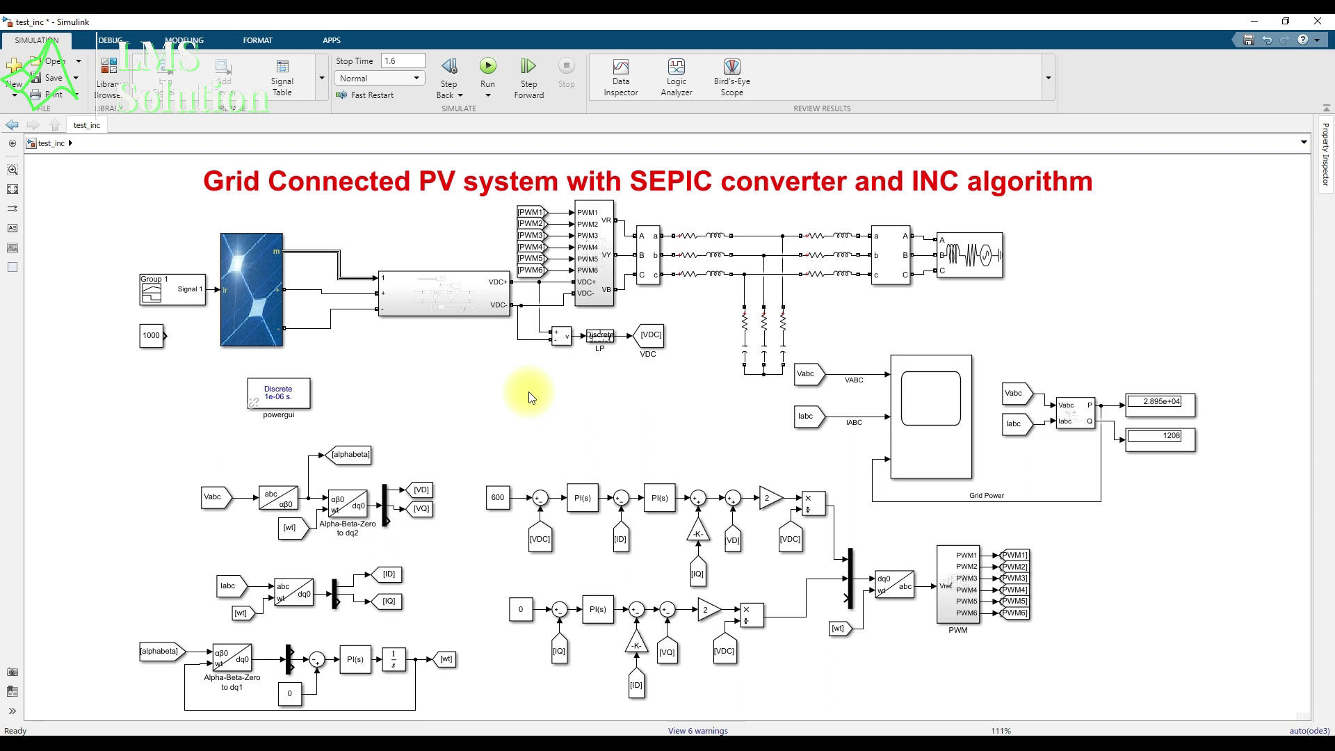
left_click_drag(182, 290, 172, 289)
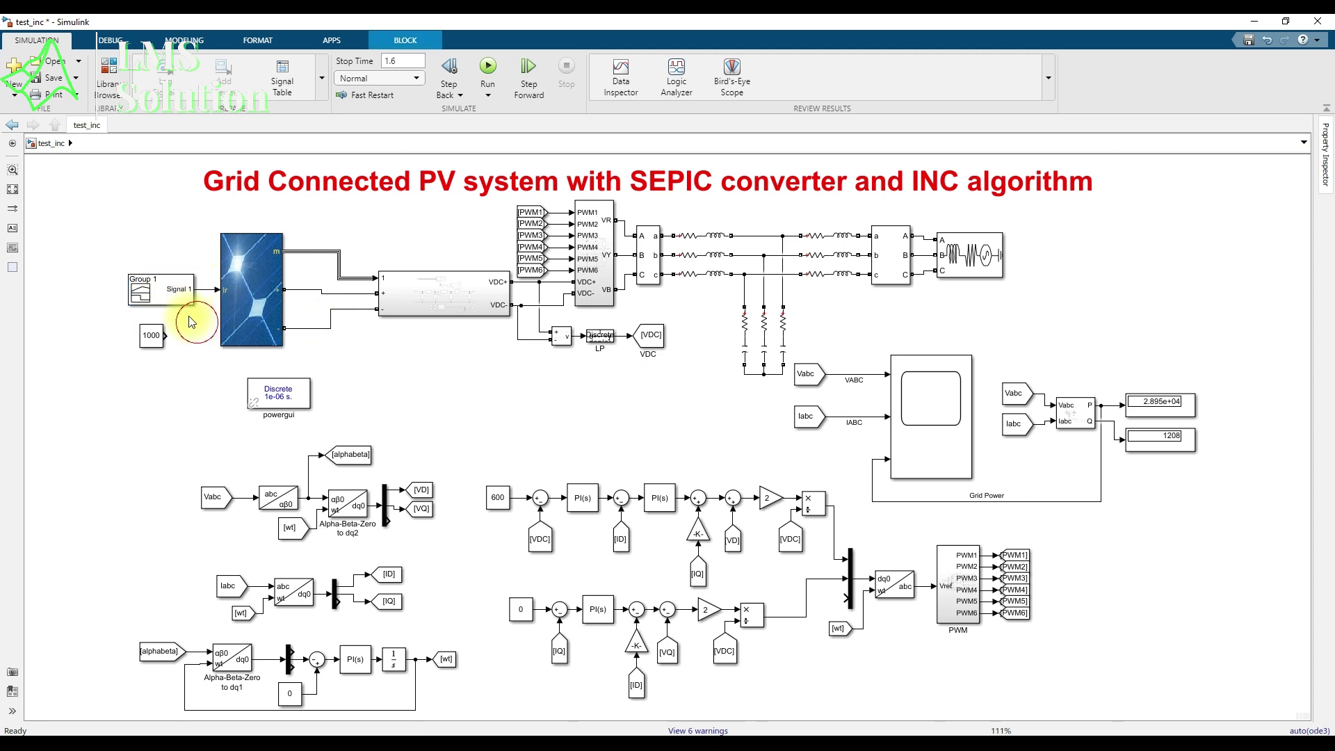
left_click(650, 403)
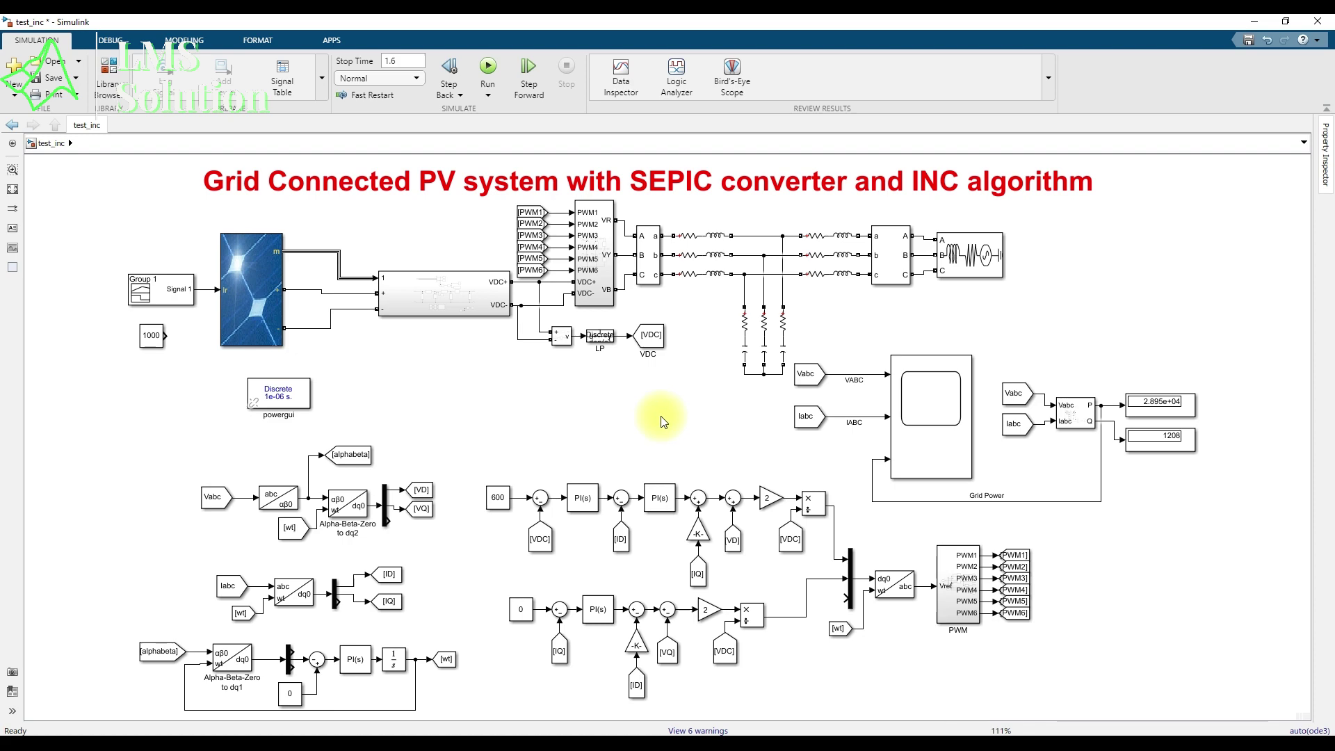
Examine the PV array's input profile over time in the Signal Builder and close it
double_click(179, 297)
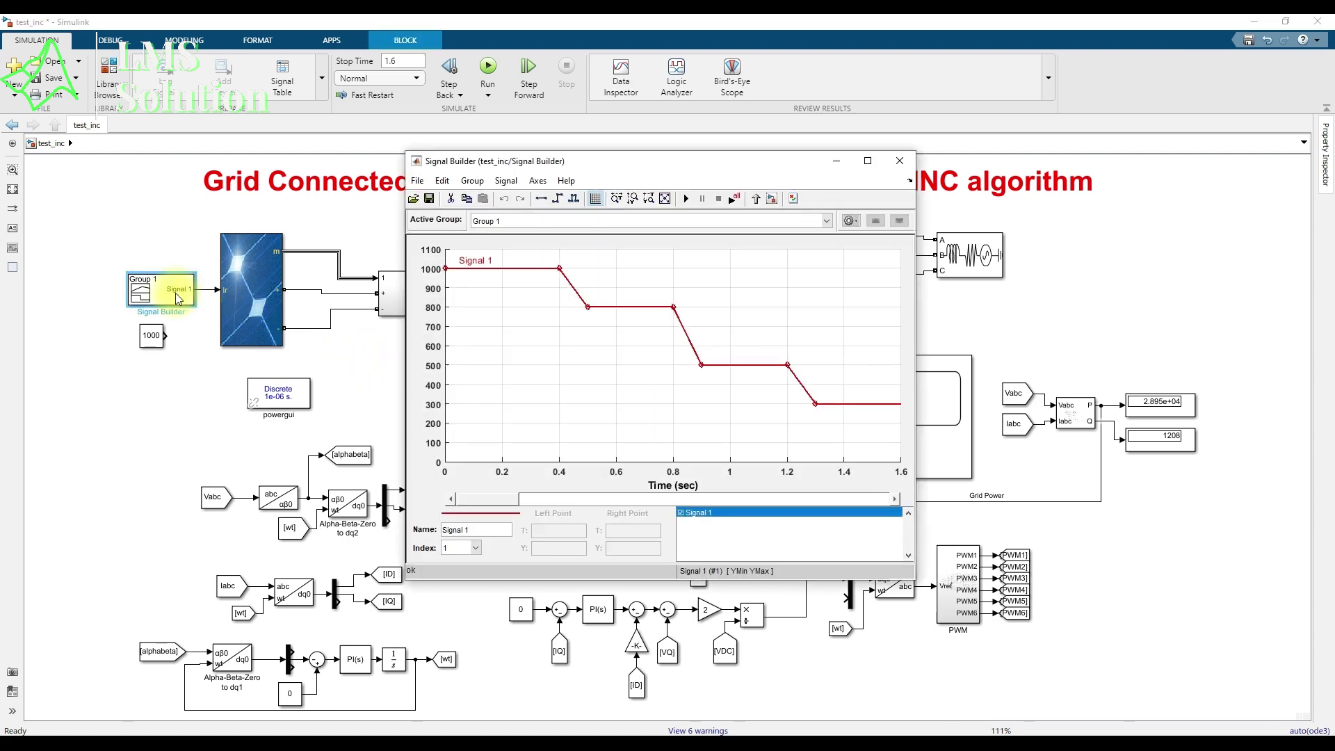
left_click_drag(522, 161, 423, 139)
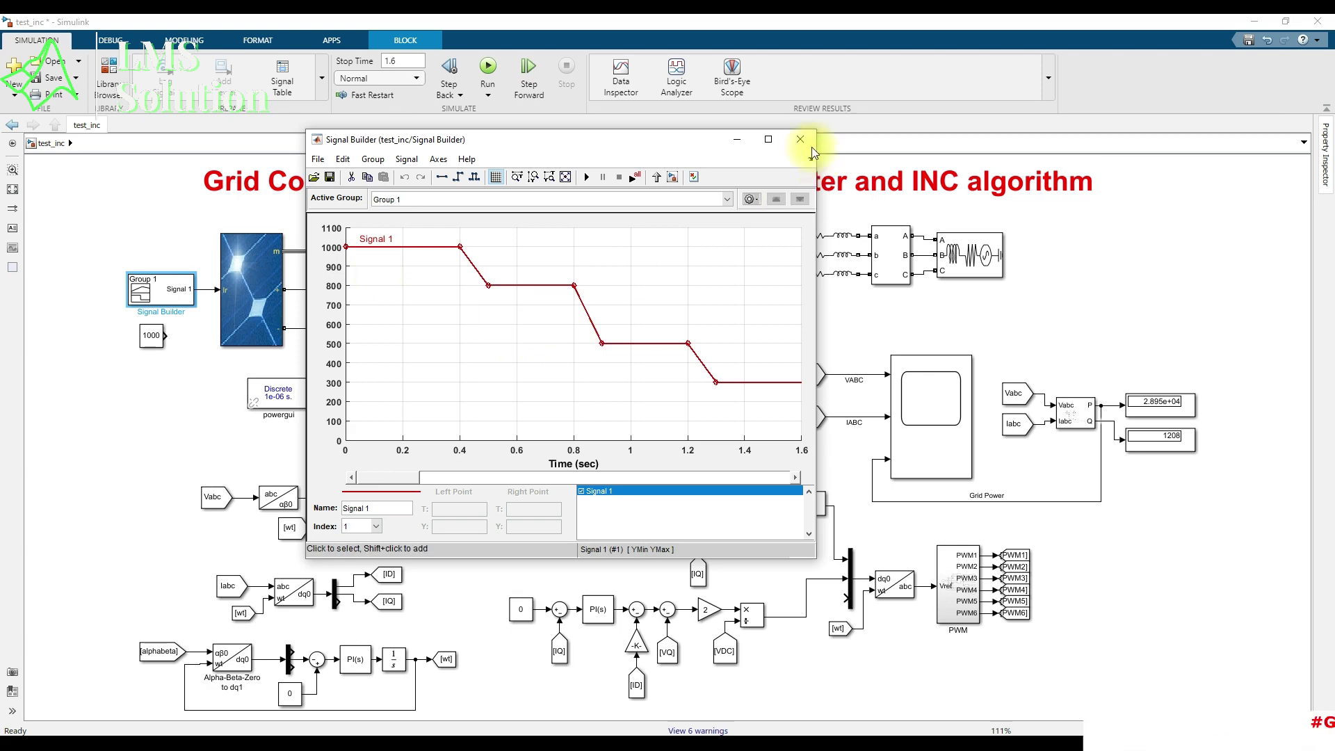
left_click(805, 144)
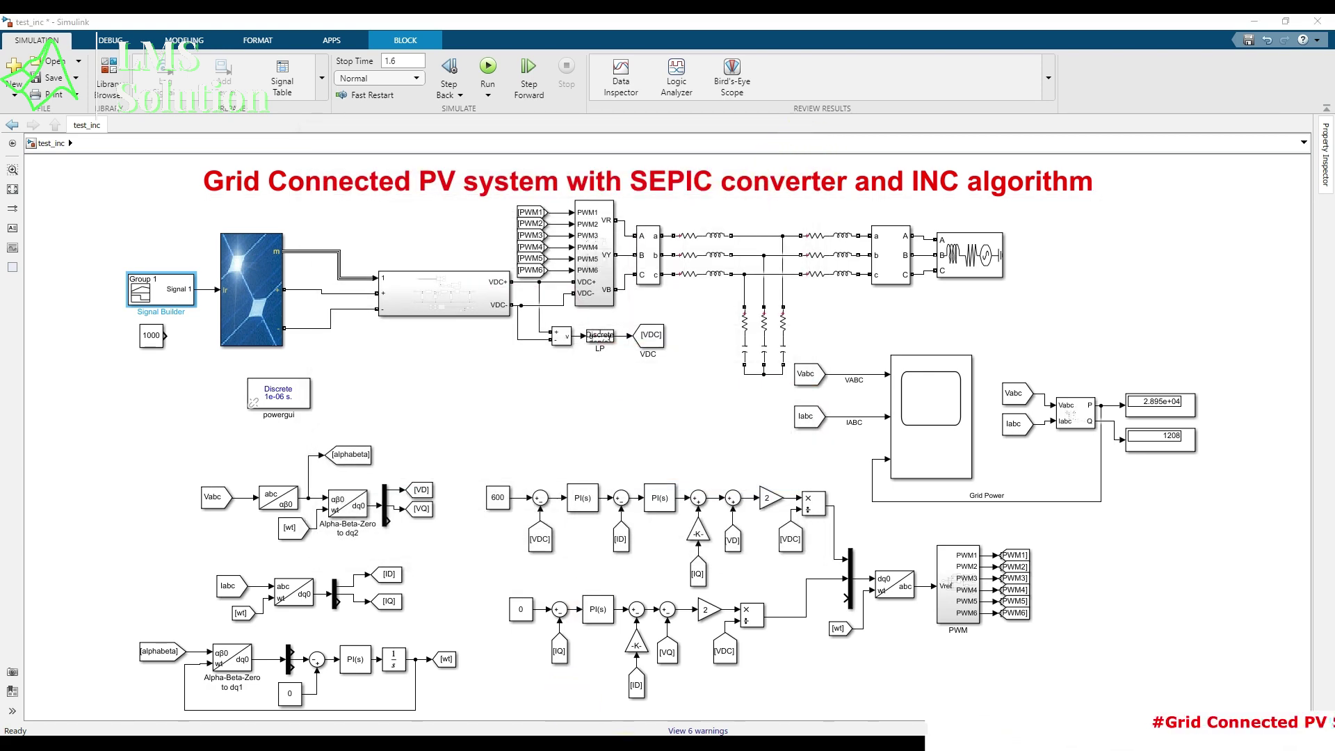
Bring up the grid scope and the PV power scope together, run the simulation, and turn on the pen for marking the results
left_click(701, 695)
mouse_move(702, 741)
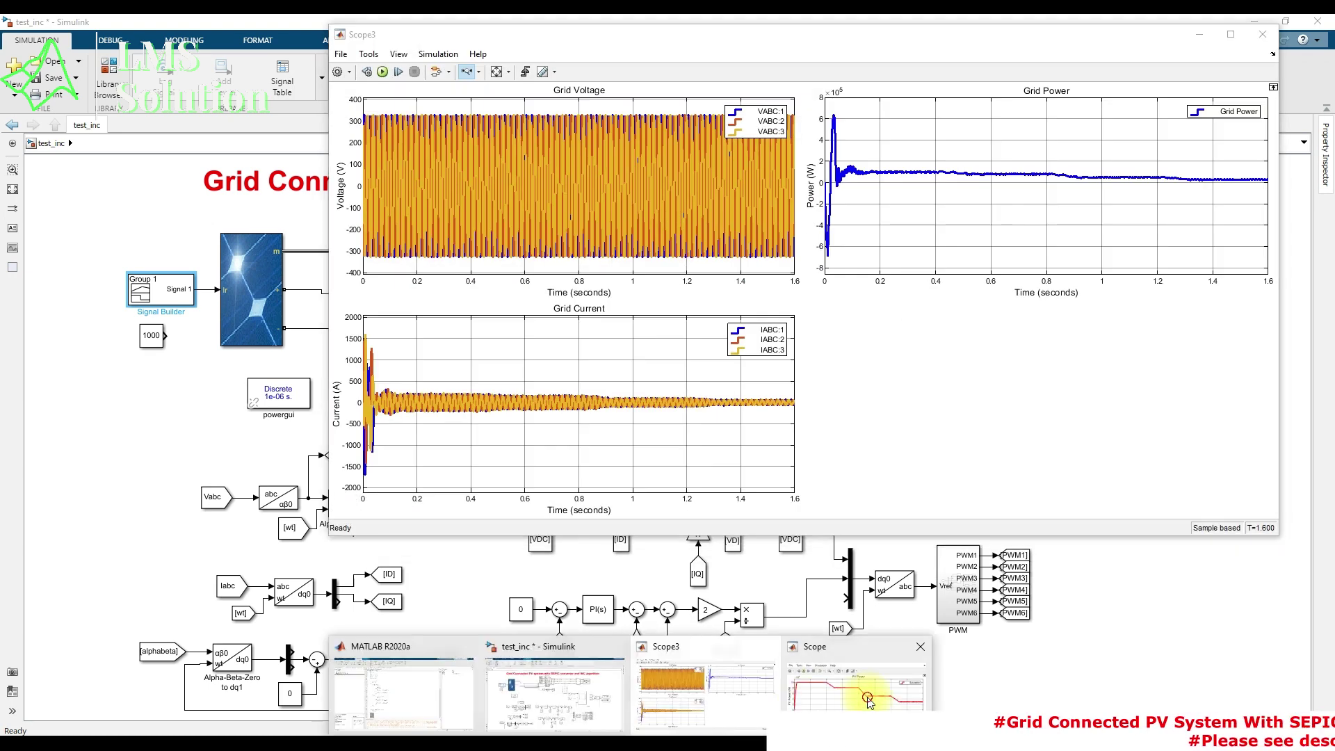
left_click(855, 689)
left_click(872, 351)
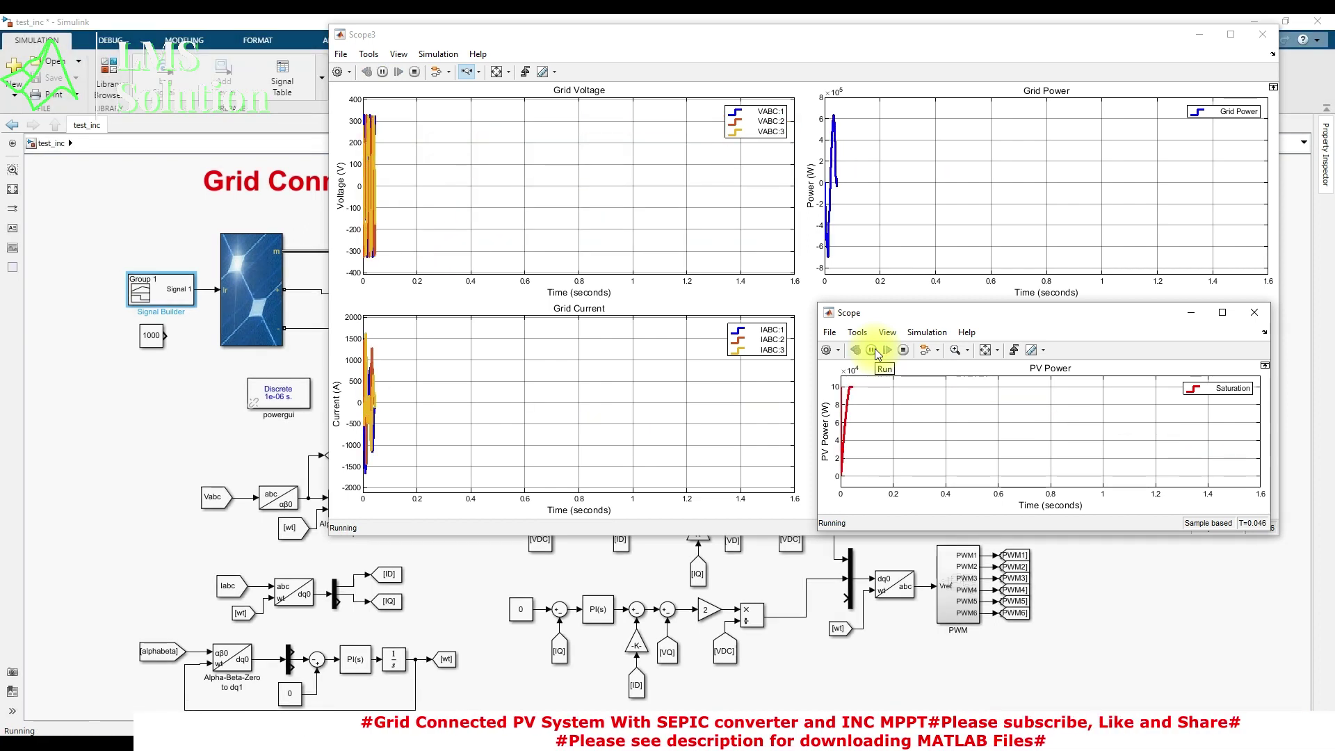
key("F8")
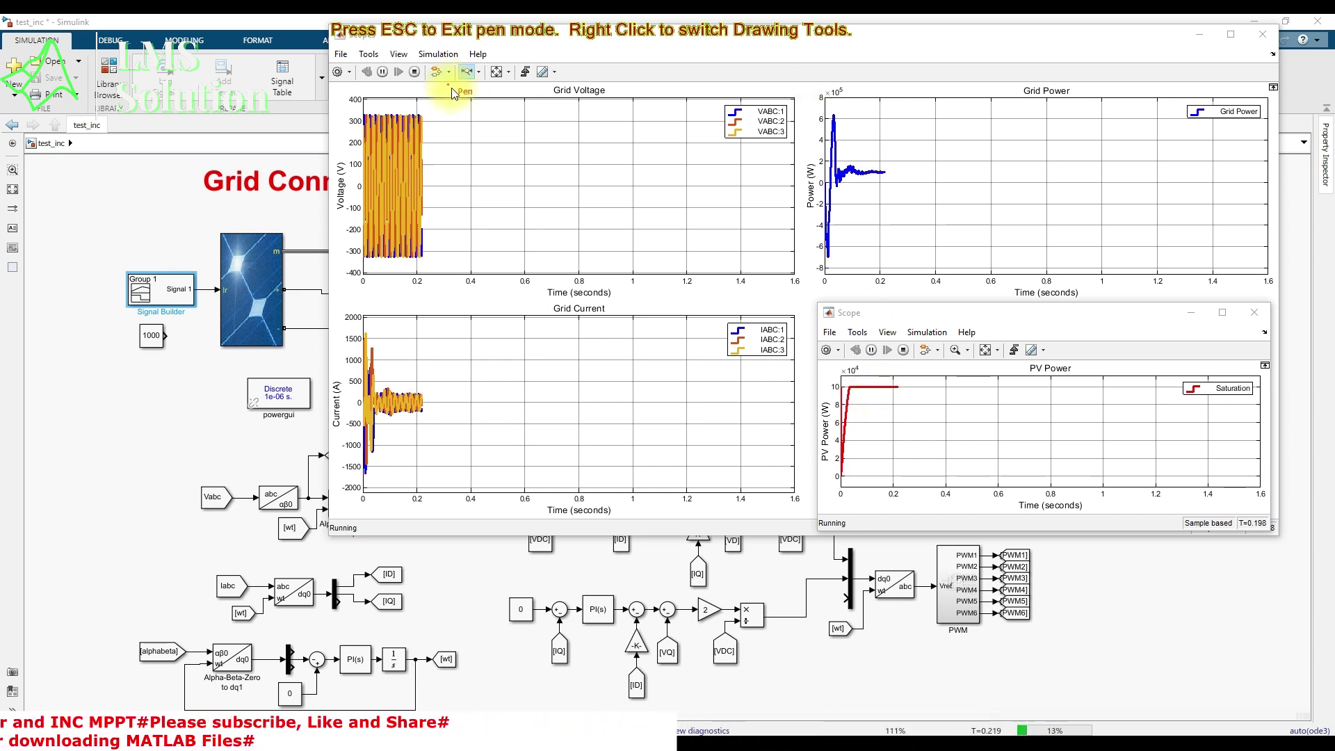
Draw pen tick marks on the Grid Voltage and Grid Current plots, and clear them
mouse_move(508, 114)
left_mouse_down()
mouse_move(530, 132)
mouse_move(550, 110)
left_mouse_up()
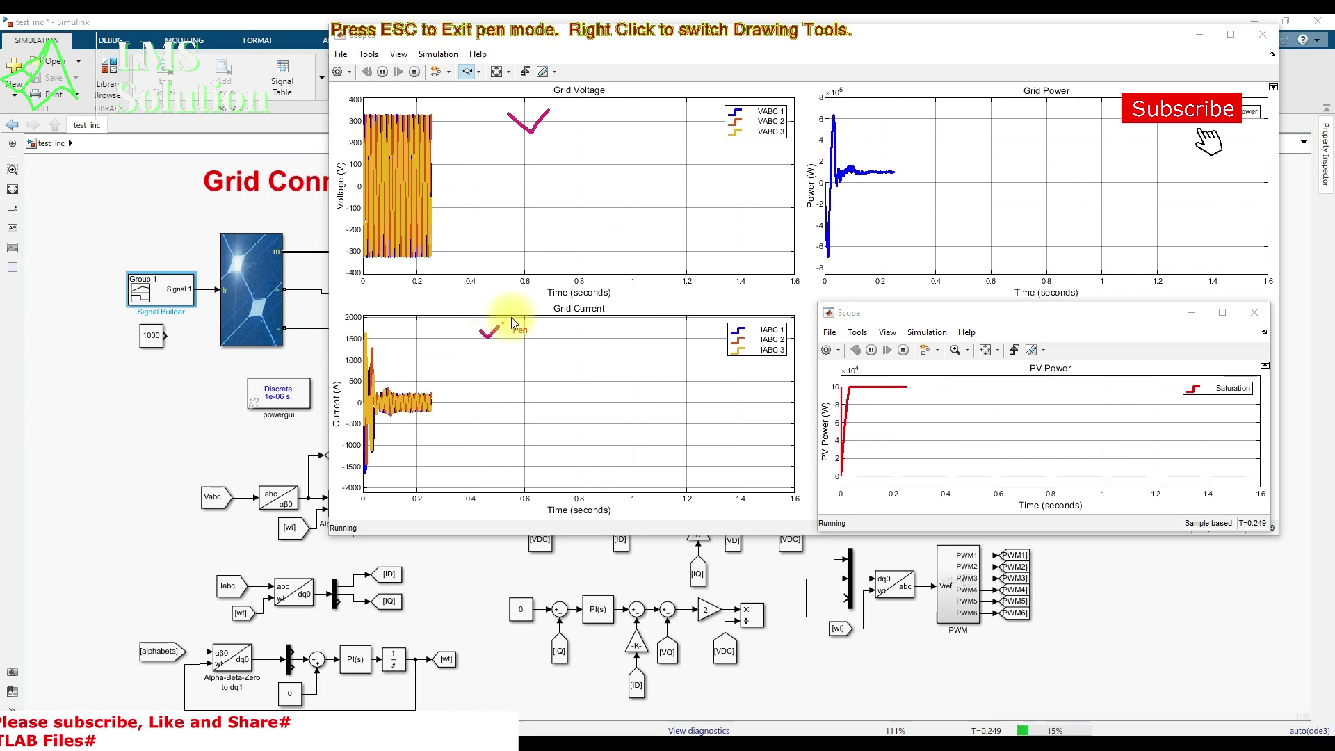
left_click_drag(480, 331, 512, 317)
left_click(571, 330)
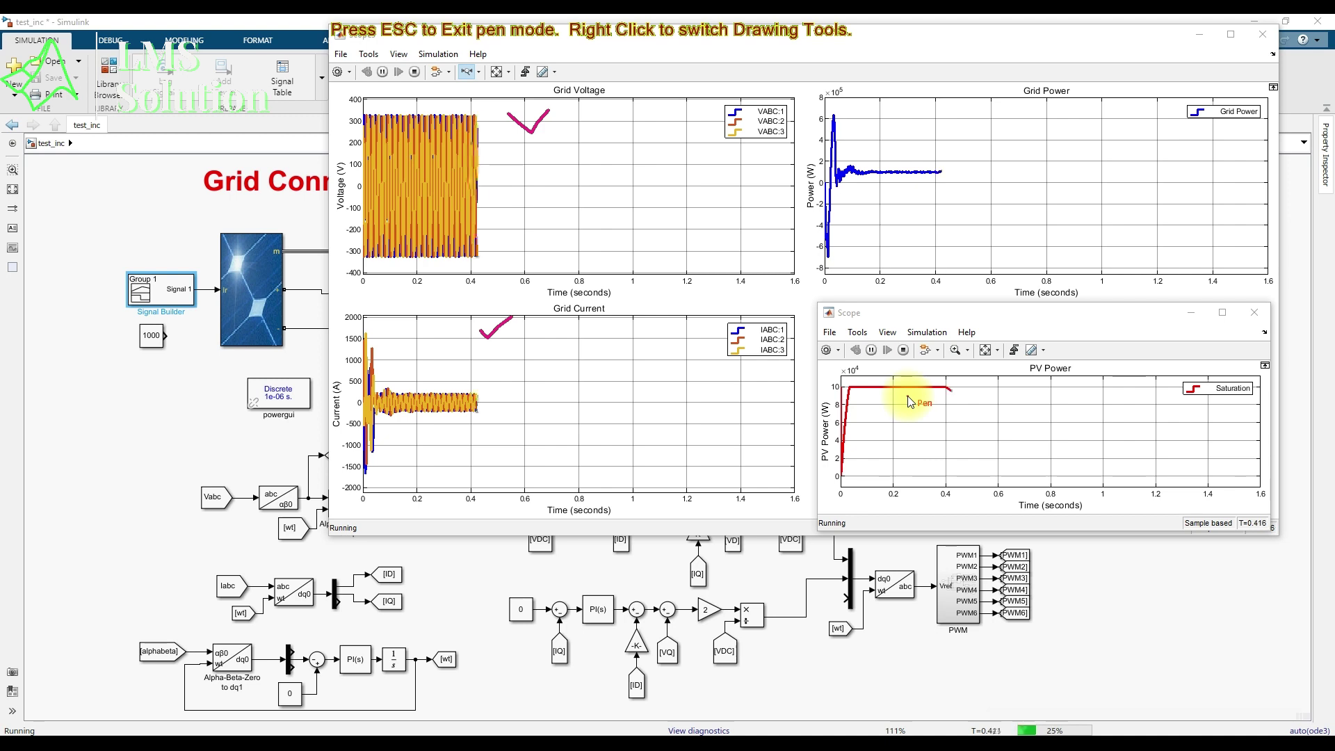
key("Escape")
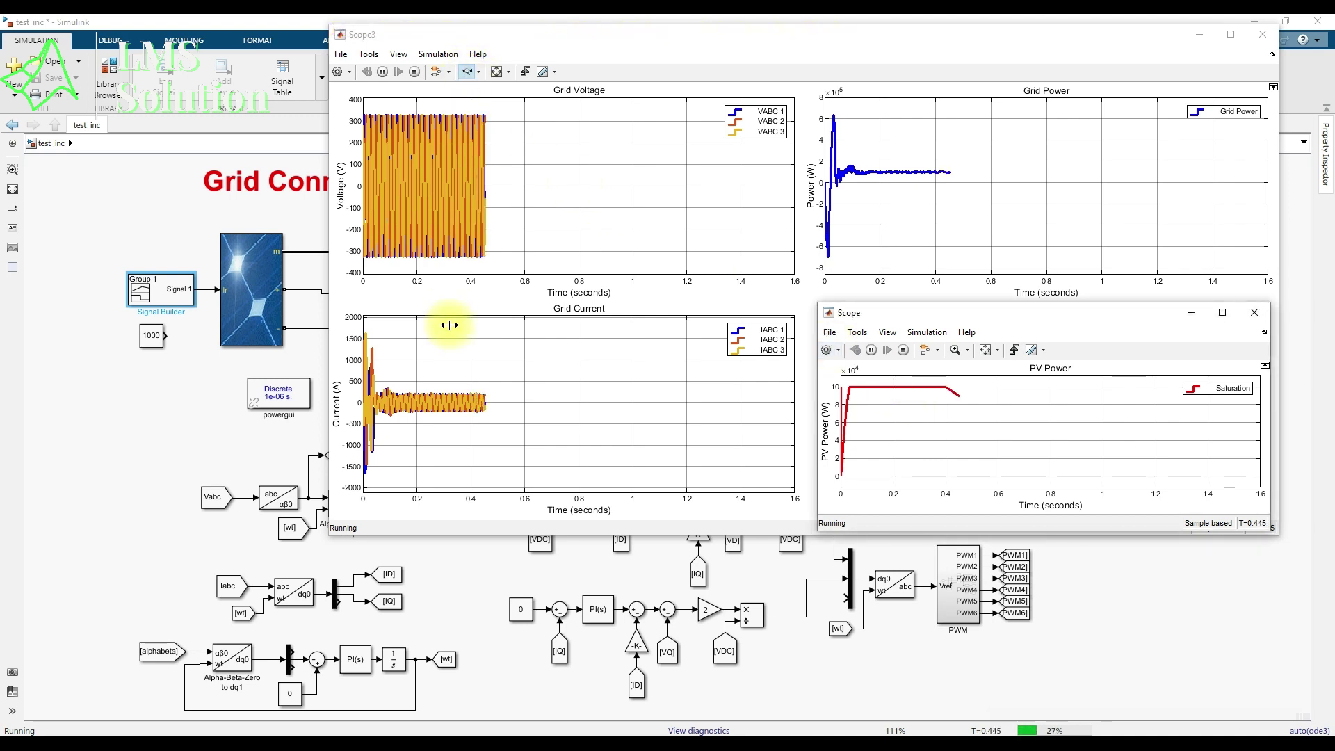
Inspect the grid waveforms zoomed in time to about 0.24 to 0.32 s, and restore the grid scope's full time range
left_click_drag(429, 388, 449, 386)
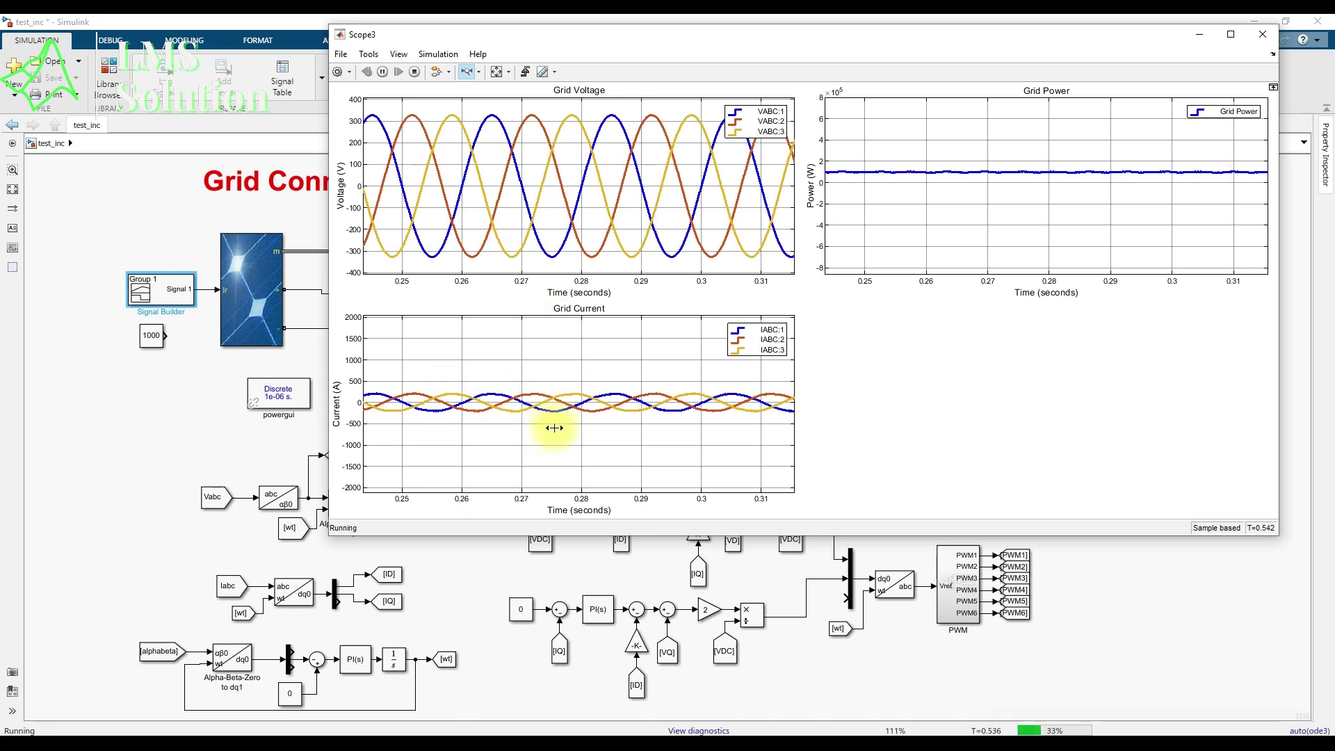
left_click(496, 73)
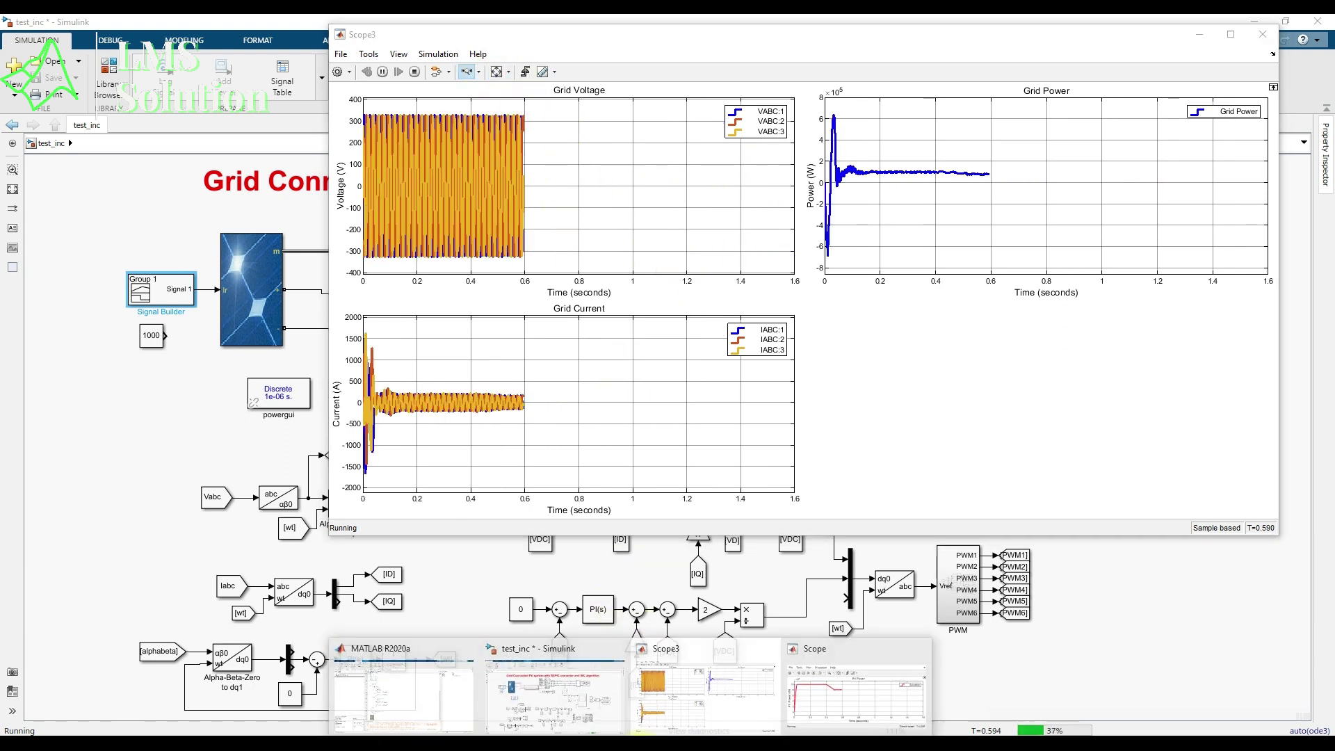
left_click(749, 717)
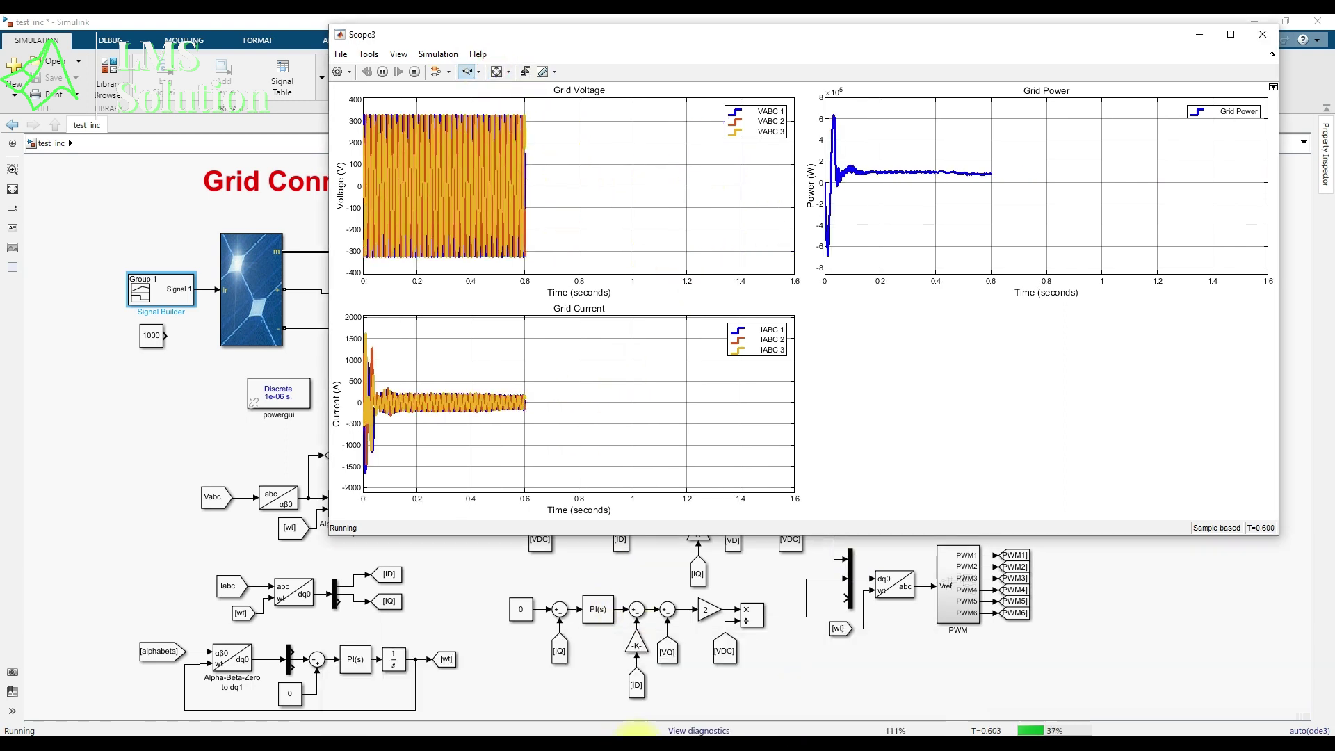
Bring back the PV power scope, mark its three reduced power levels with pen arrows, and clear them
left_click(807, 685)
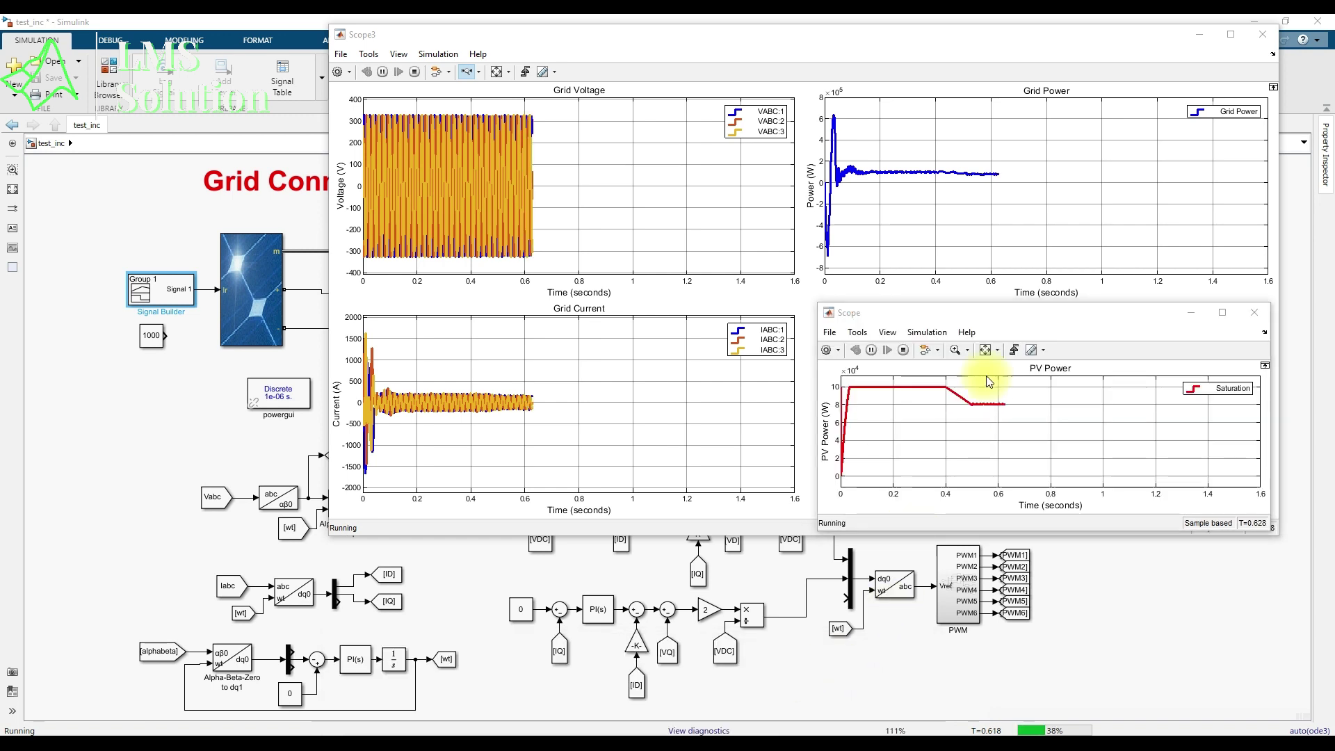
key("F9")
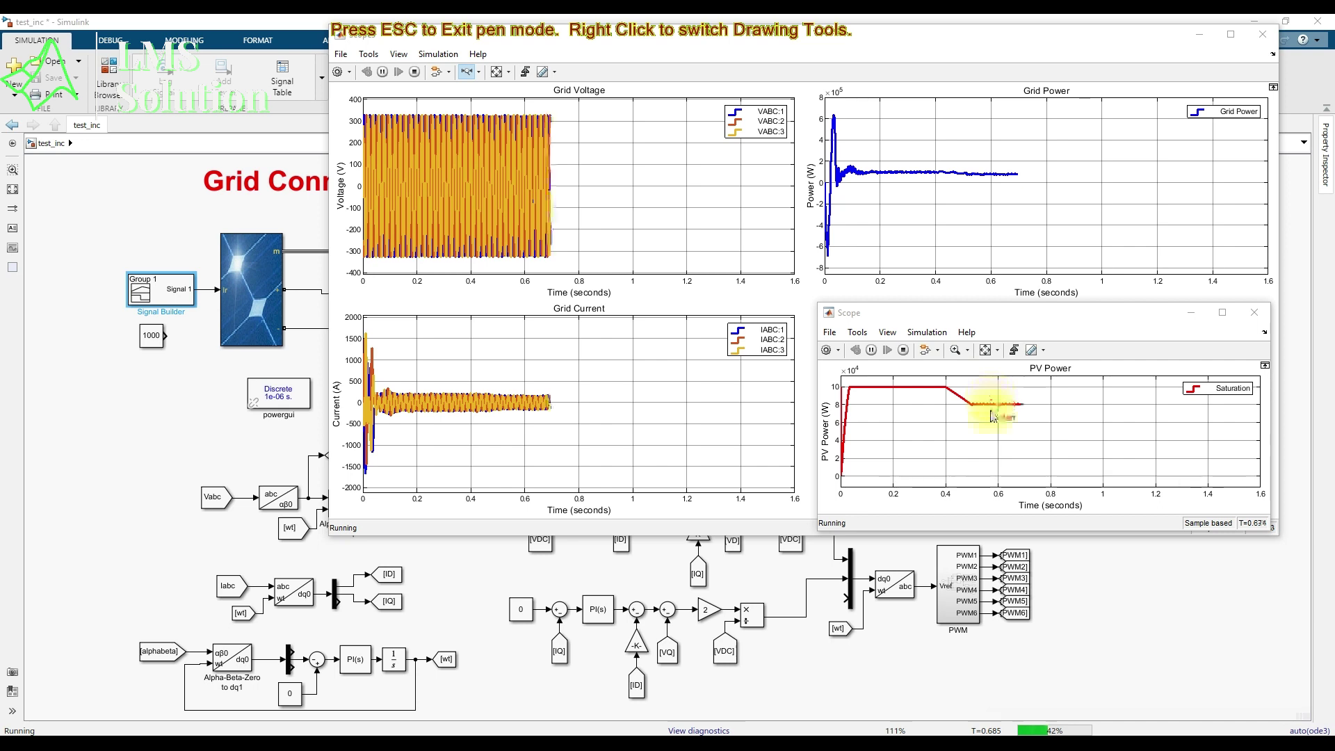
mouse_move(993, 418)
left_mouse_down()
mouse_move(991, 429)
mouse_move(987, 400)
mouse_move(996, 410)
left_mouse_up()
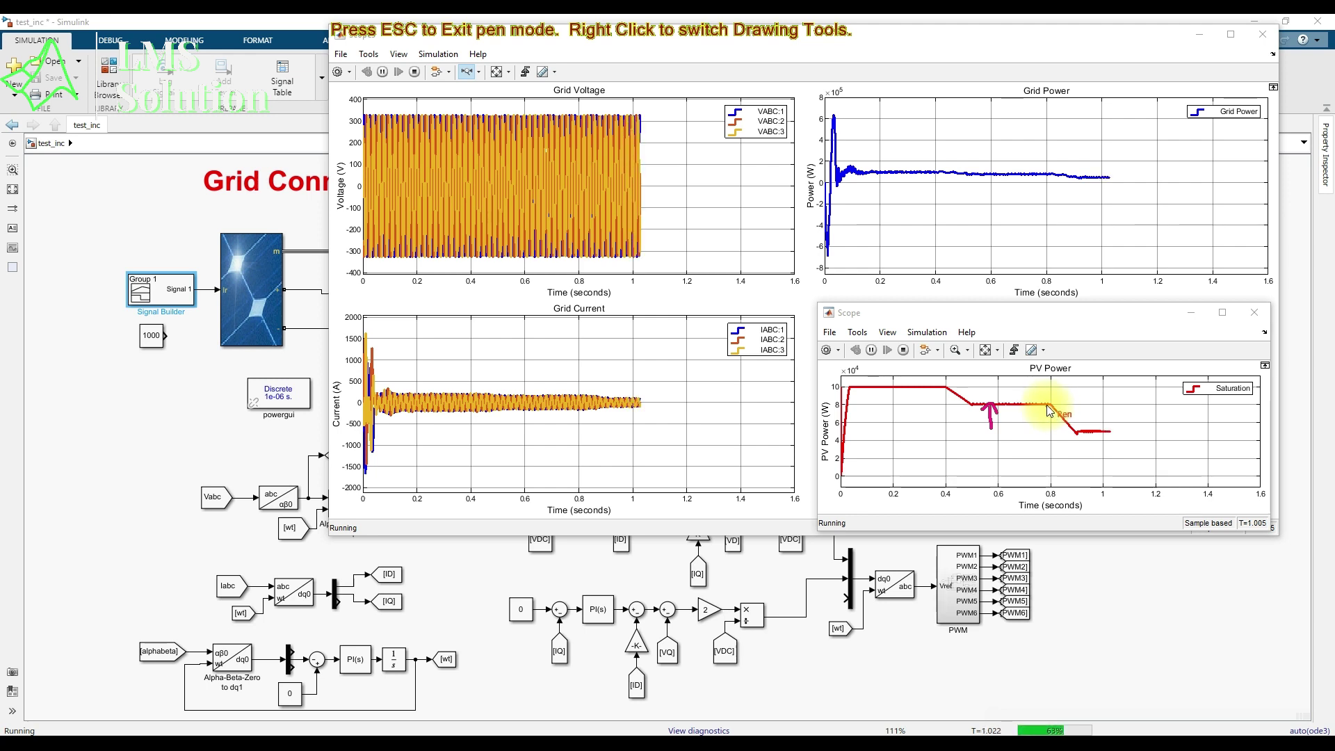
mouse_move(1106, 463)
left_mouse_down()
mouse_move(1103, 435)
mouse_move(1111, 444)
left_mouse_up()
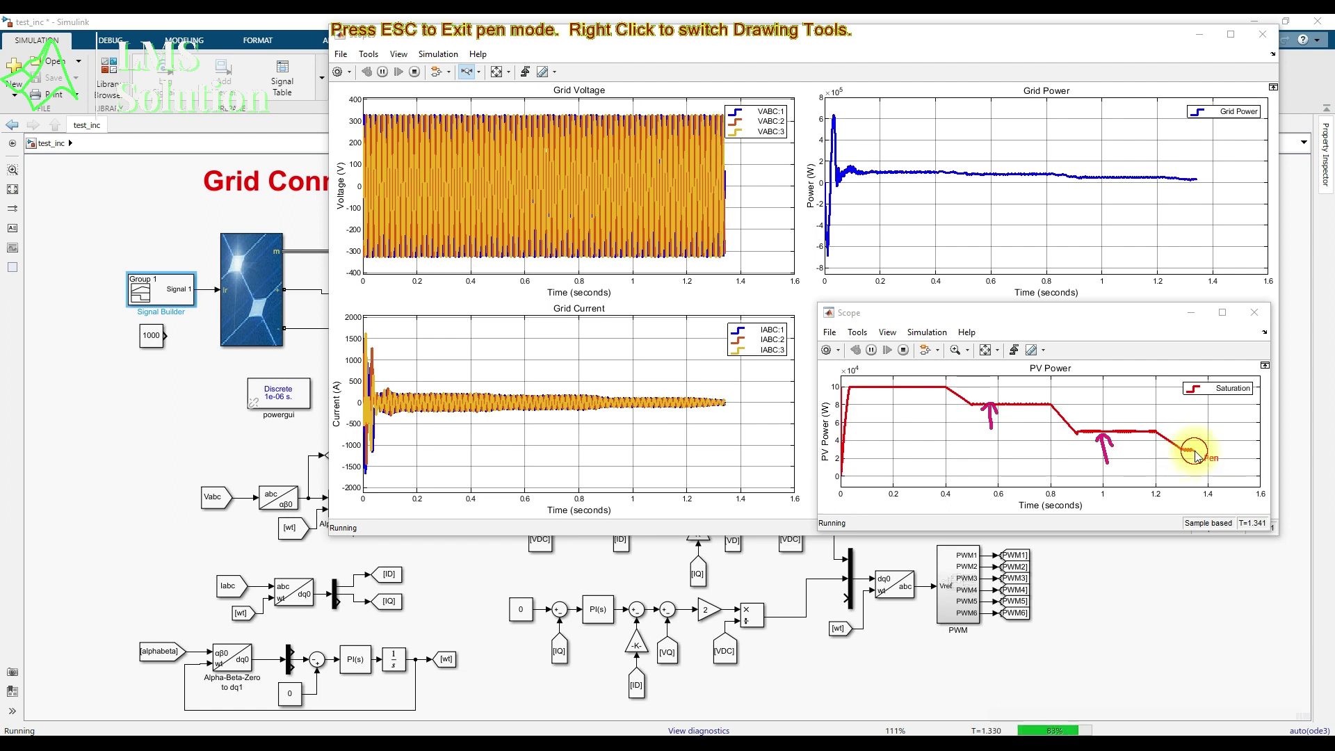
left_click_drag(1191, 464, 1204, 468)
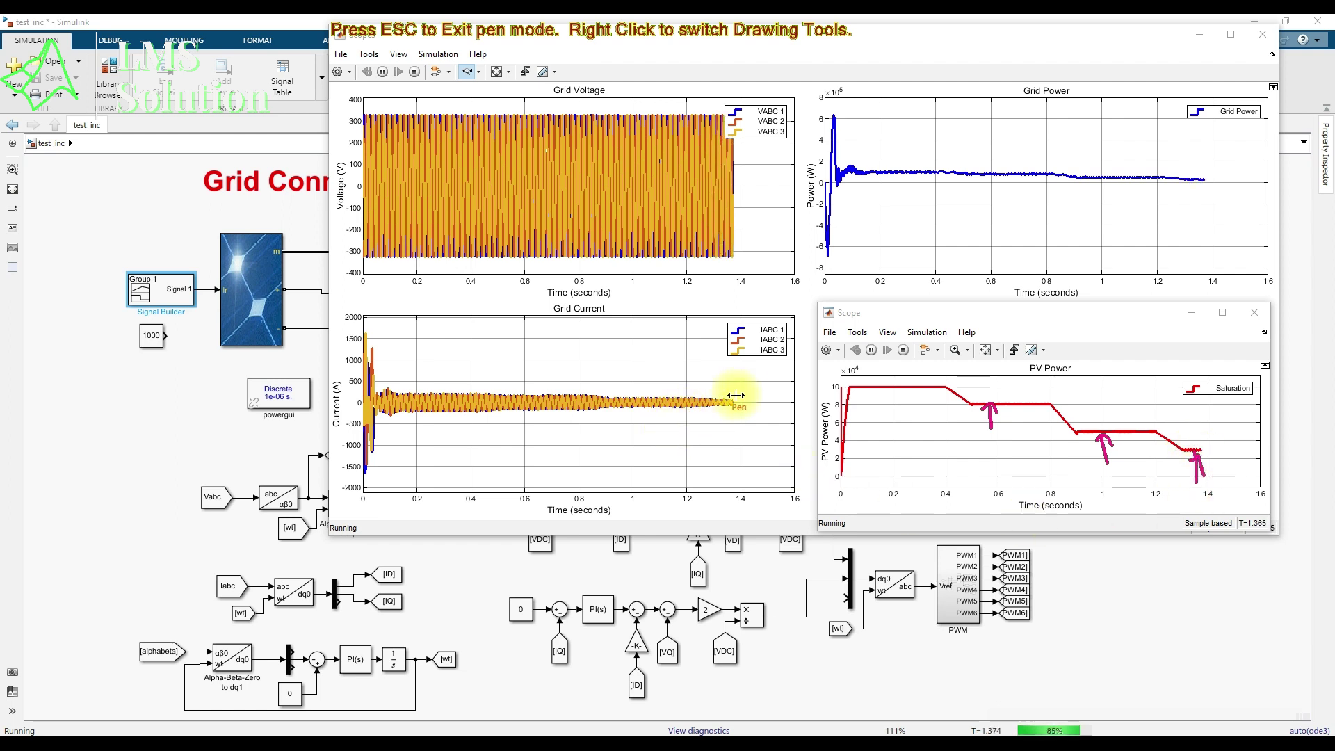
key("Escape")
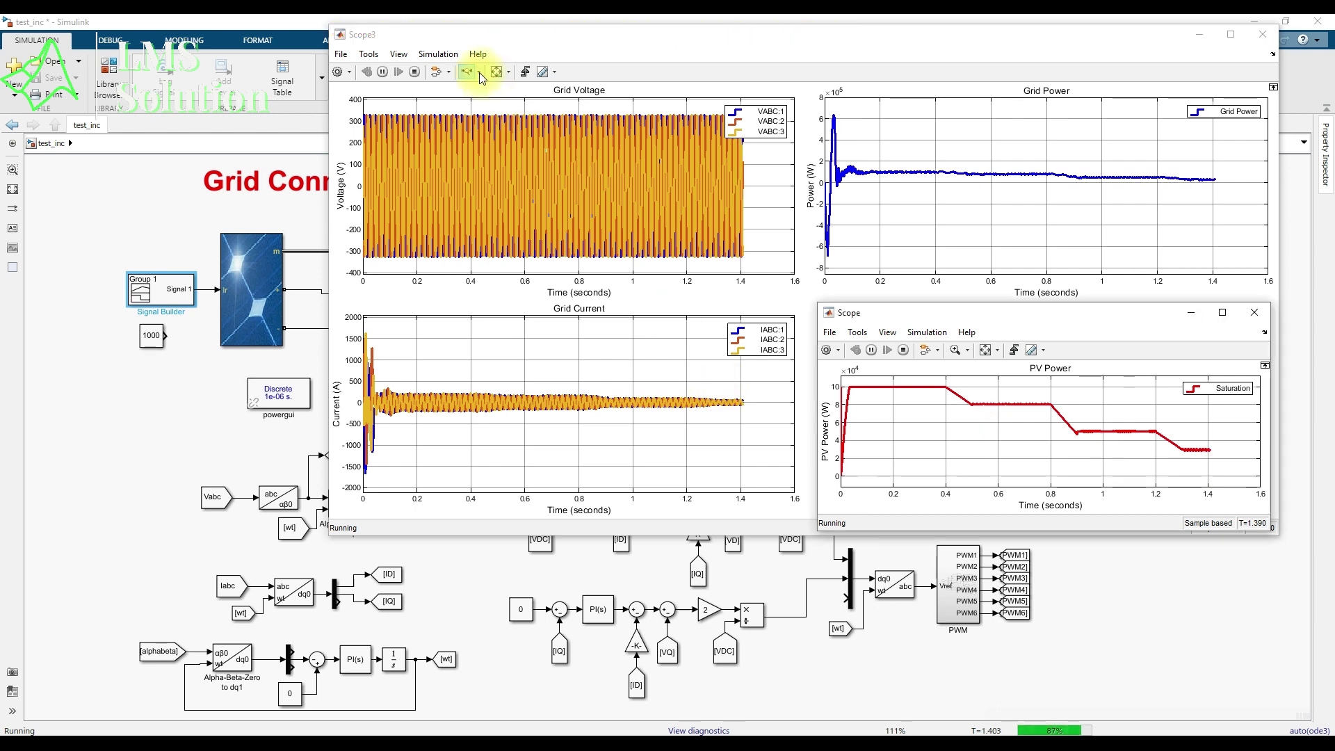
Zoom the Grid Current plot along the Y axis only, to about -800 to 500 A
left_click(479, 75)
left_click(479, 74)
left_click(465, 129)
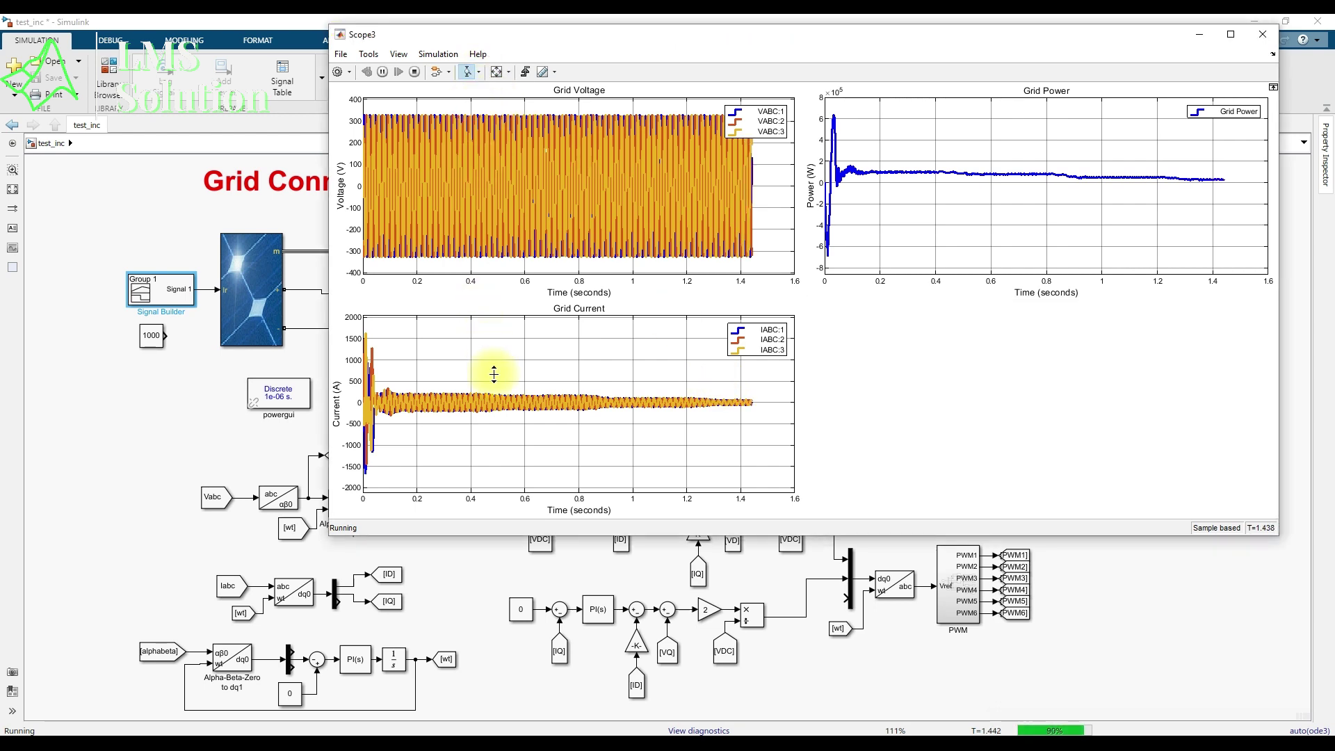
left_click_drag(494, 378, 497, 435)
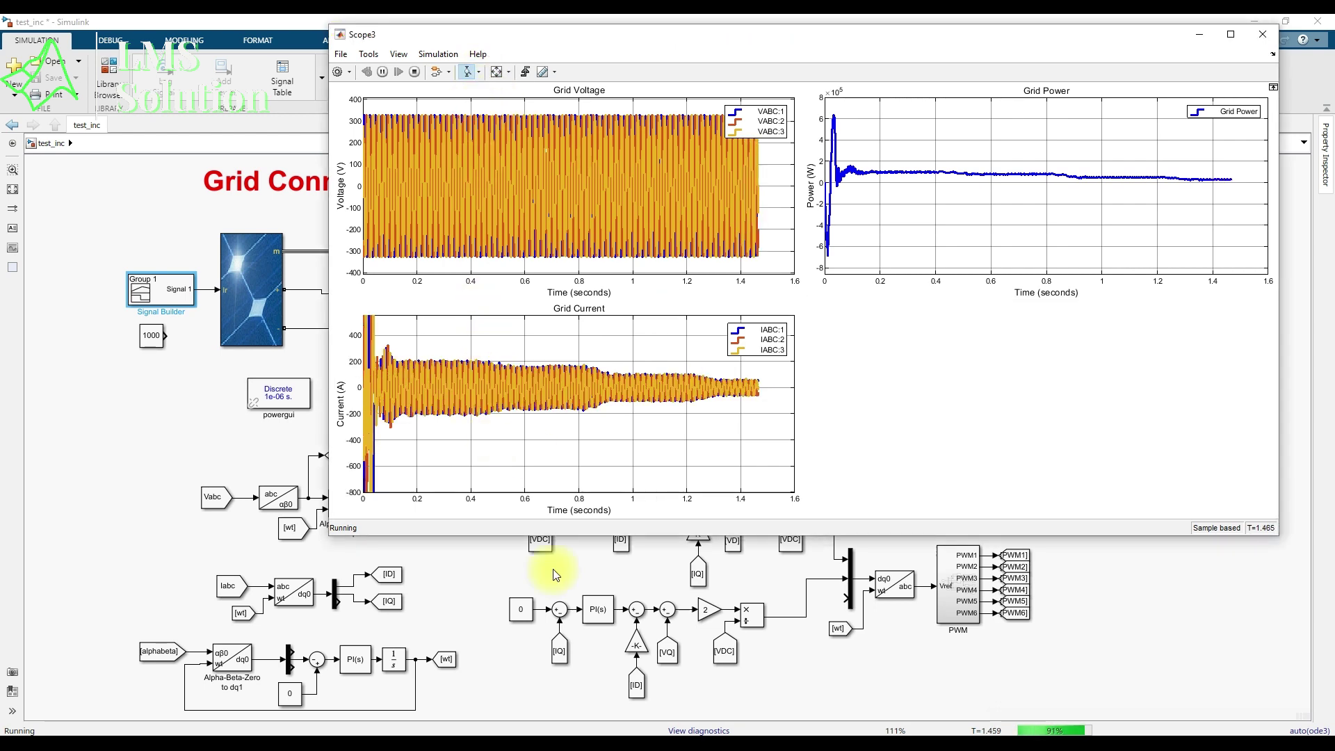
Show the PV power scope beside the grid scope, trace the grid current's stepped upper envelope with the pen, and clear it
mouse_move(643, 729)
left_click(847, 690)
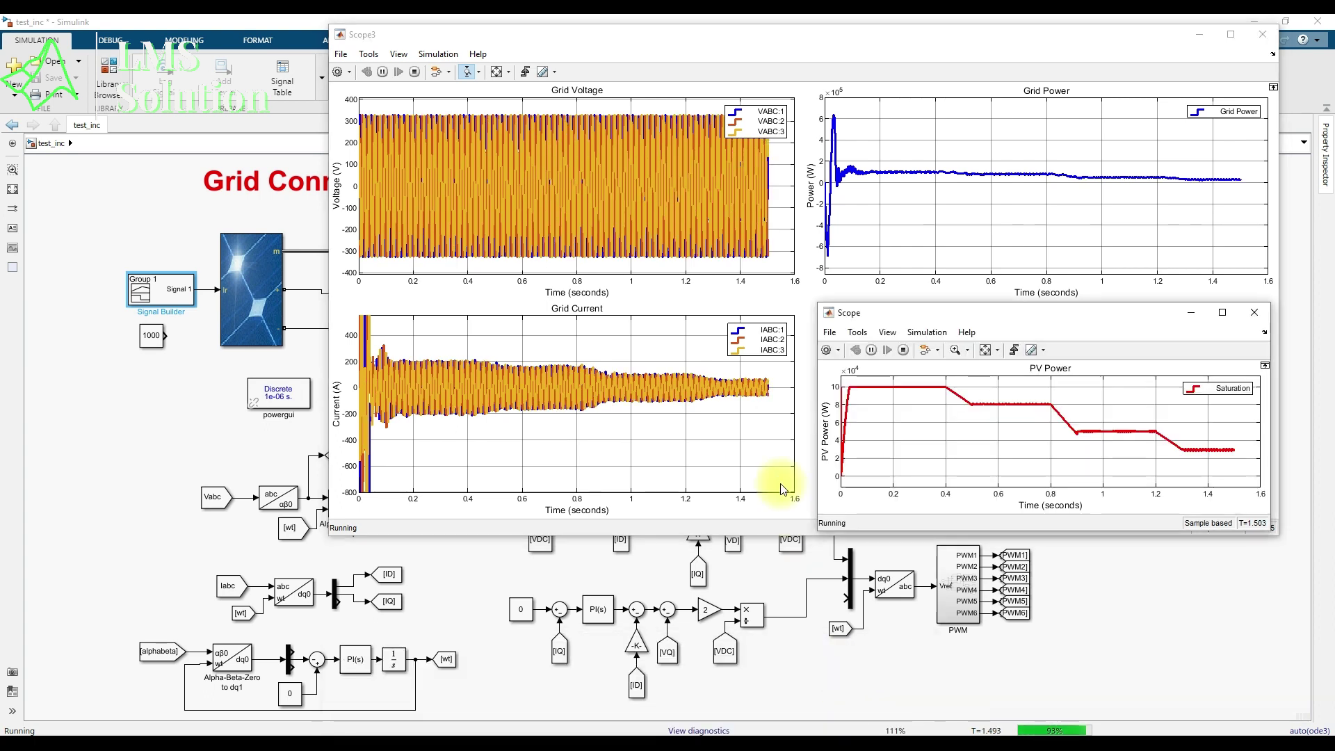
key("F9")
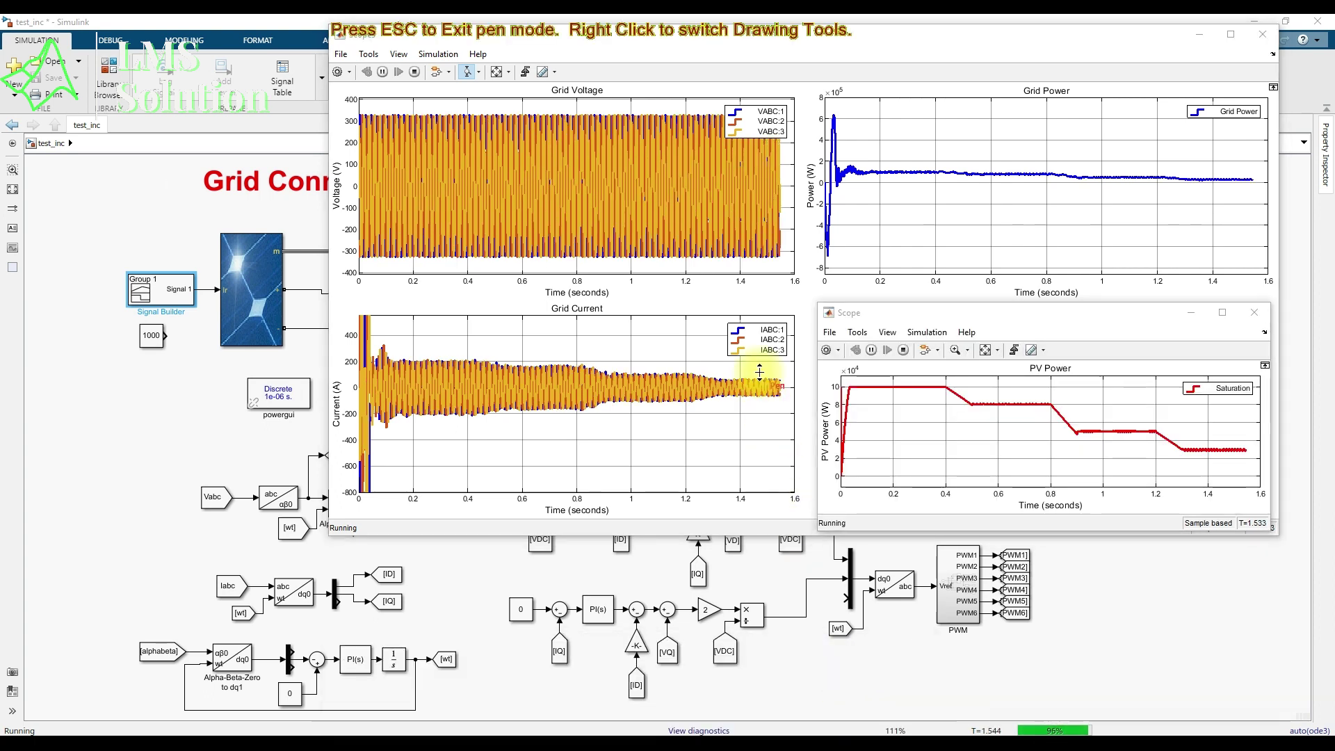
mouse_move(635, 378)
left_mouse_down()
mouse_move(452, 363)
mouse_move(793, 380)
left_mouse_up()
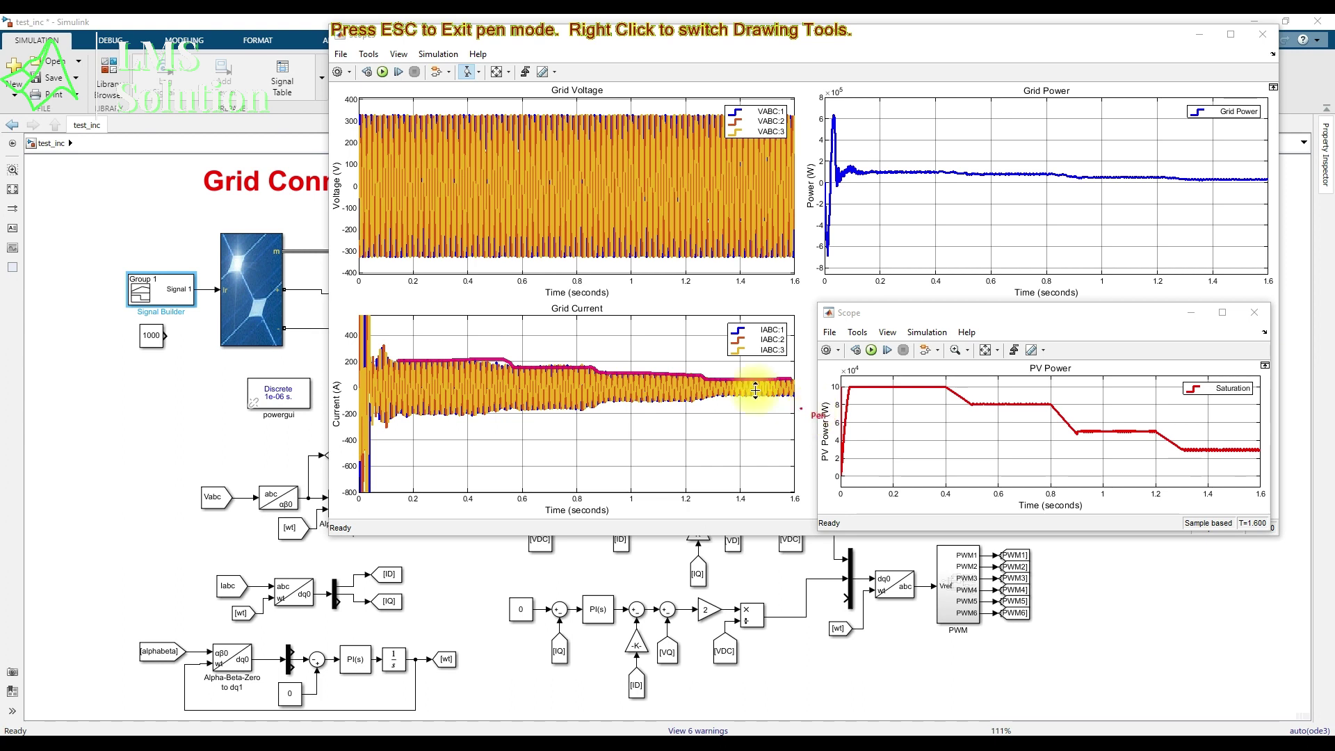
key("Escape")
Zoom the Grid Power plot along the Y axis around the settled part of the curve
left_click(472, 74)
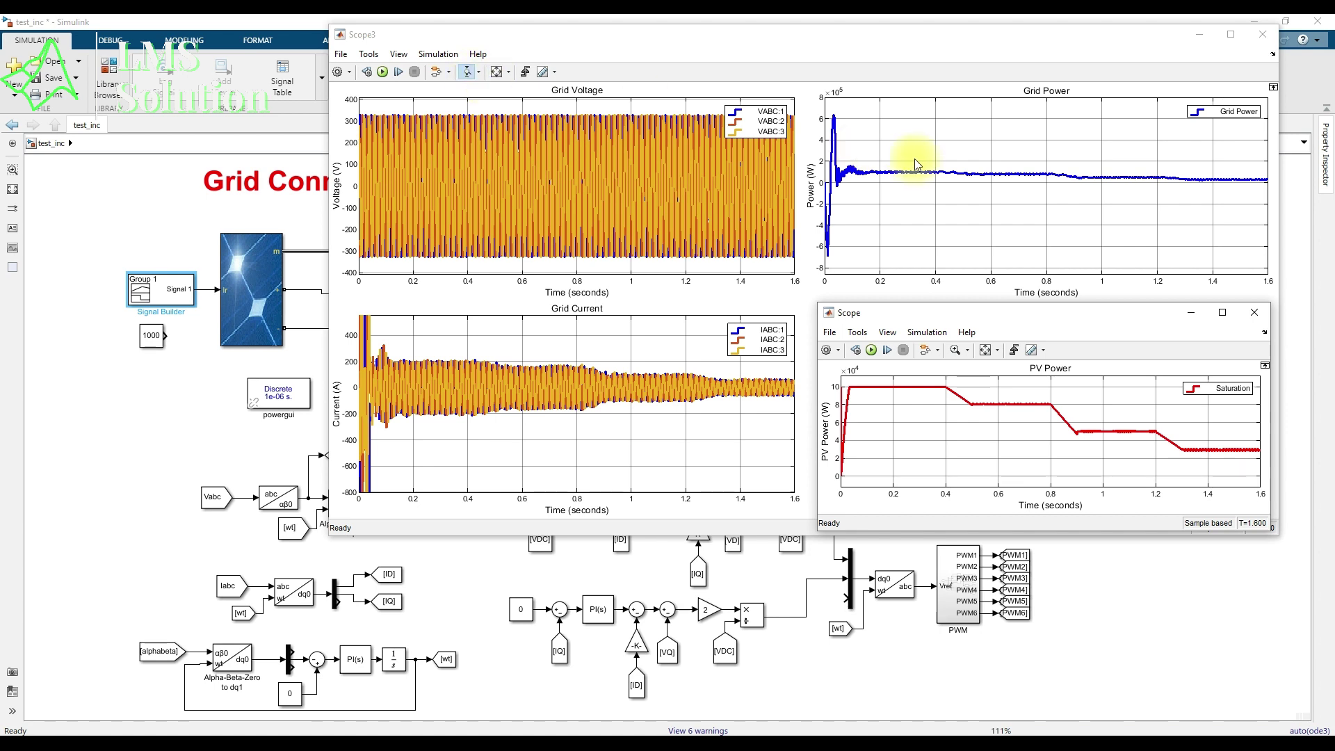
left_click(479, 75)
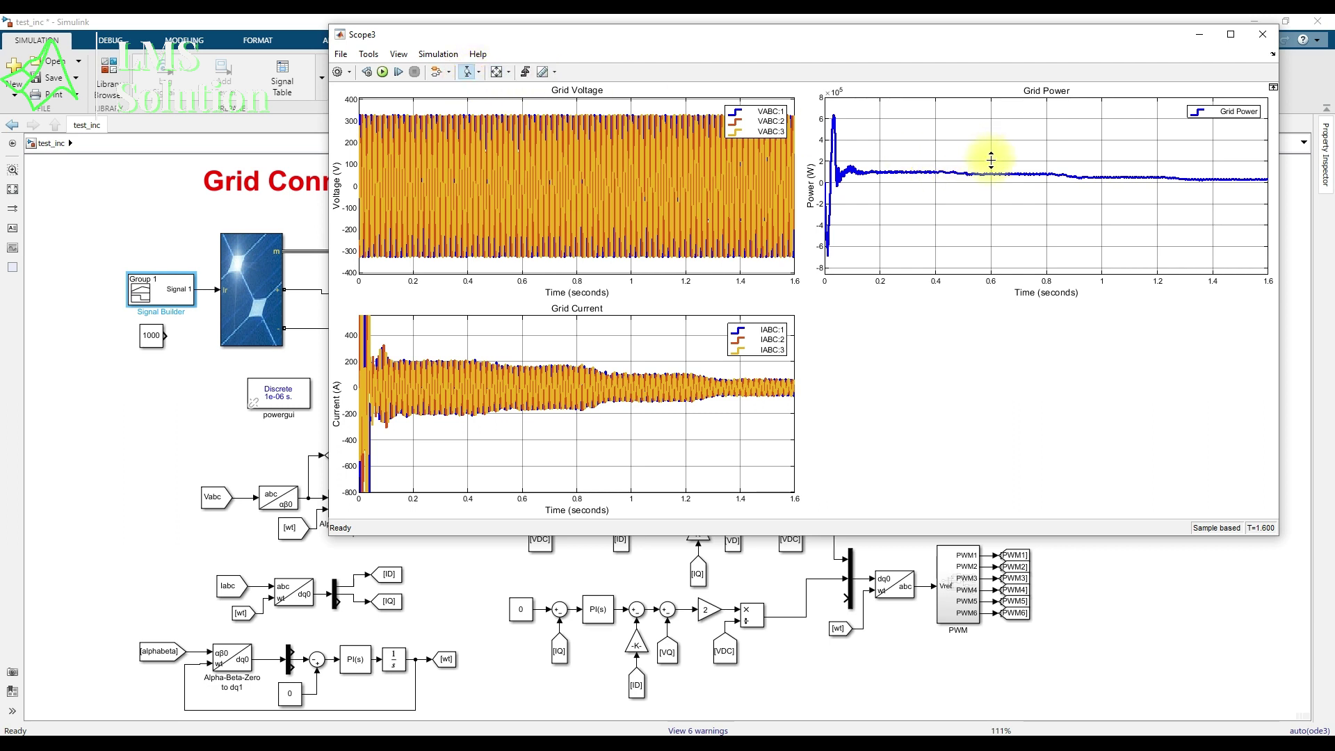
left_click_drag(991, 165, 992, 195)
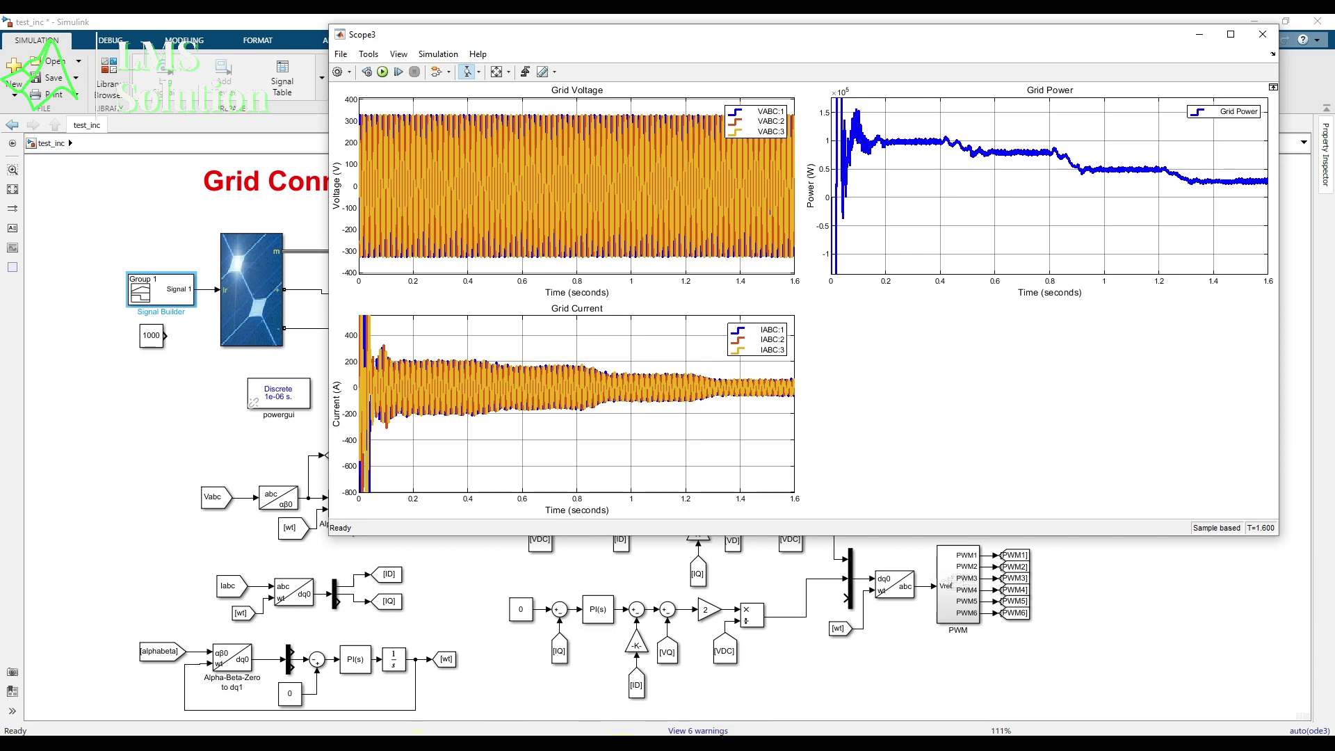
Trace the descending steps of the grid power curve with the pen, clear the stroke, and return to the model diagram
key("super+s")
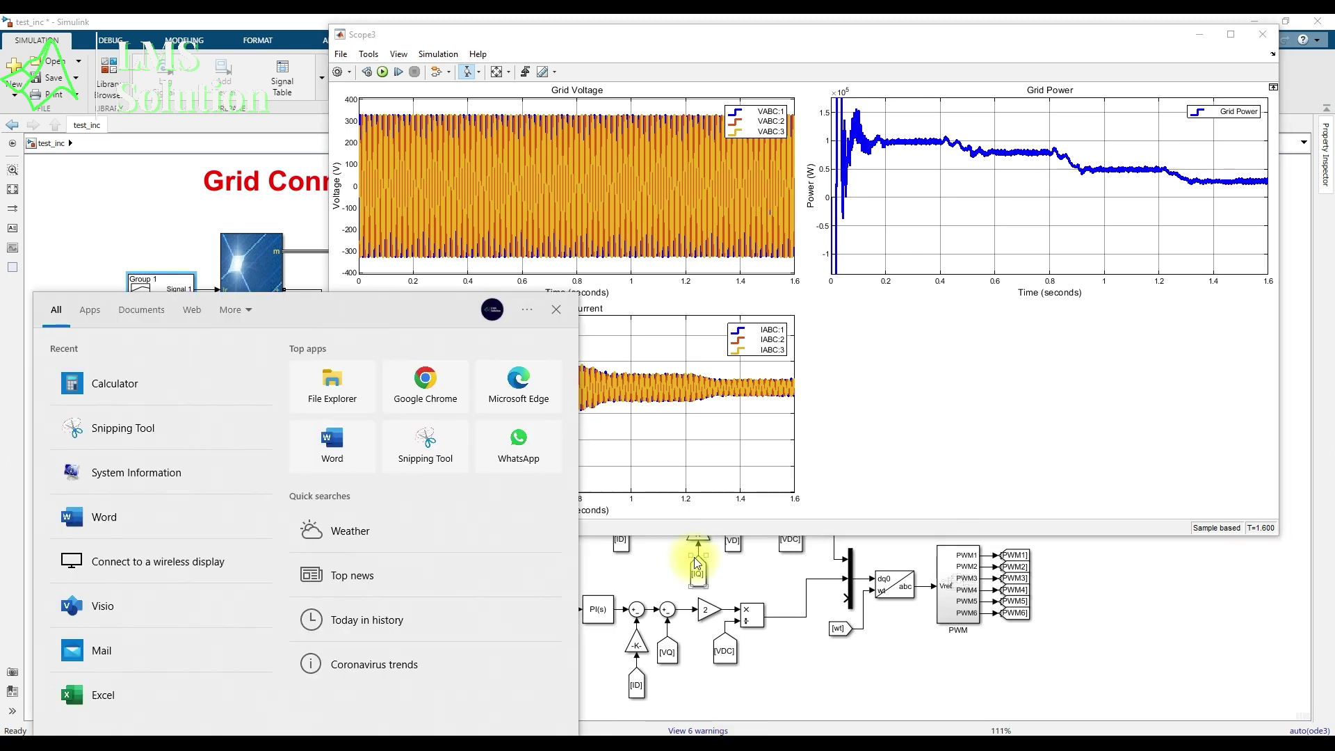
key("ctrl+F11")
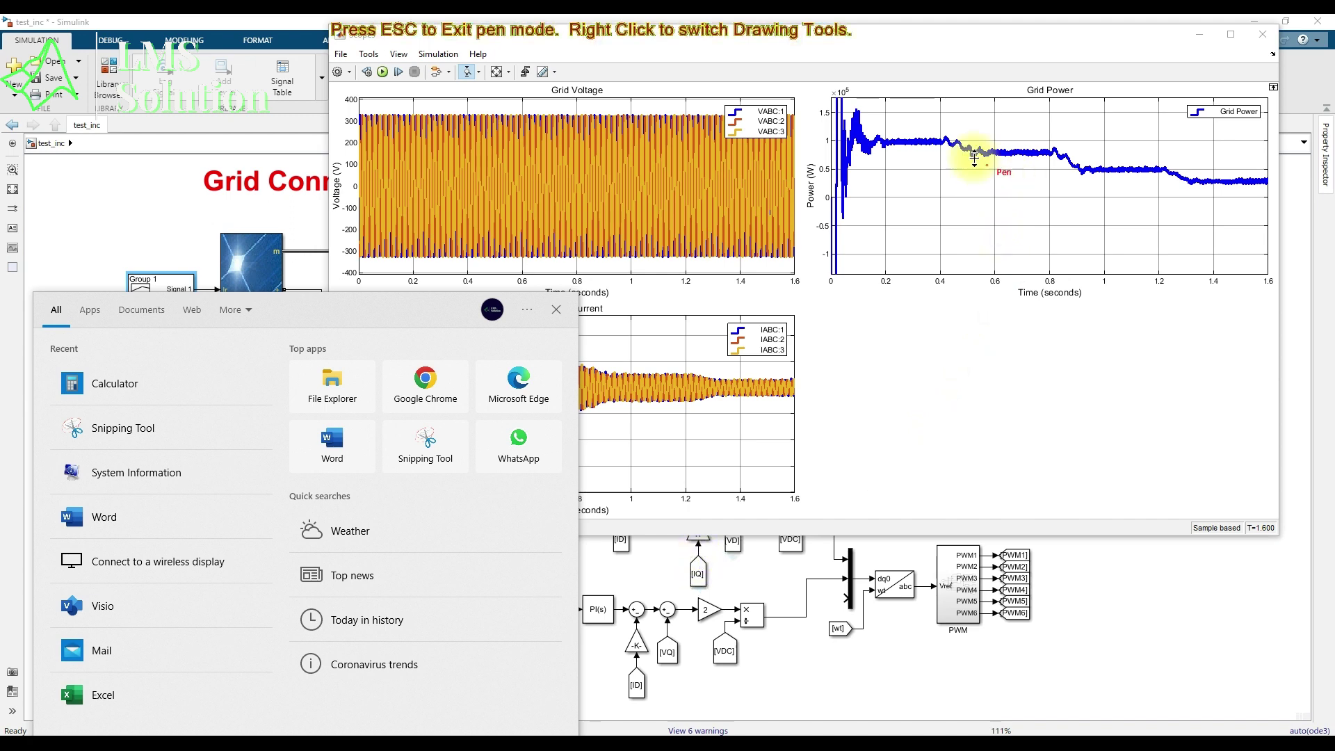
mouse_move(881, 129)
left_mouse_down()
mouse_move(977, 128)
mouse_move(985, 147)
mouse_move(1078, 144)
mouse_move(1090, 160)
mouse_move(1195, 153)
mouse_move(1204, 174)
mouse_move(1250, 173)
left_mouse_up()
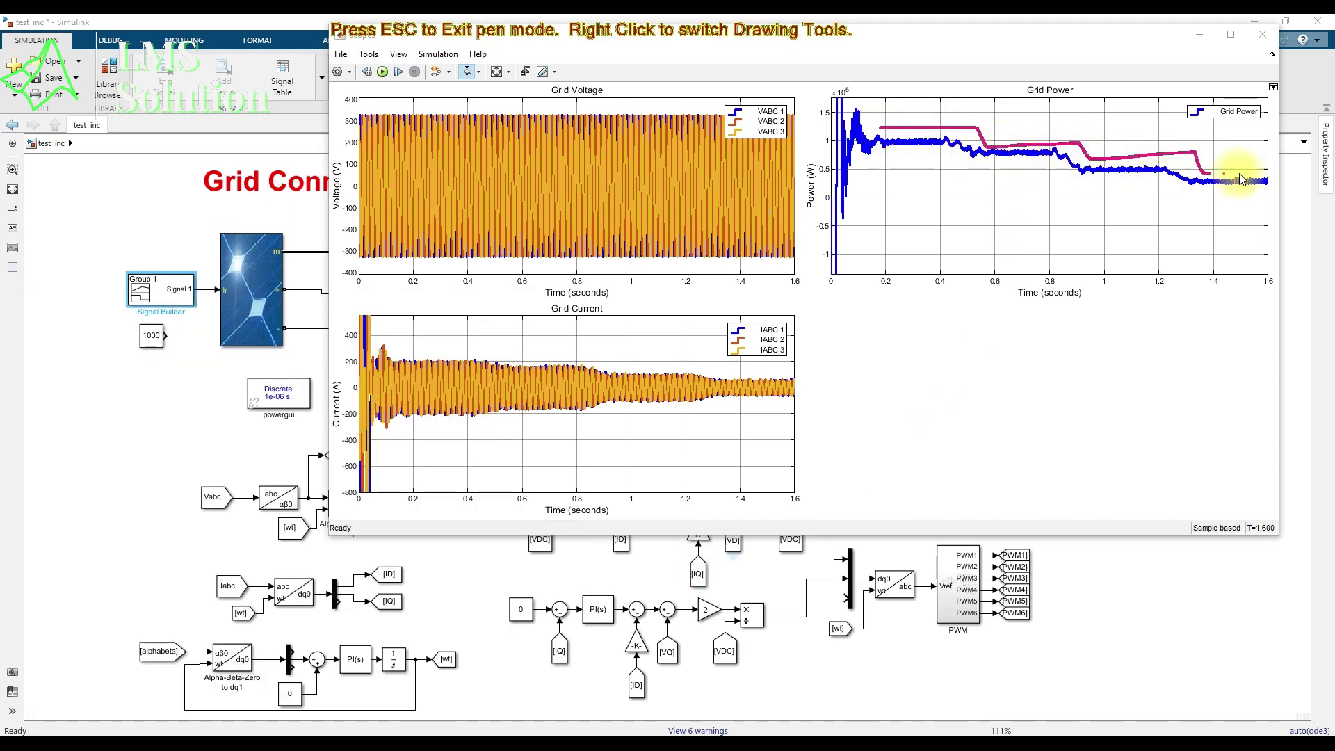
key("Escape")
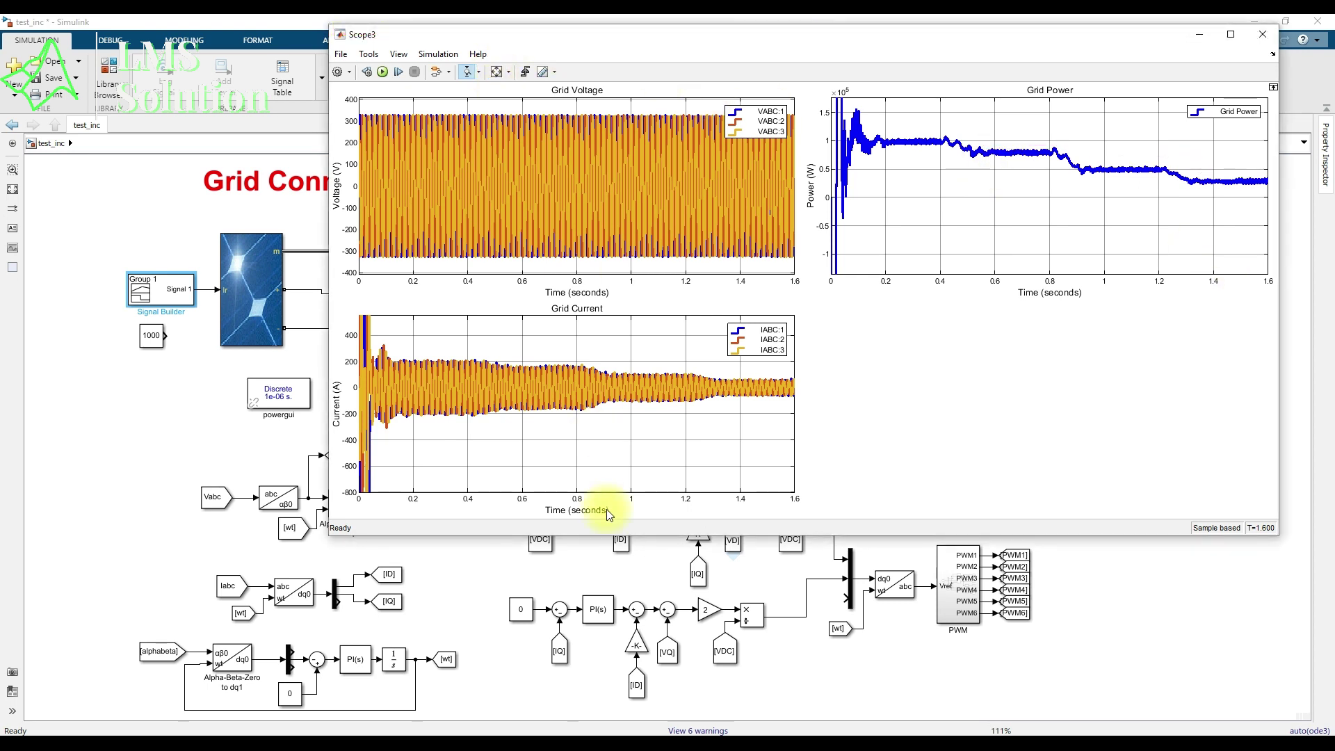
left_click(650, 735)
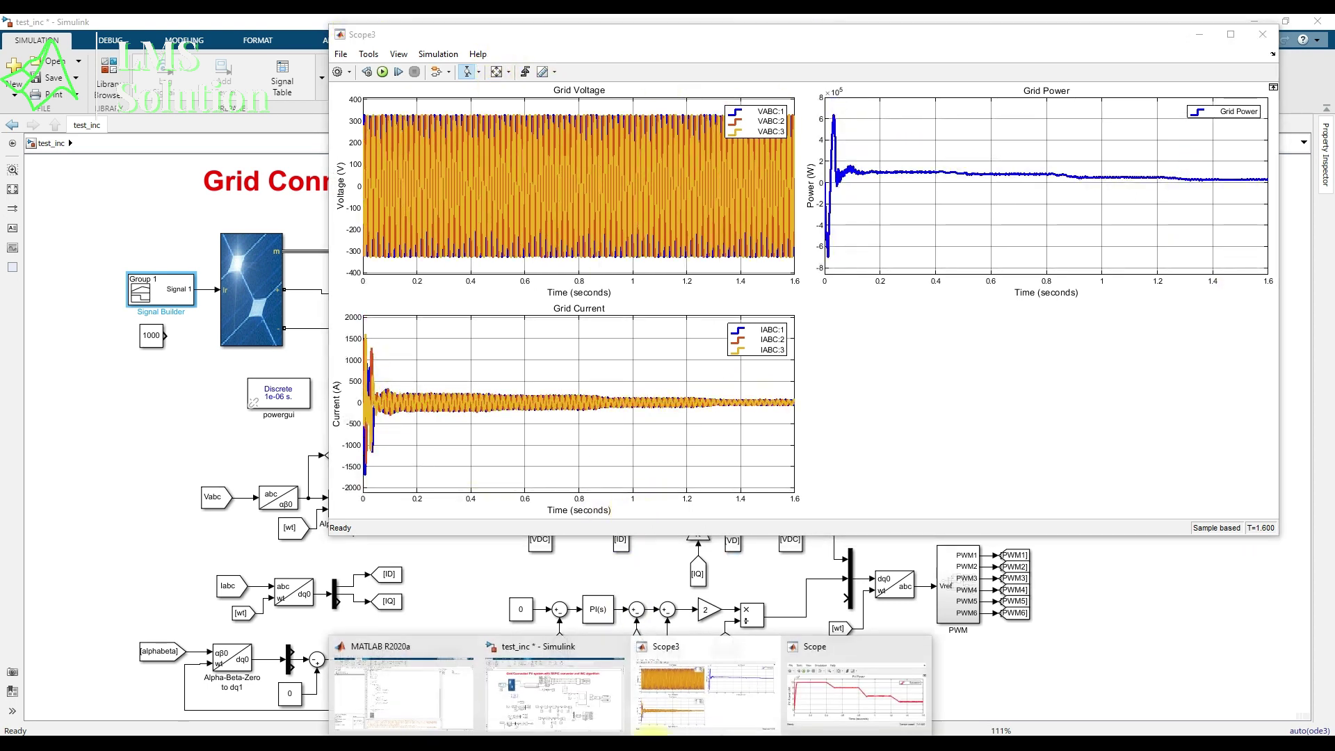
left_click(169, 428)
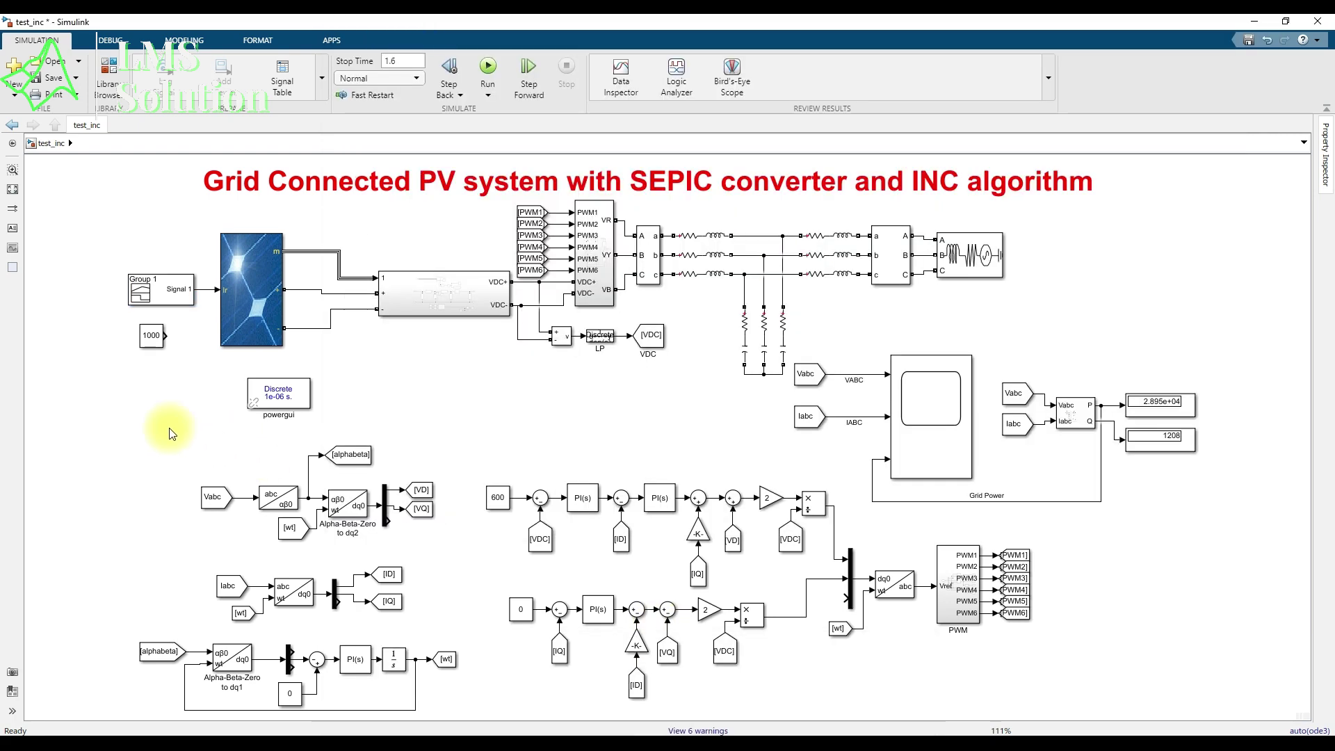